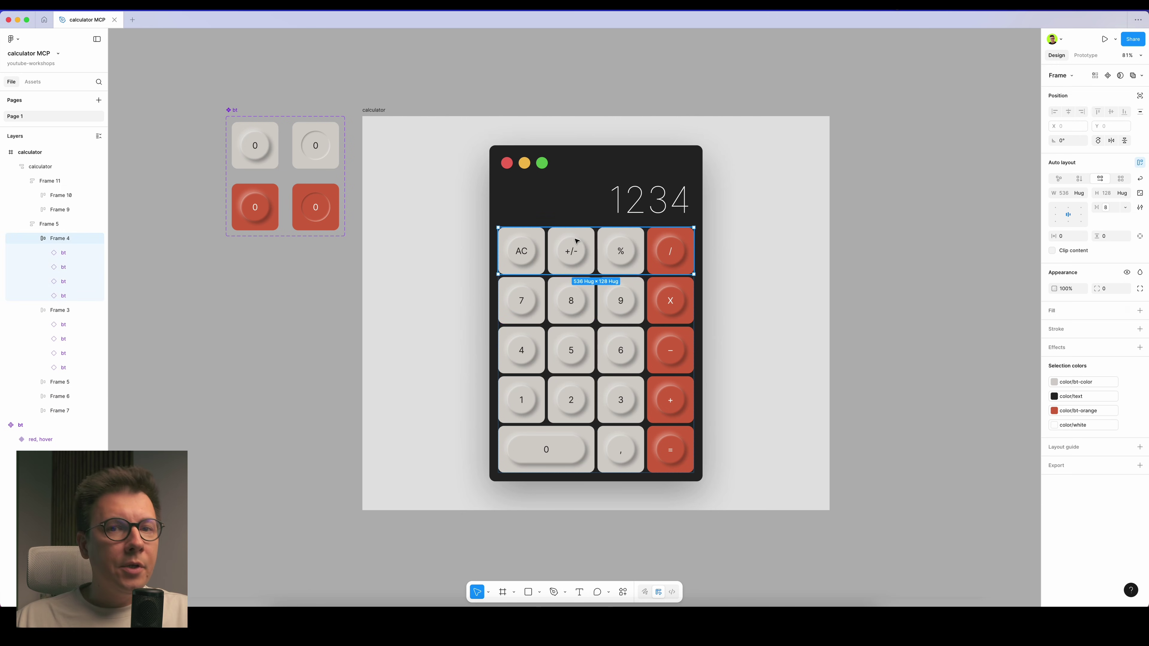
Open index.html in Cursor and bring the Safari calculator preview to the front.
{"action": "left_click", "coordinate": [571, 350]}
{"action": "key", "text": "super+Tab"}
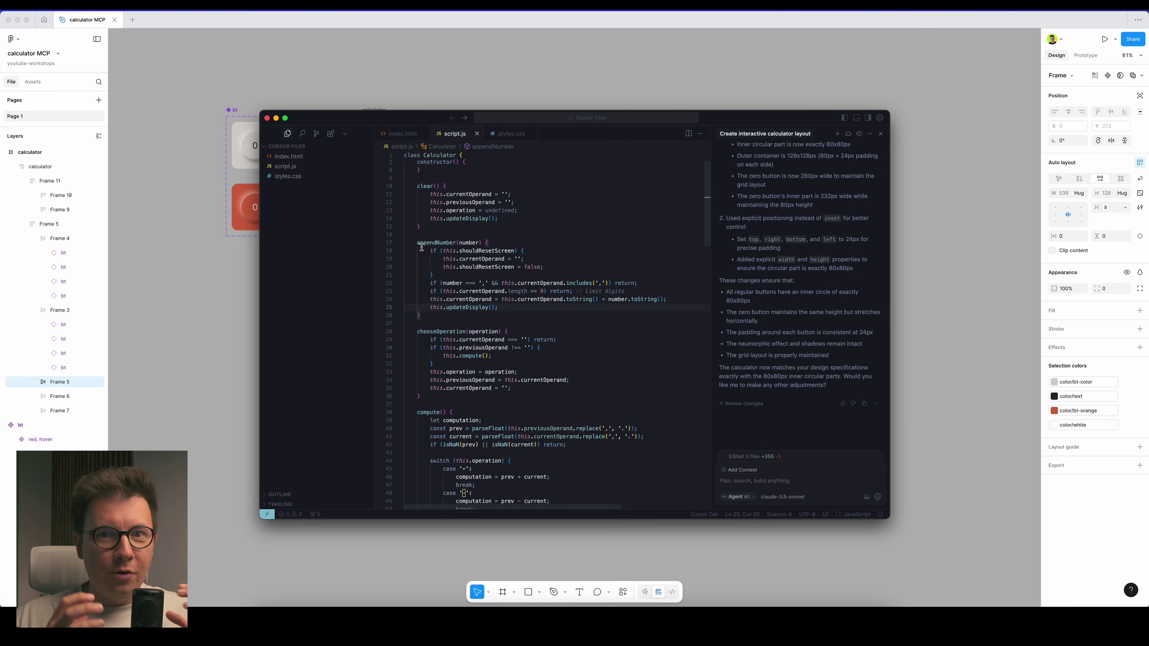
{"action": "scroll", "coordinate": [421, 247], "scroll_direction": "down", "scroll_amount": 10}
{"action": "left_click", "coordinate": [284, 157]}
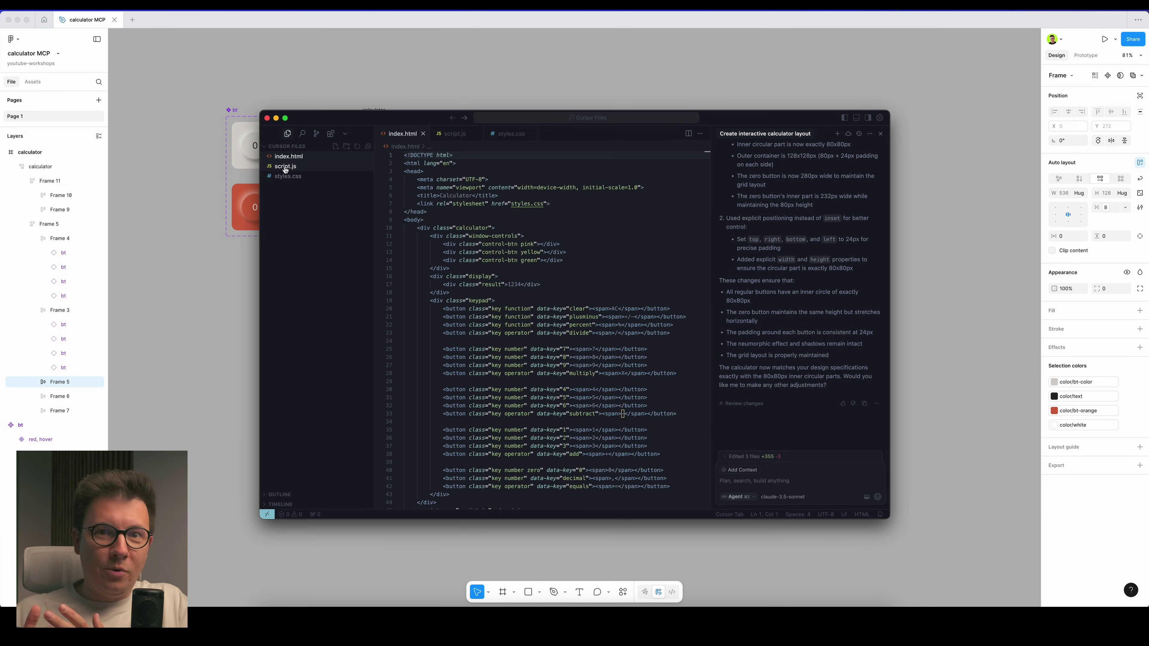
{"action": "key", "text": "super+Tab"}
{"action": "left_click_drag", "start_coordinate": [301, 96], "coordinate": [369, 86]}
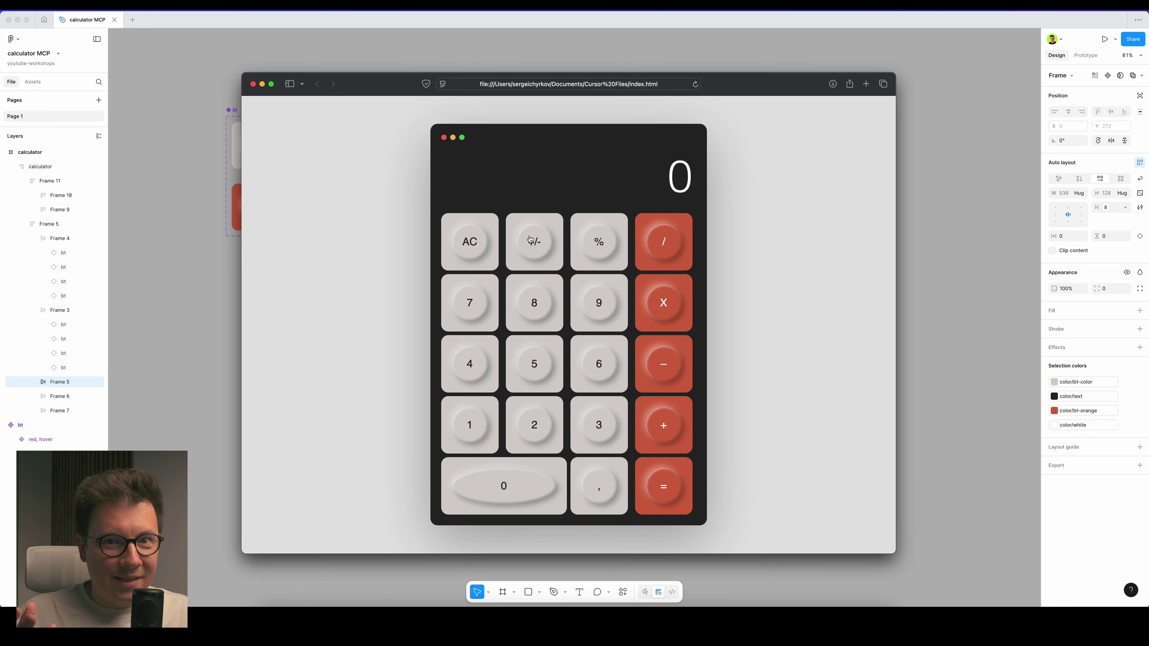
Compute 74 + 10 = 84, then 84 × 2 = 168 on the coded calculator.
{"action": "left_click", "coordinate": [471, 302]}
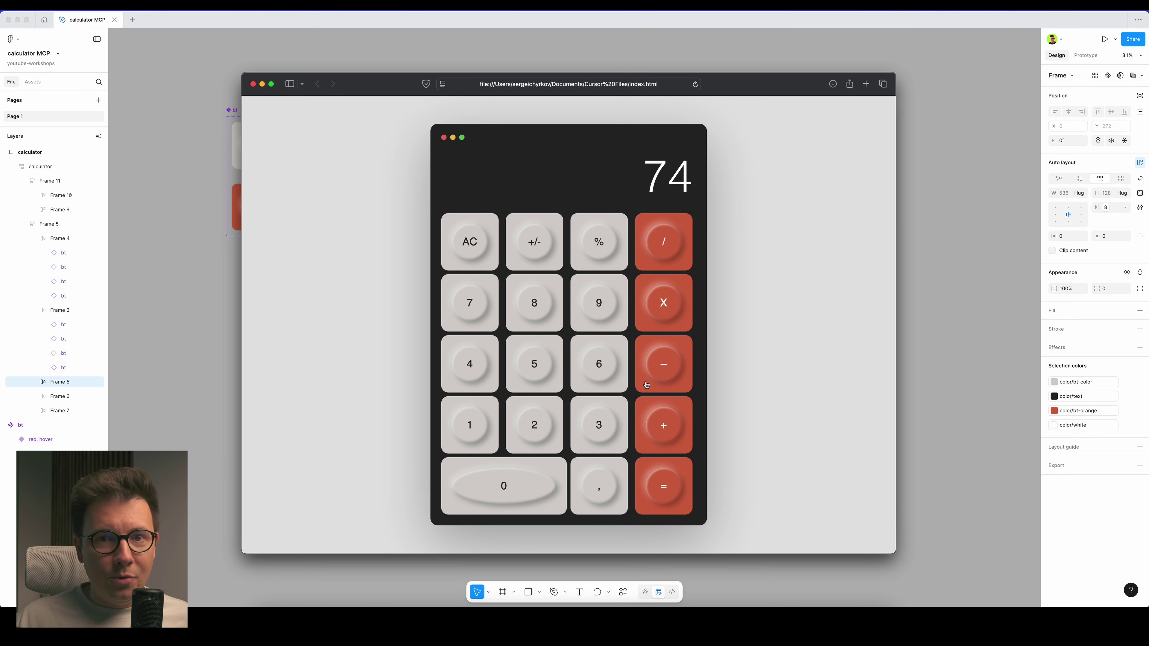
{"action": "left_click", "coordinate": [667, 423]}
{"action": "left_click", "coordinate": [470, 424]}
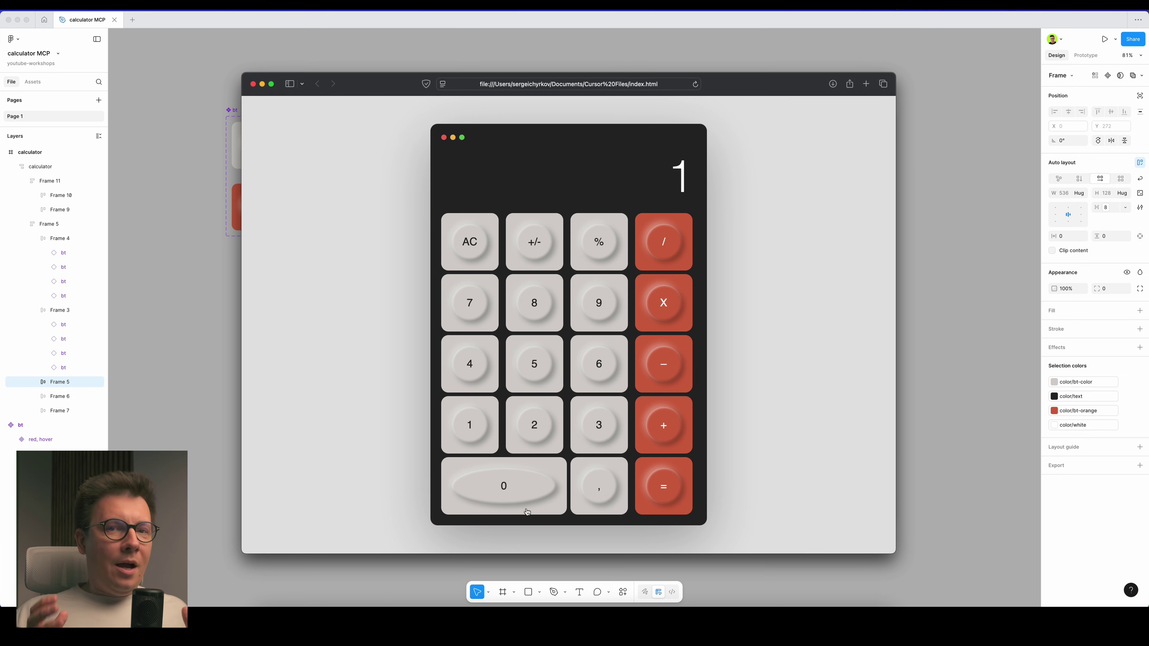
{"action": "left_click", "coordinate": [560, 491]}
{"action": "left_click", "coordinate": [663, 487]}
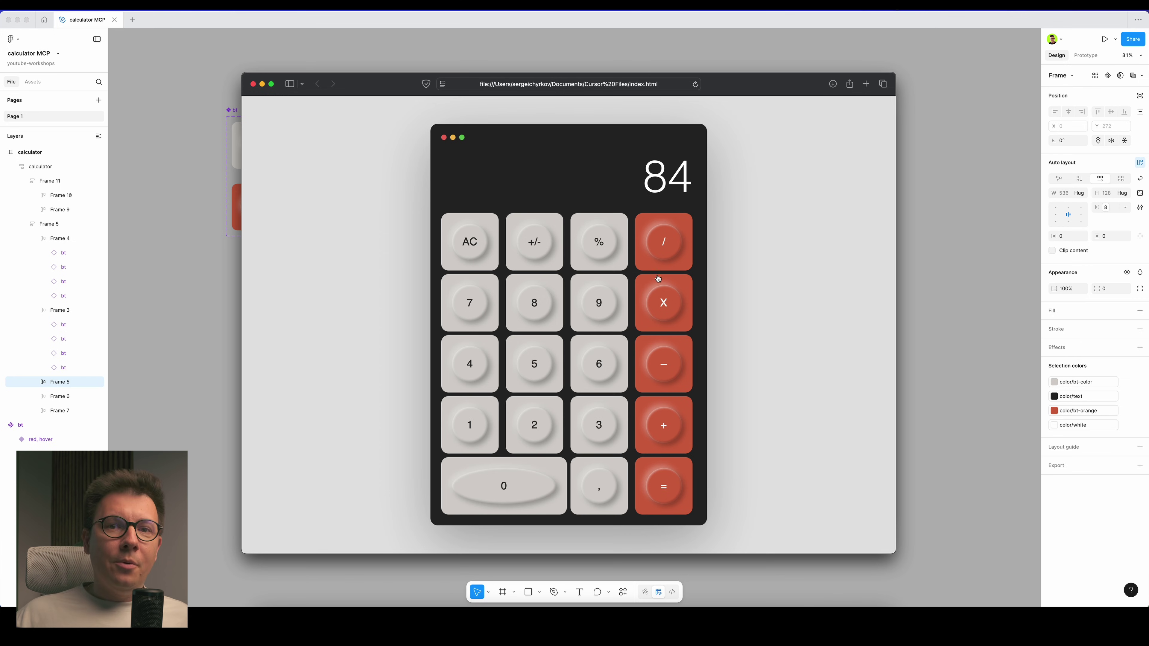
{"action": "left_click", "coordinate": [671, 299]}
{"action": "left_click", "coordinate": [534, 424]}
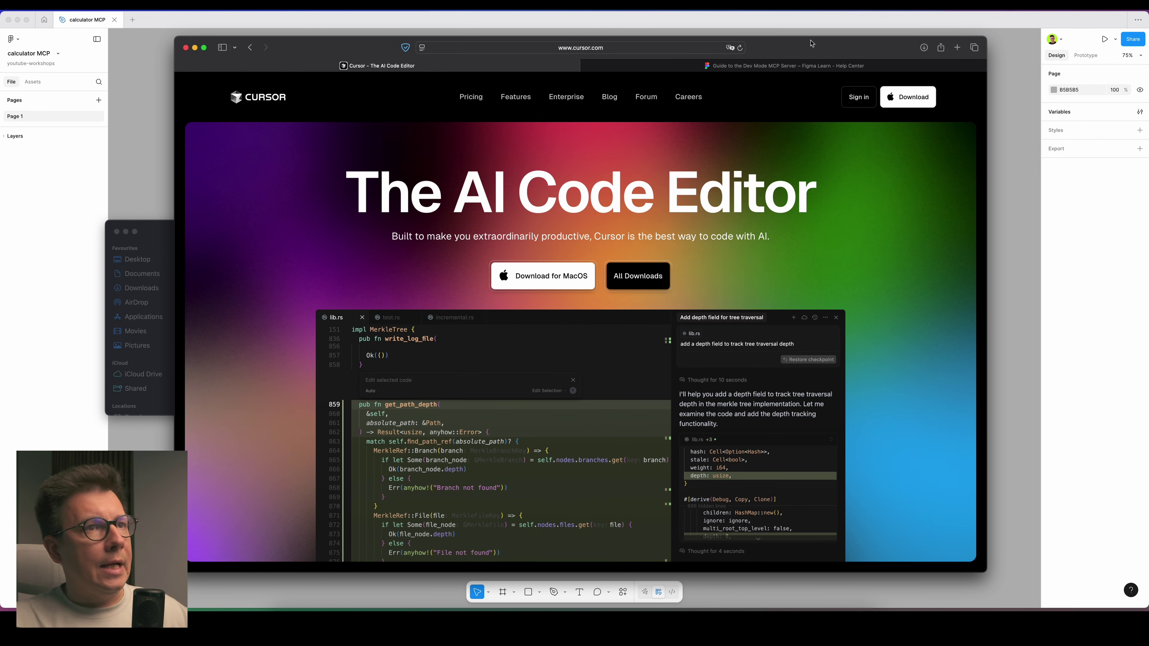
Bring the Figma calculator design window back to the front.
{"action": "left_click", "coordinate": [150, 80]}
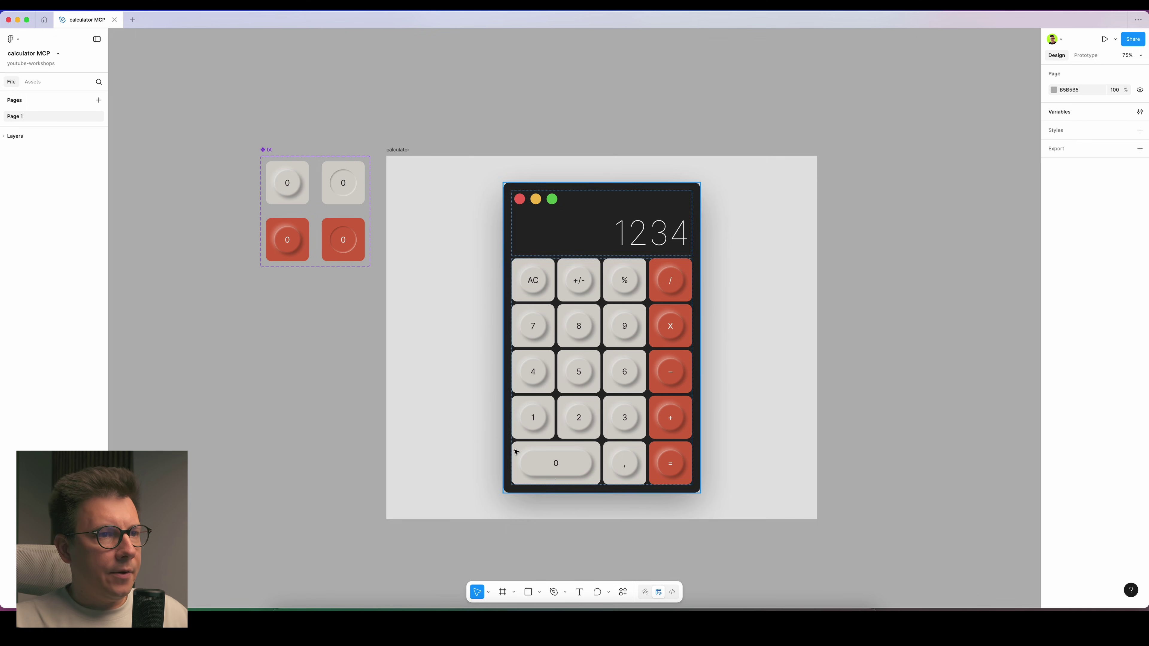
Select and deselect the calculator frame on the Figma canvas twice.
{"action": "left_click", "coordinate": [539, 279]}
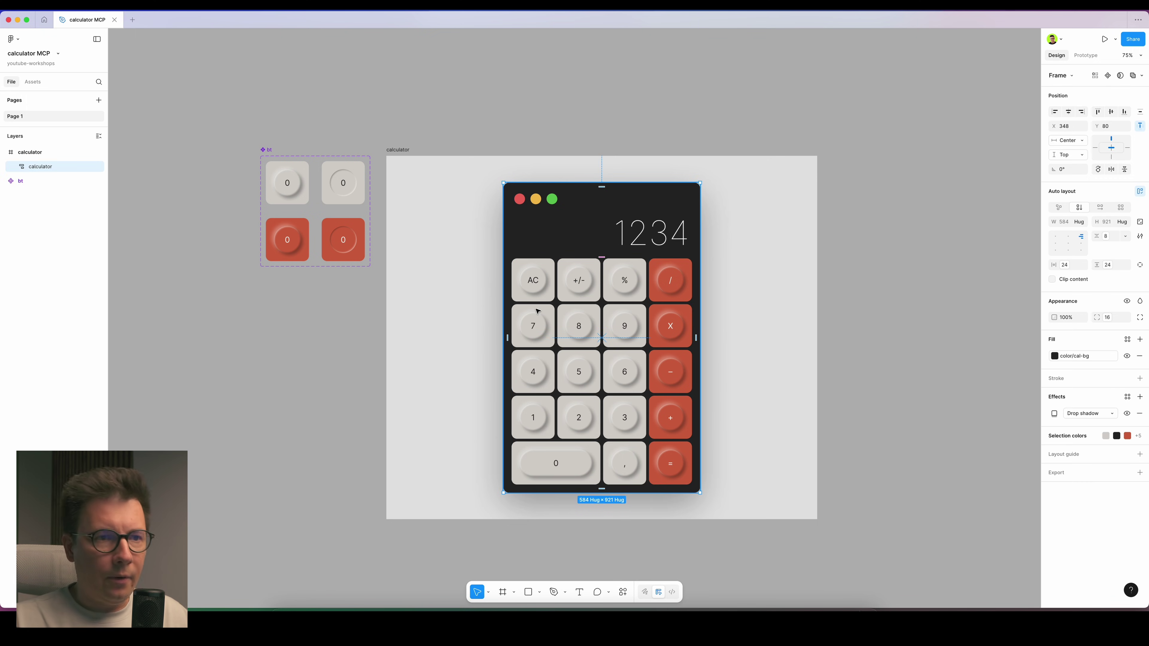
{"action": "left_click", "coordinate": [658, 103]}
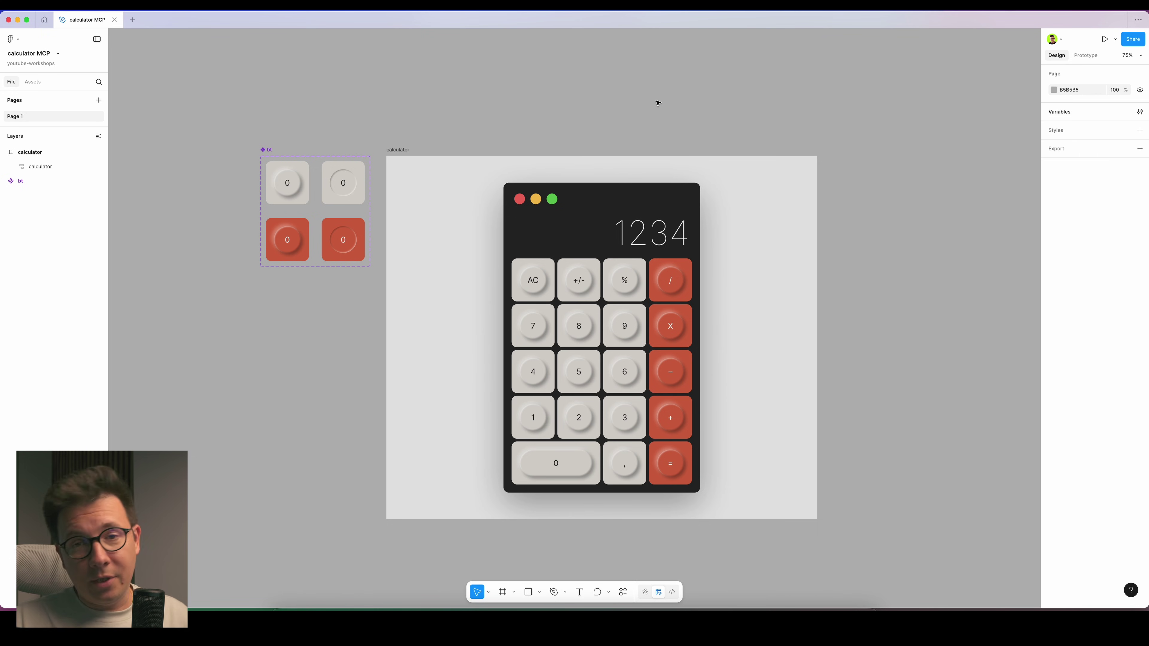
{"action": "left_click", "coordinate": [640, 187]}
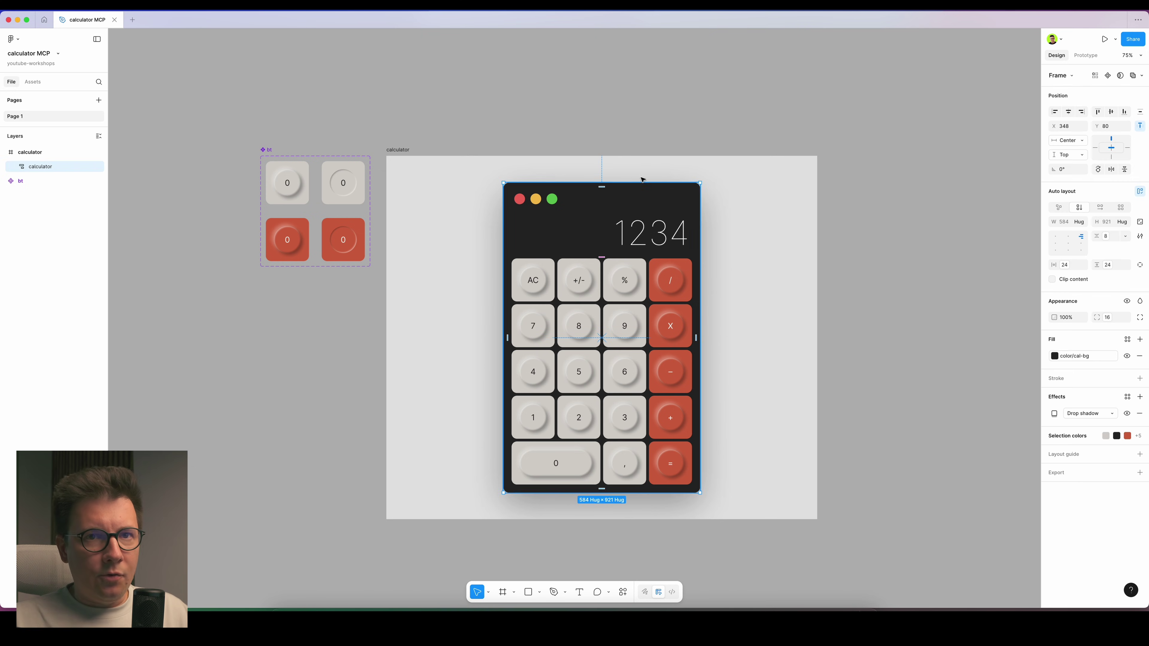
{"action": "left_click", "coordinate": [951, 169]}
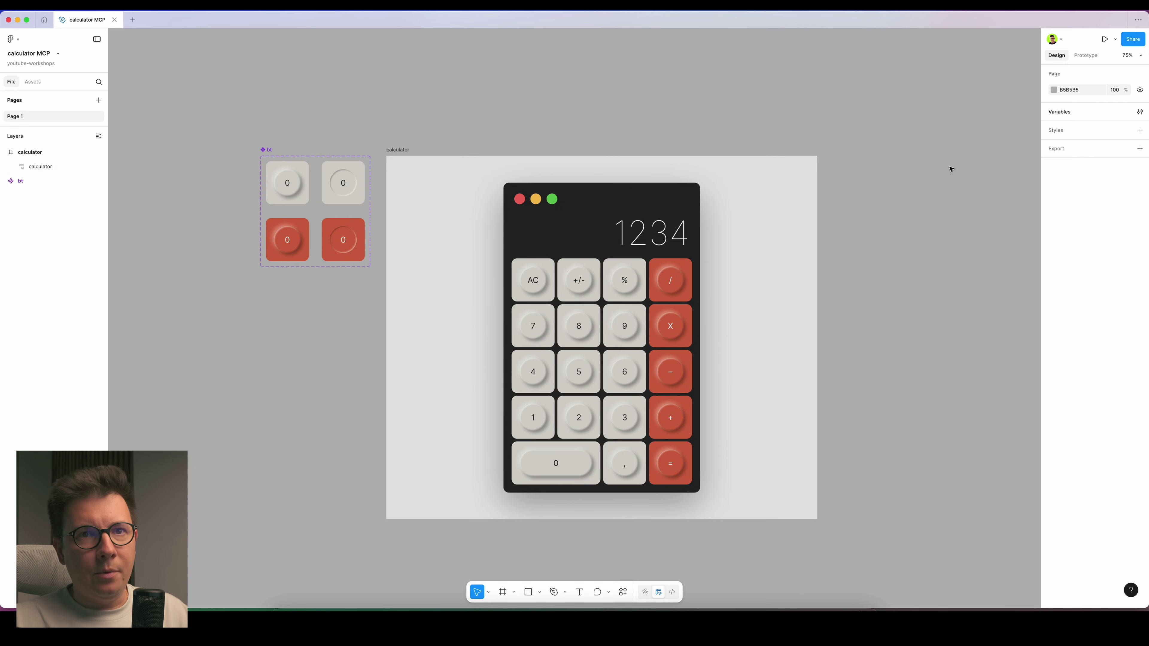
{"action": "left_click", "coordinate": [1140, 113]}
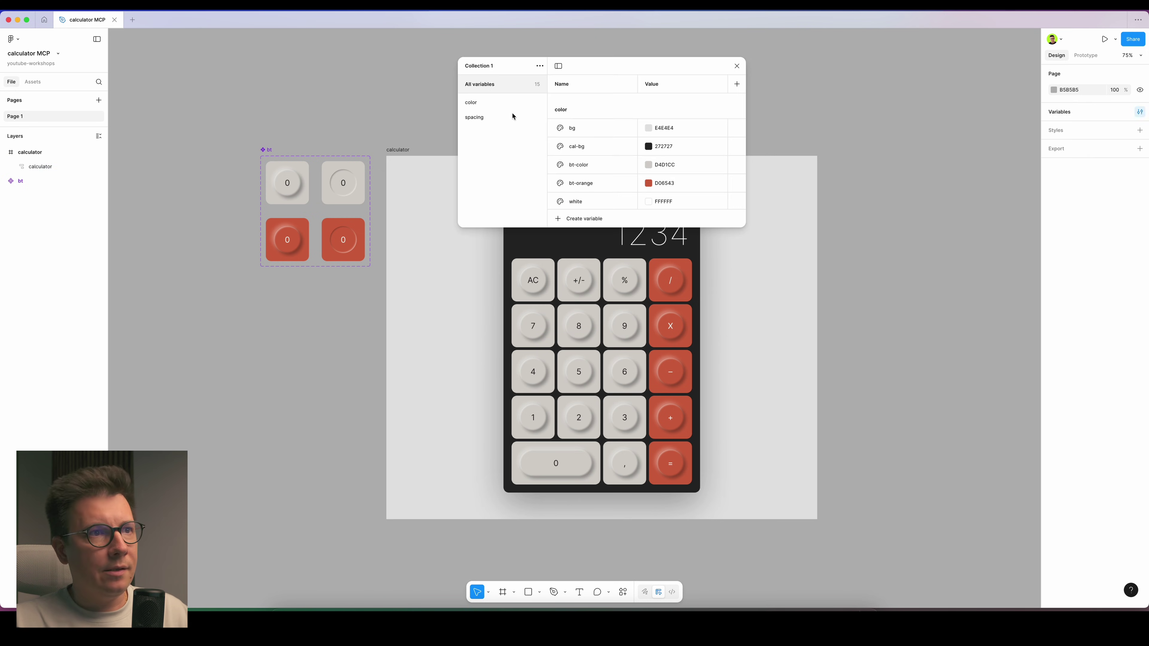
{"action": "left_click_drag", "start_coordinate": [742, 224], "coordinate": [838, 462]}
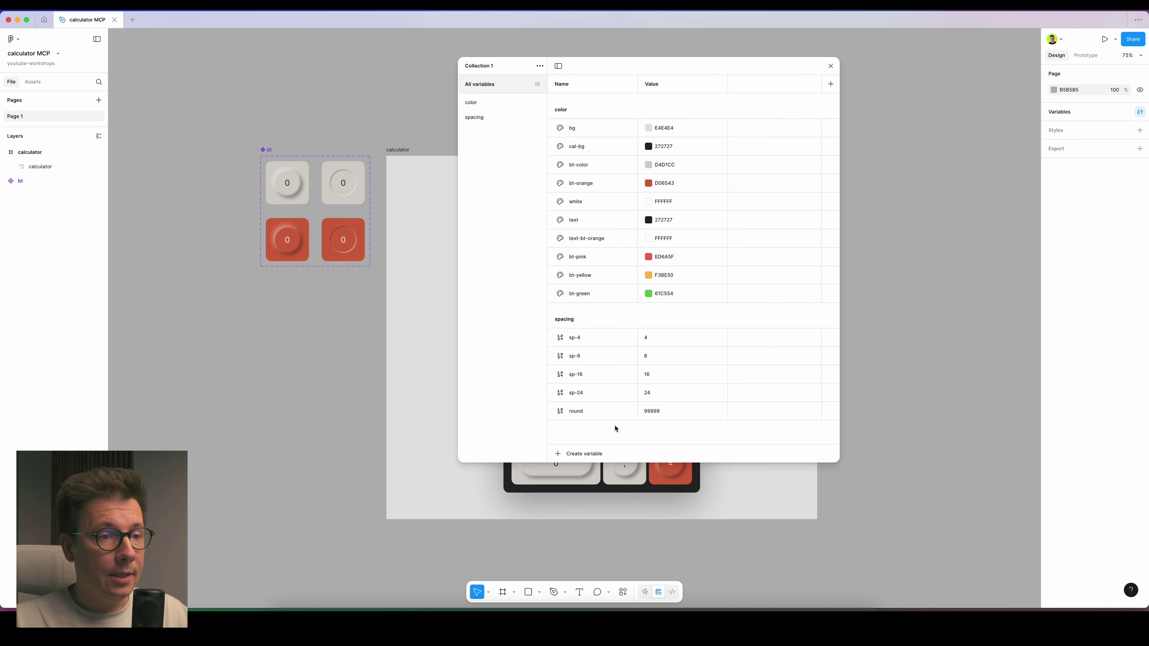
{"action": "left_click", "coordinate": [579, 206]}
{"action": "left_click", "coordinate": [608, 199]}
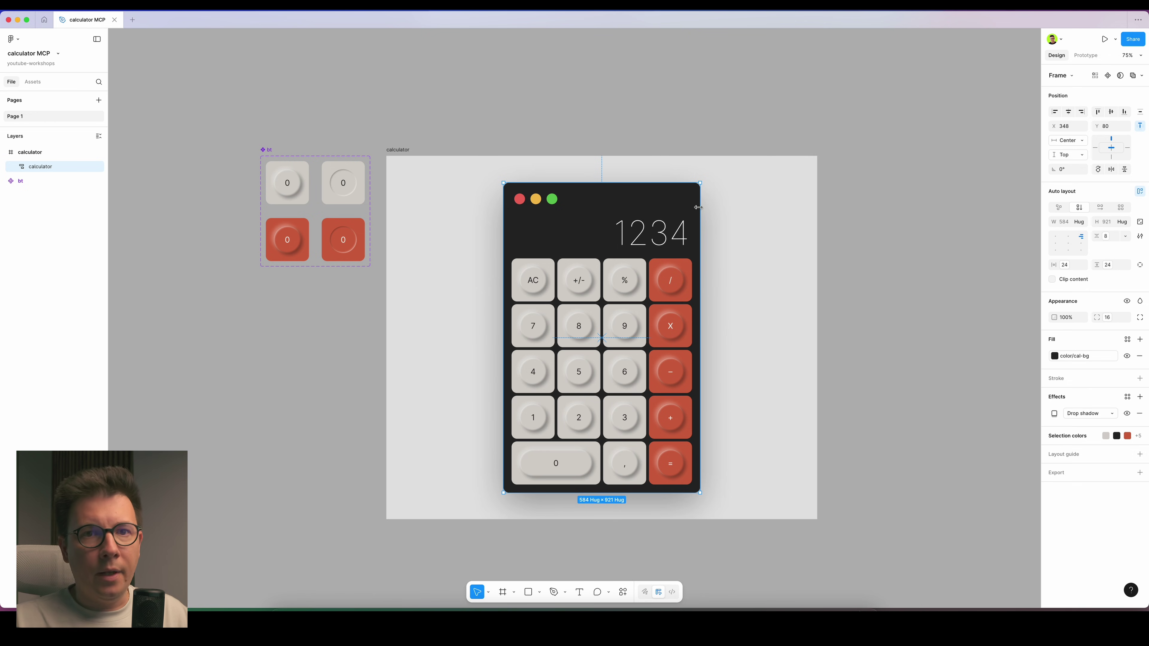
Inspect the light default button variant's gap and padding spacing variables.
{"action": "left_click", "coordinate": [742, 215]}
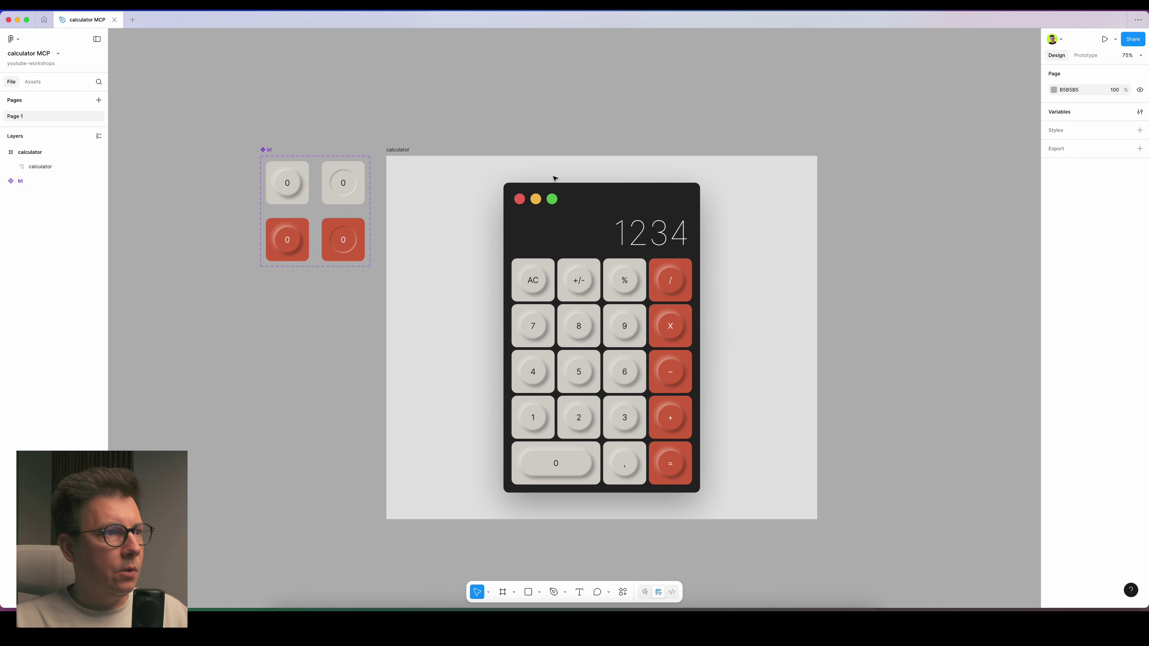
{"action": "left_click", "coordinate": [291, 166]}
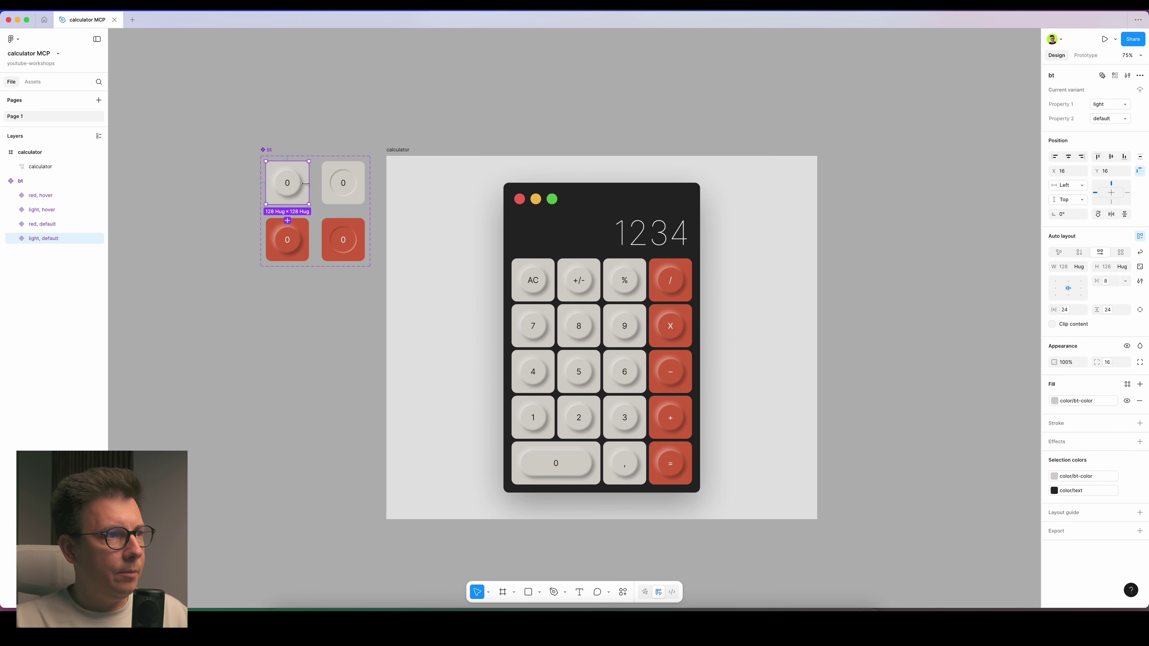
{"action": "scroll", "coordinate": [269, 172], "scroll_direction": "up", "scroll_amount": 5}
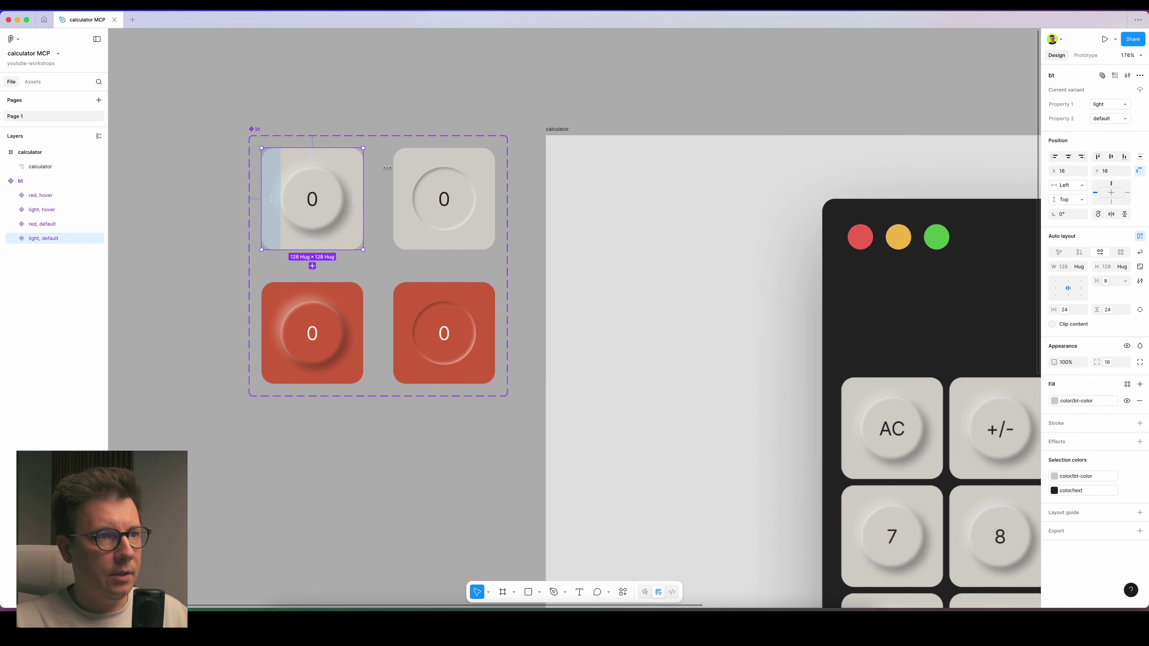
{"action": "scroll", "coordinate": [544, 234], "scroll_direction": "down", "scroll_amount": 3}
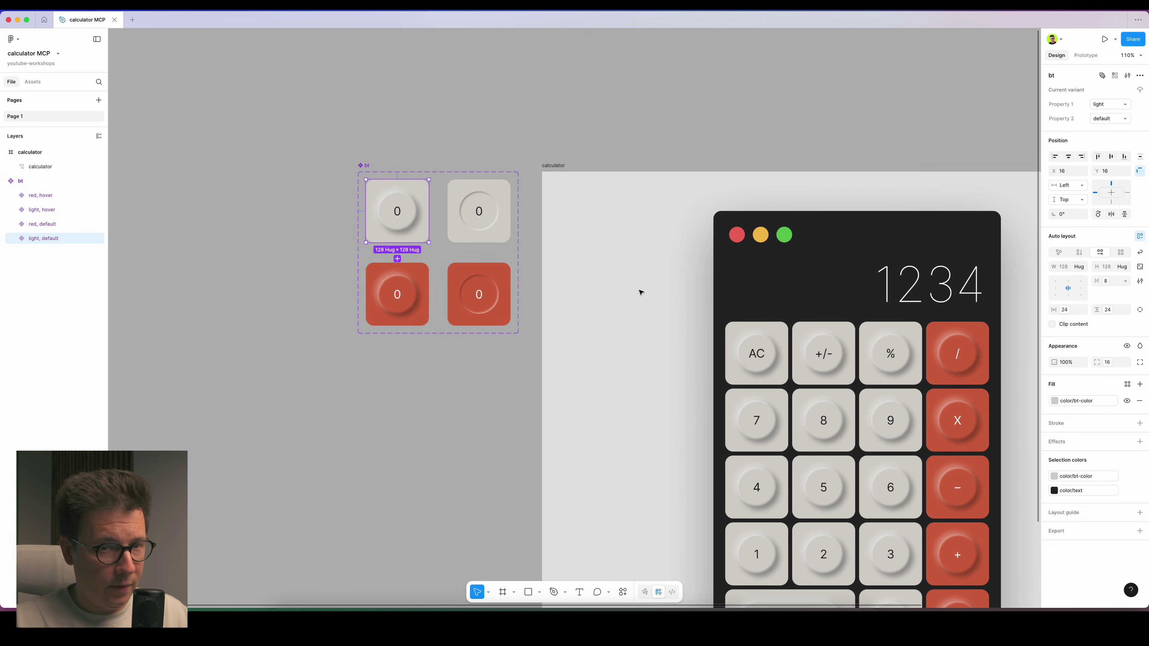
{"action": "scroll", "coordinate": [639, 257], "scroll_direction": "down", "scroll_amount": 2}
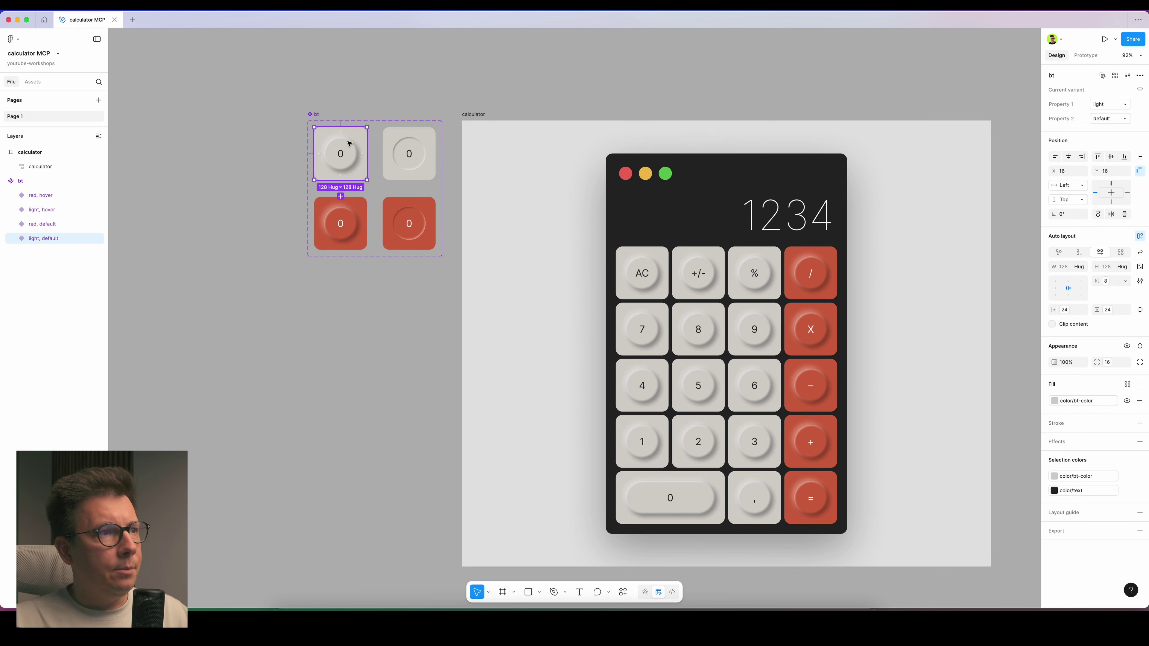
{"action": "left_click", "coordinate": [1107, 283]}
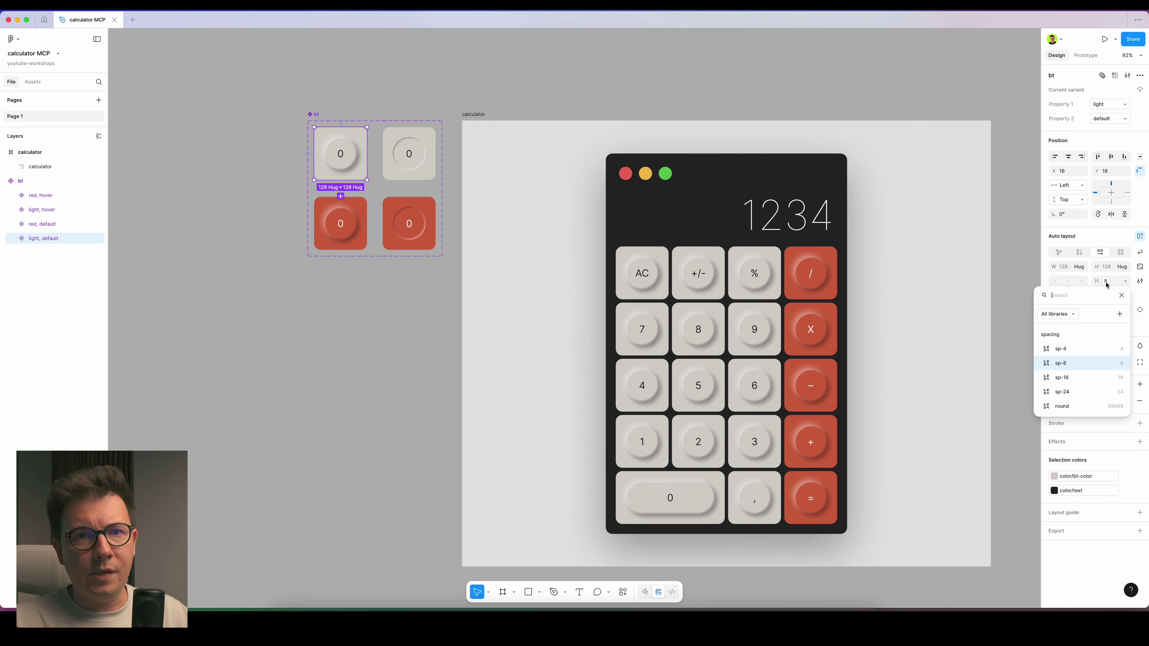
{"action": "left_click", "coordinate": [1075, 365]}
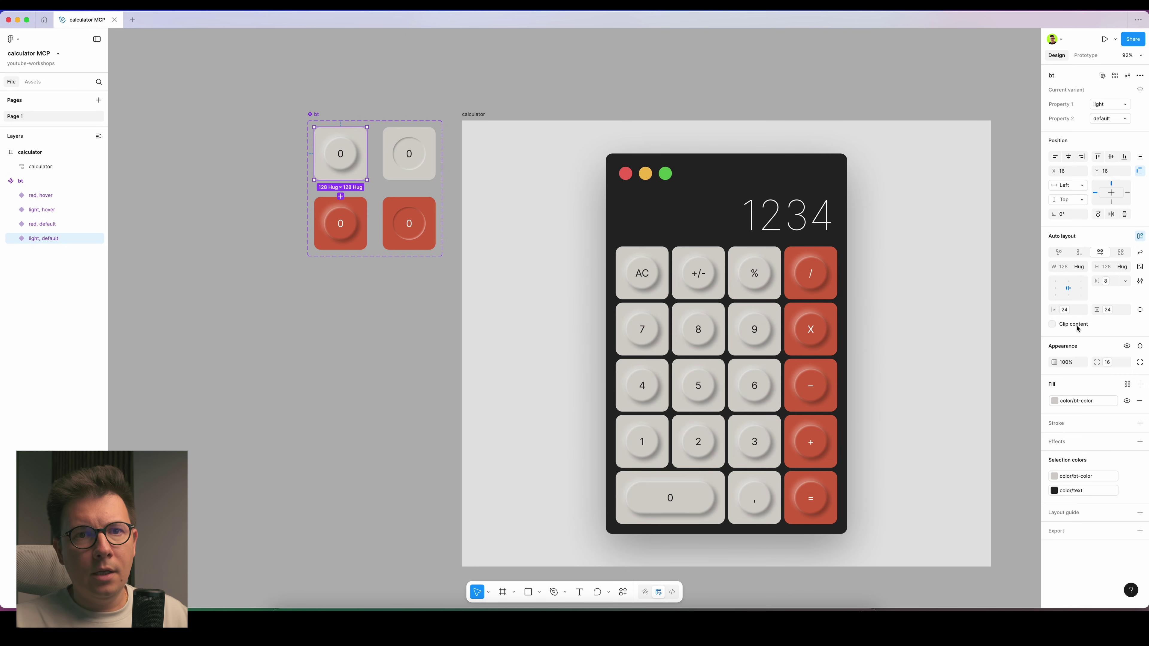
{"action": "left_click", "coordinate": [1083, 309]}
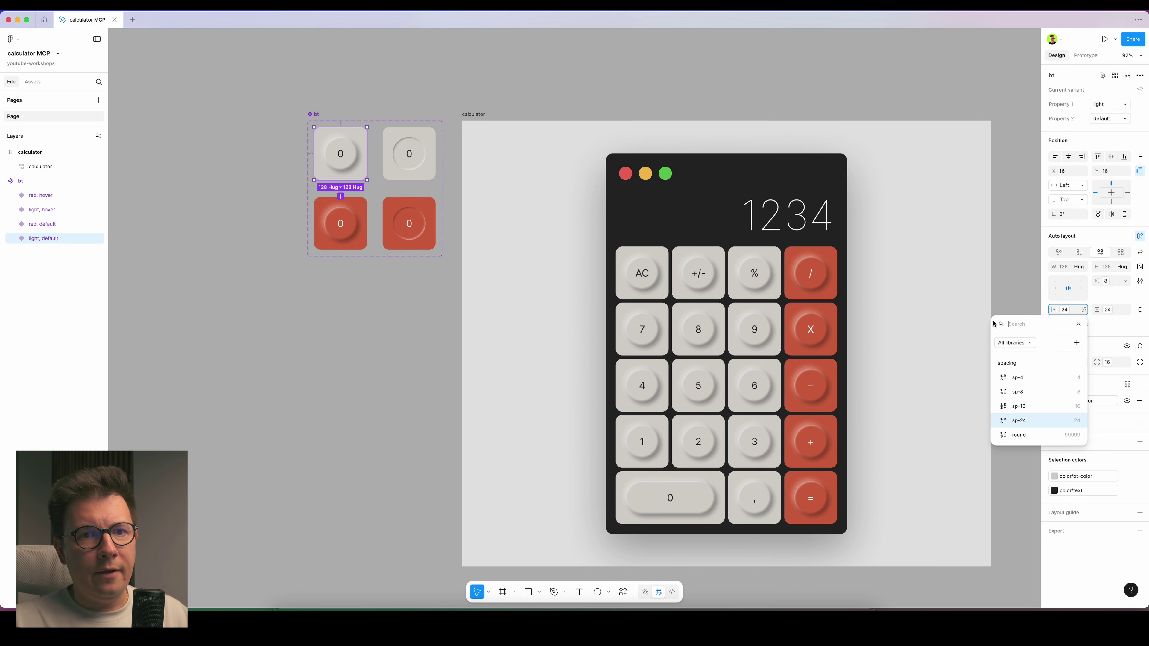
{"action": "left_click", "coordinate": [1026, 422]}
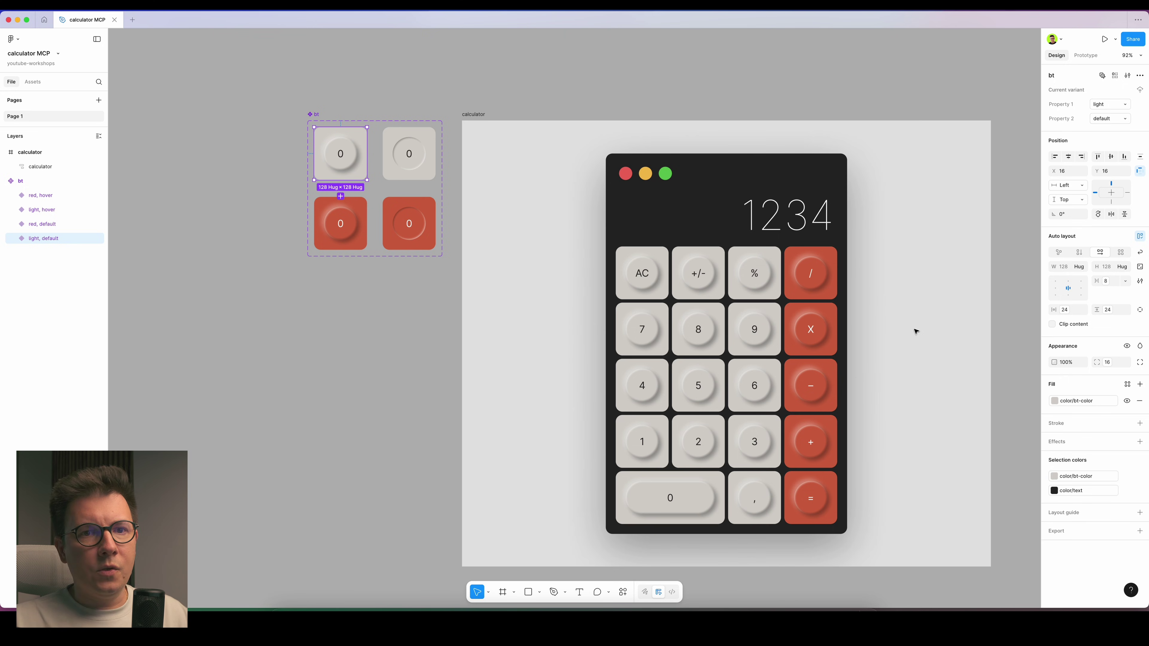
Check the button's fill and text colour variables and the red variant's corner-radius variable.
{"action": "left_click", "coordinate": [1062, 403]}
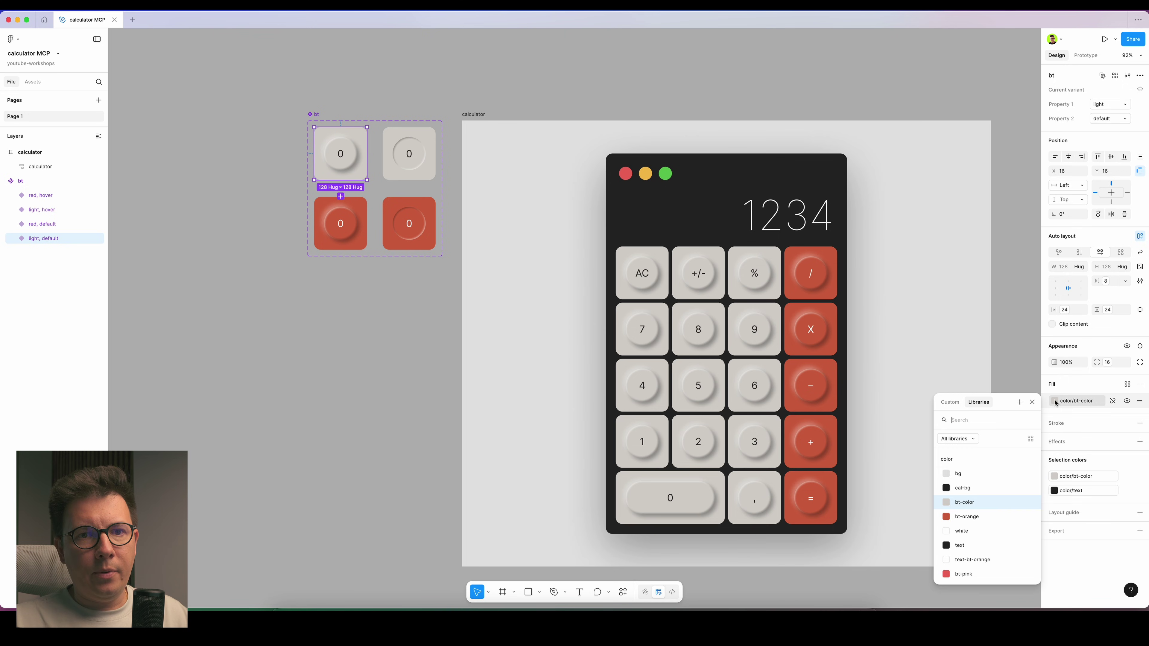
{"action": "left_click", "coordinate": [955, 501]}
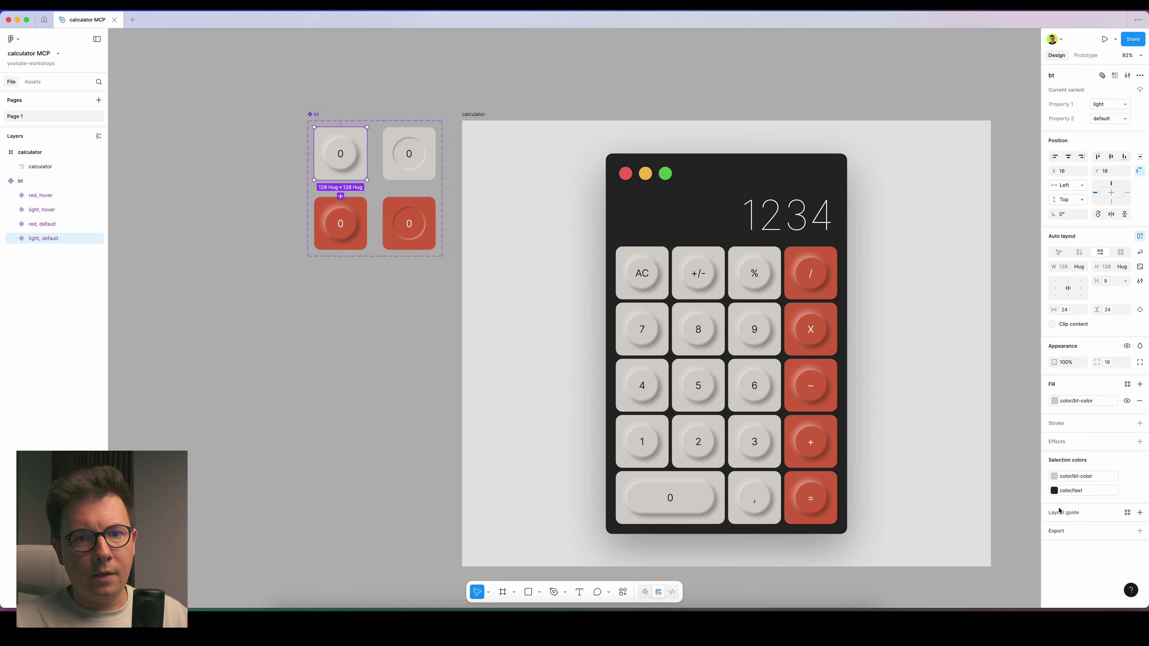
{"action": "left_click", "coordinate": [1054, 490]}
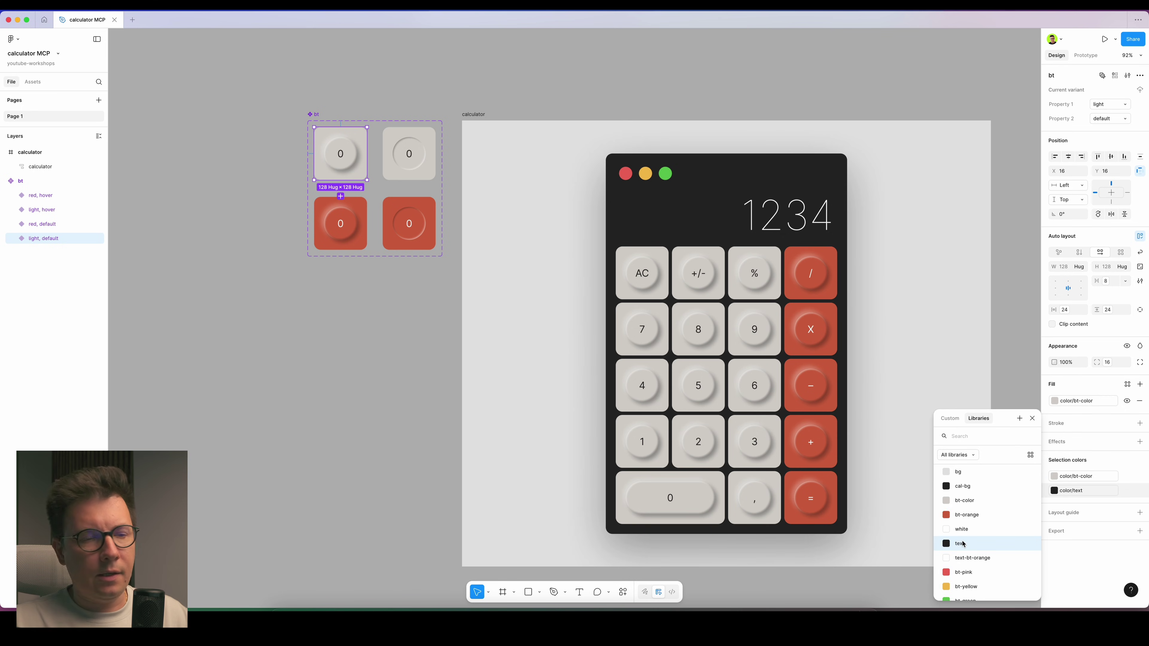
{"action": "left_click", "coordinate": [340, 204]}
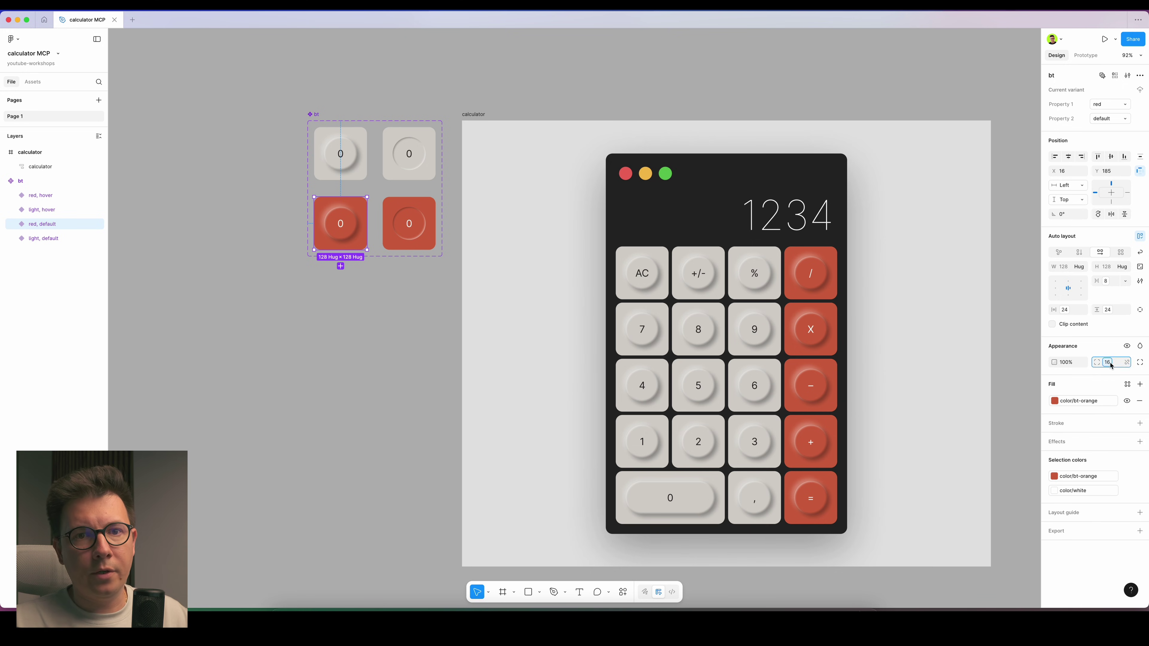
{"action": "left_click", "coordinate": [1126, 362]}
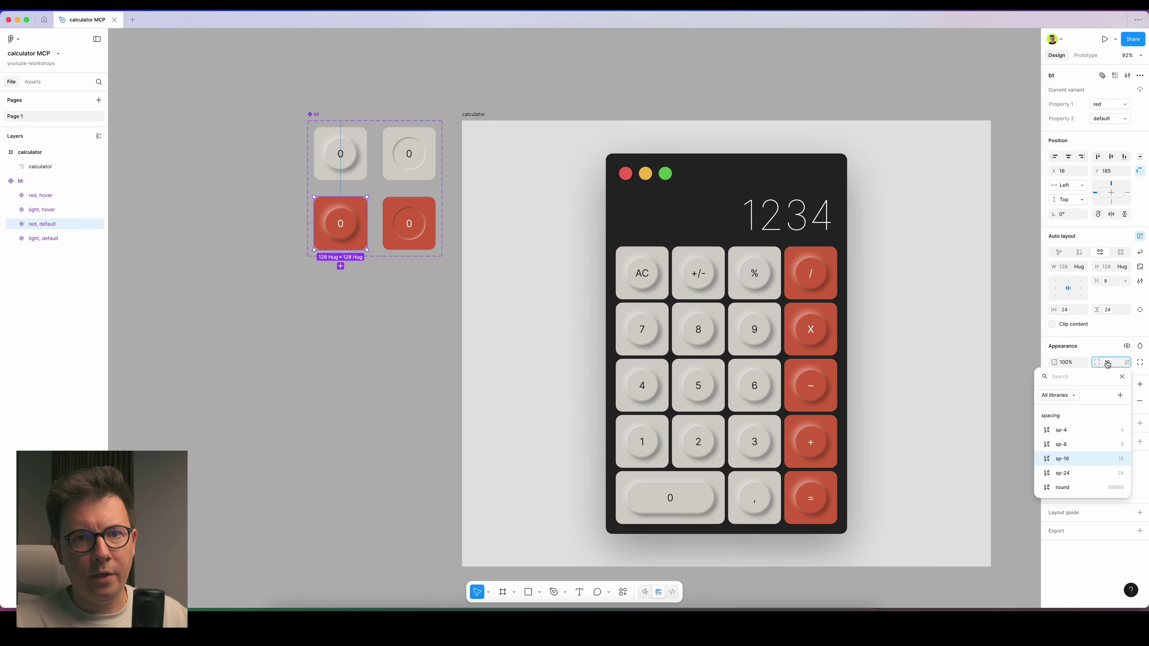
{"action": "key", "text": "Escape"}
Drill into the calculator's keypad grid and first key row, then check the Dev Mode MCP Server preference.
{"action": "left_click", "coordinate": [761, 204]}
{"action": "scroll", "coordinate": [801, 222], "scroll_direction": "right", "scroll_amount": 3}
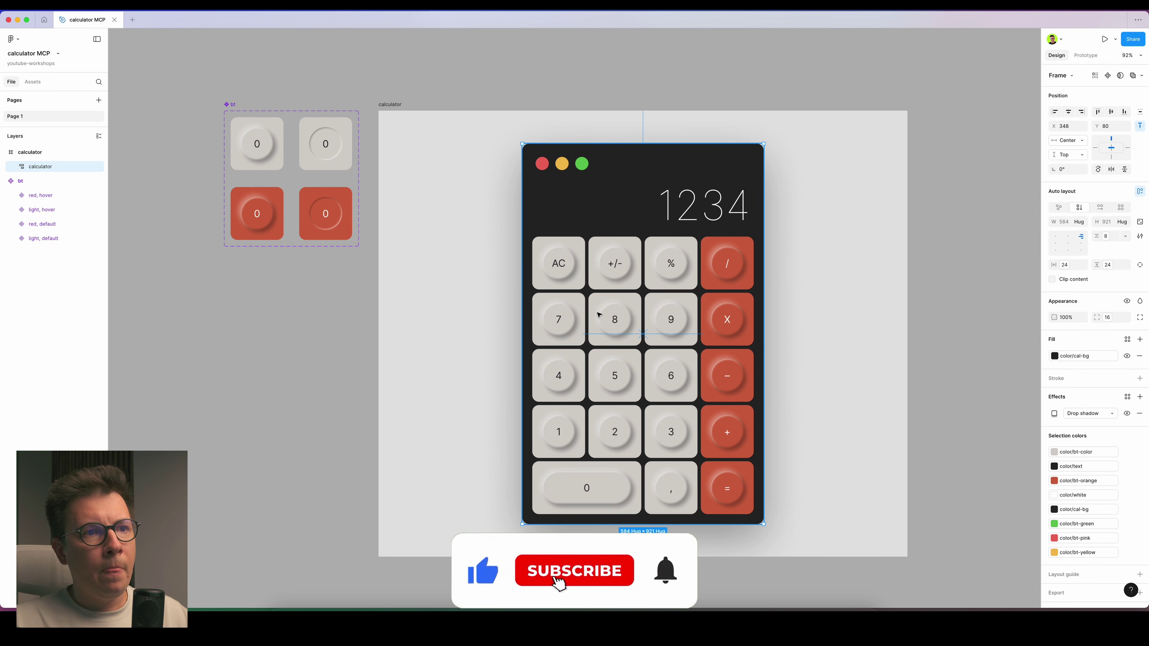
{"action": "double_click", "coordinate": [629, 287]}
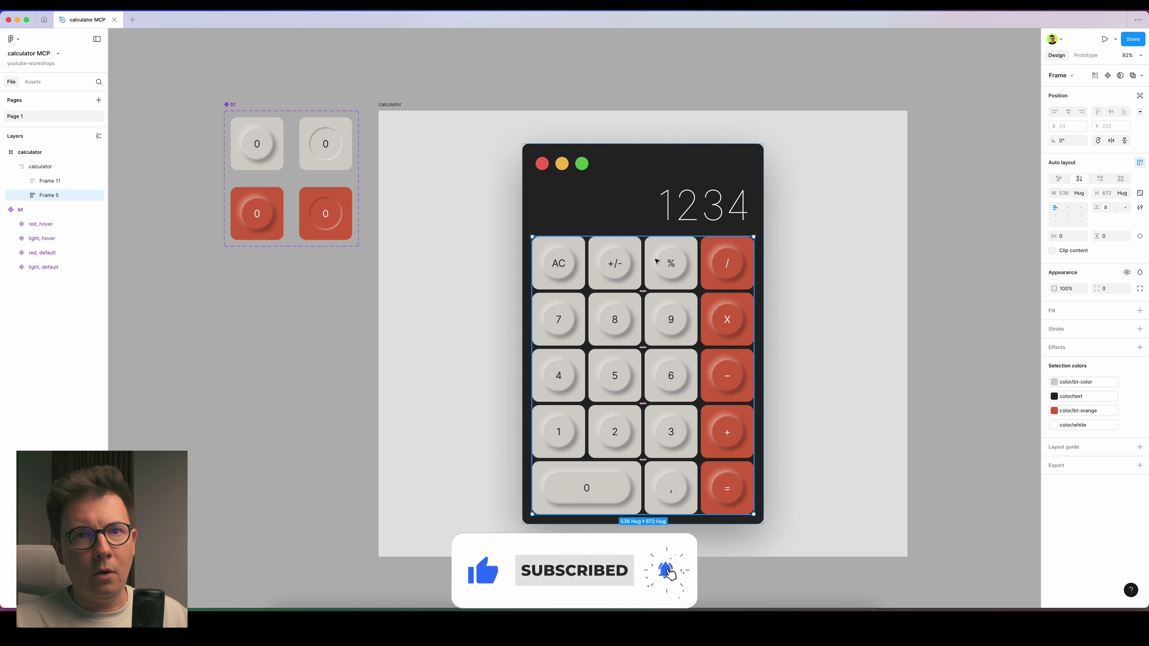
{"action": "left_click", "coordinate": [642, 285]}
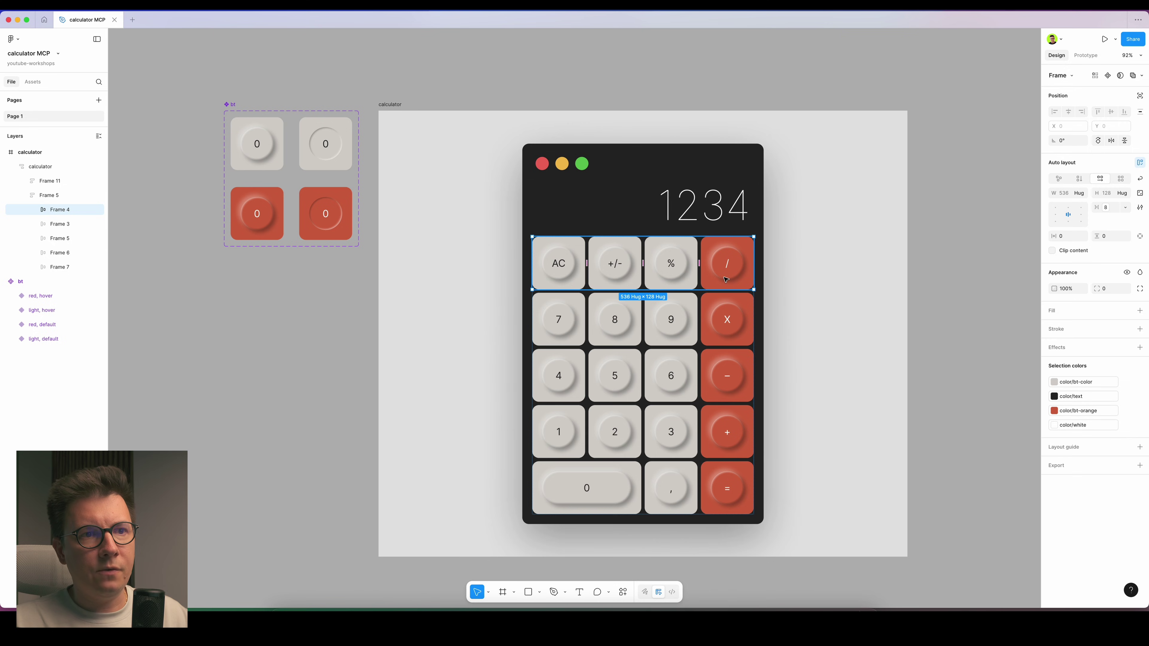
{"action": "left_click", "coordinate": [497, 89]}
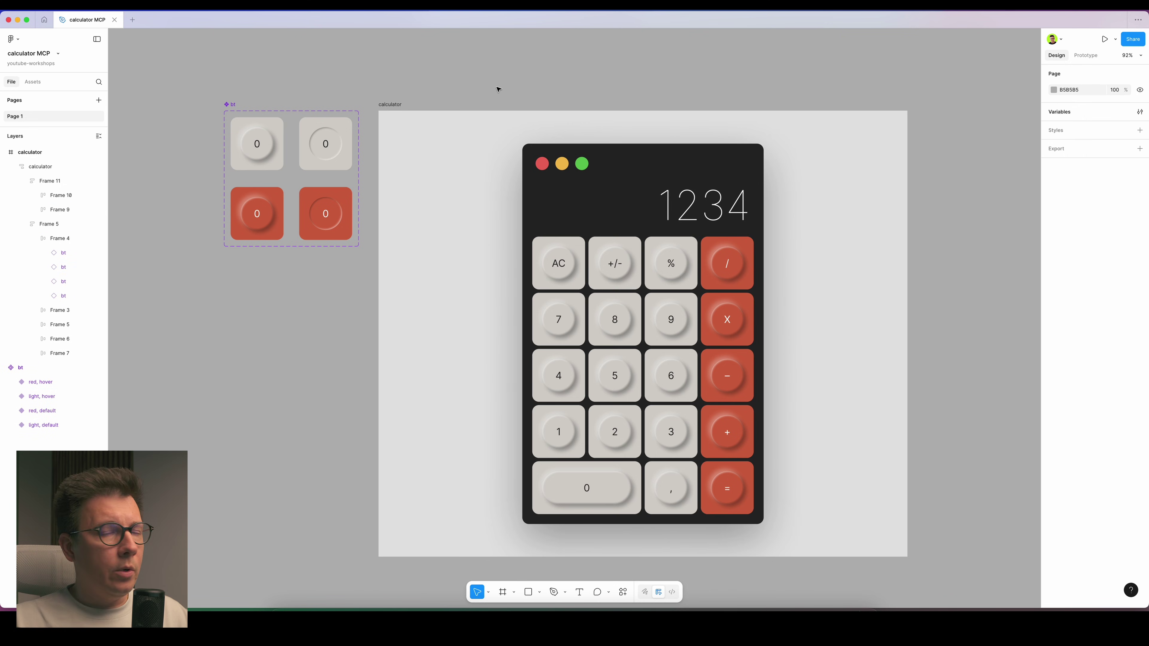
{"action": "left_click", "coordinate": [12, 39]}
{"action": "mouse_move", "coordinate": [46, 183]}
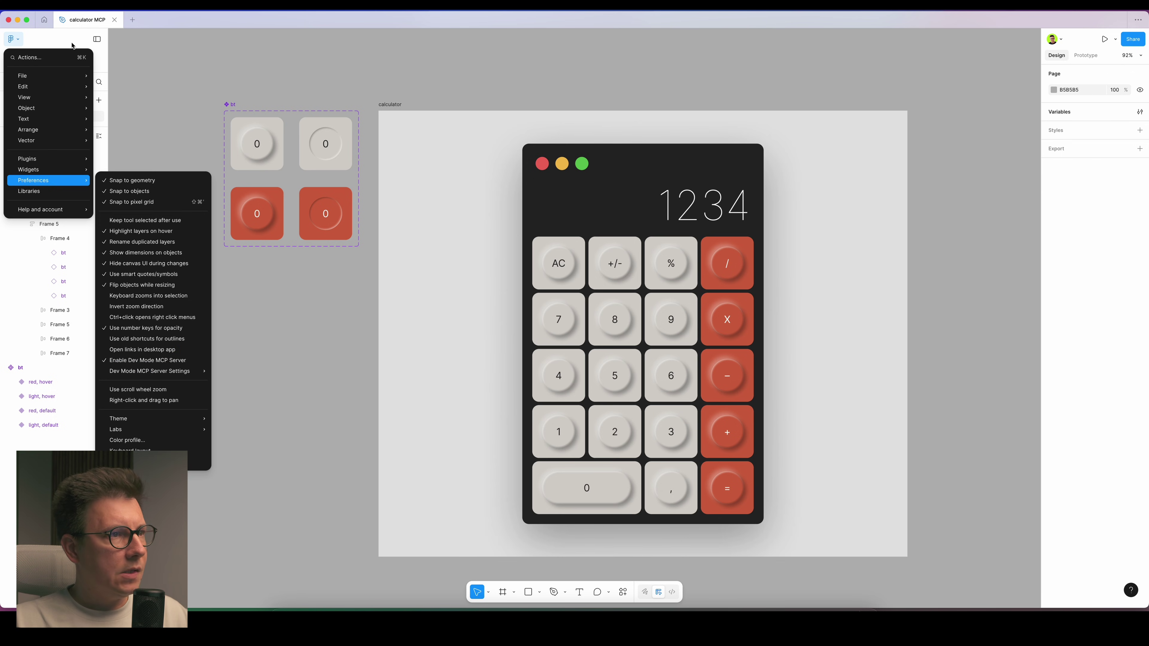
{"action": "left_click", "coordinate": [227, 76]}
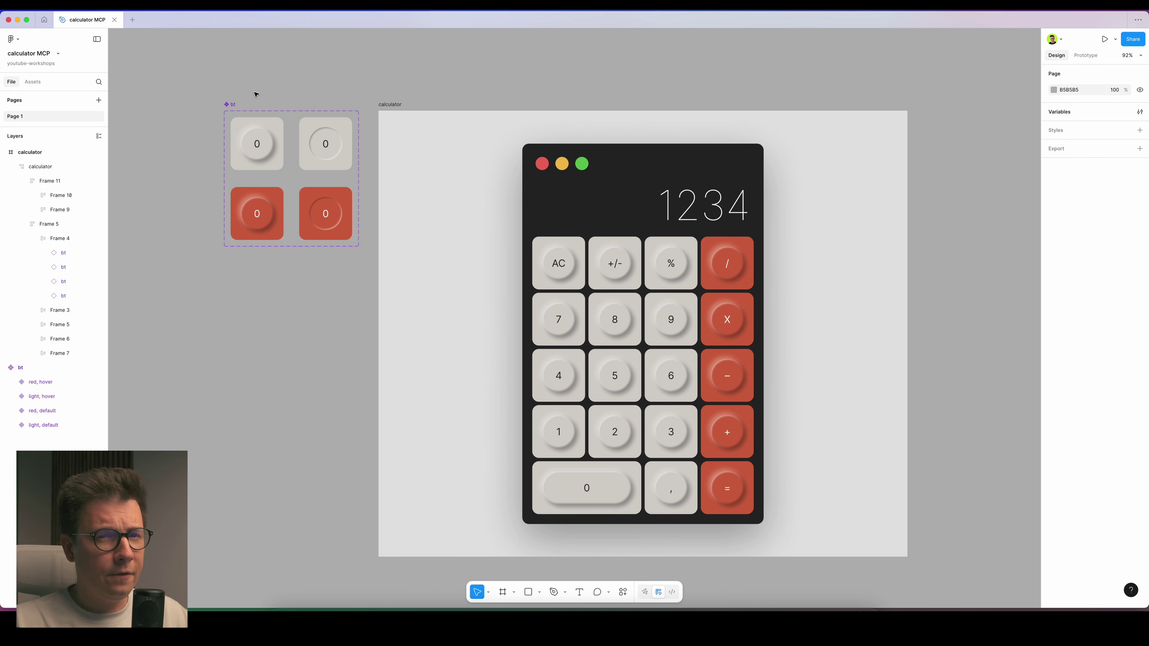
{"action": "left_click", "coordinate": [12, 39]}
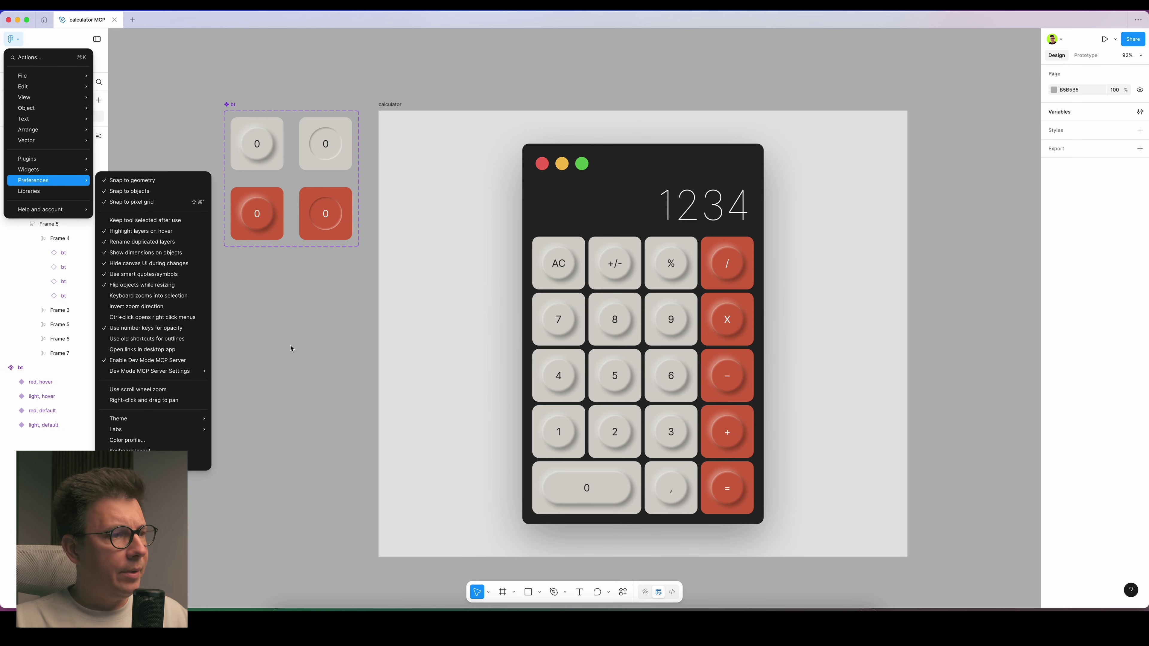
{"action": "left_click", "coordinate": [254, 361]}
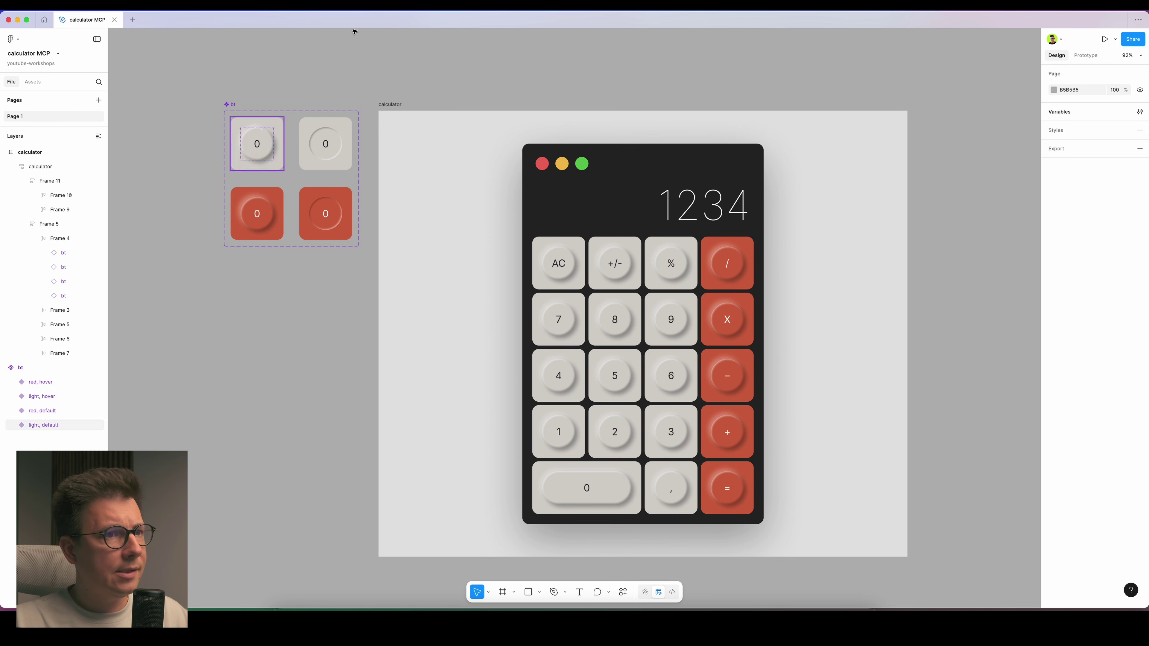
{"action": "left_click", "coordinate": [626, 231]}
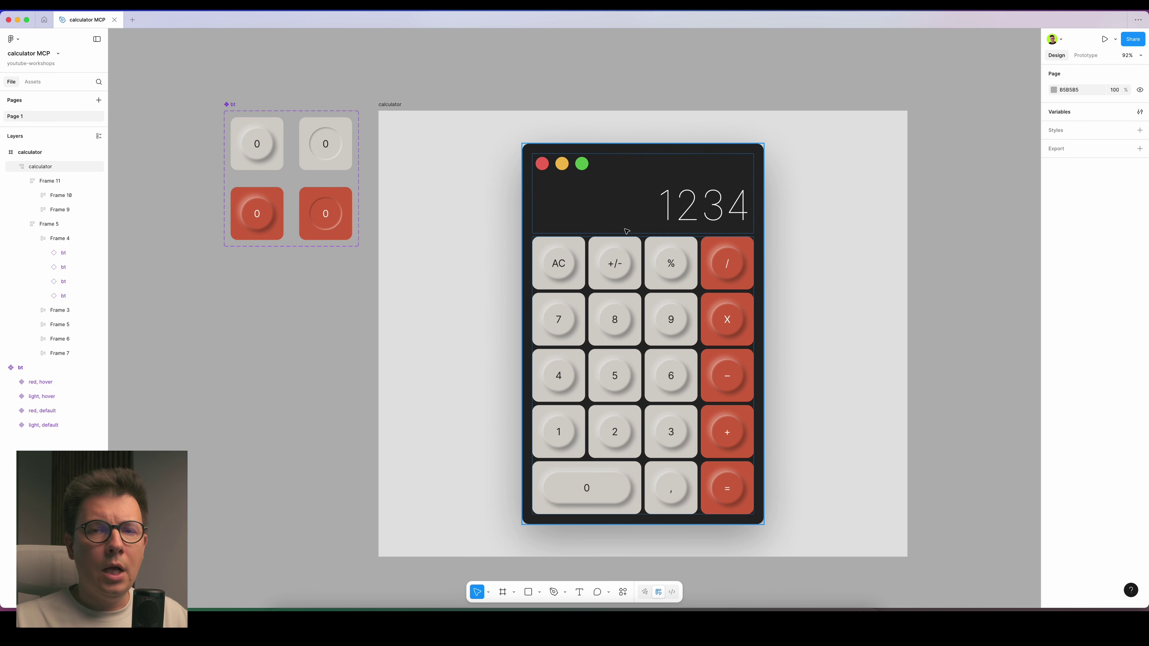
{"action": "left_click", "coordinate": [336, 546]}
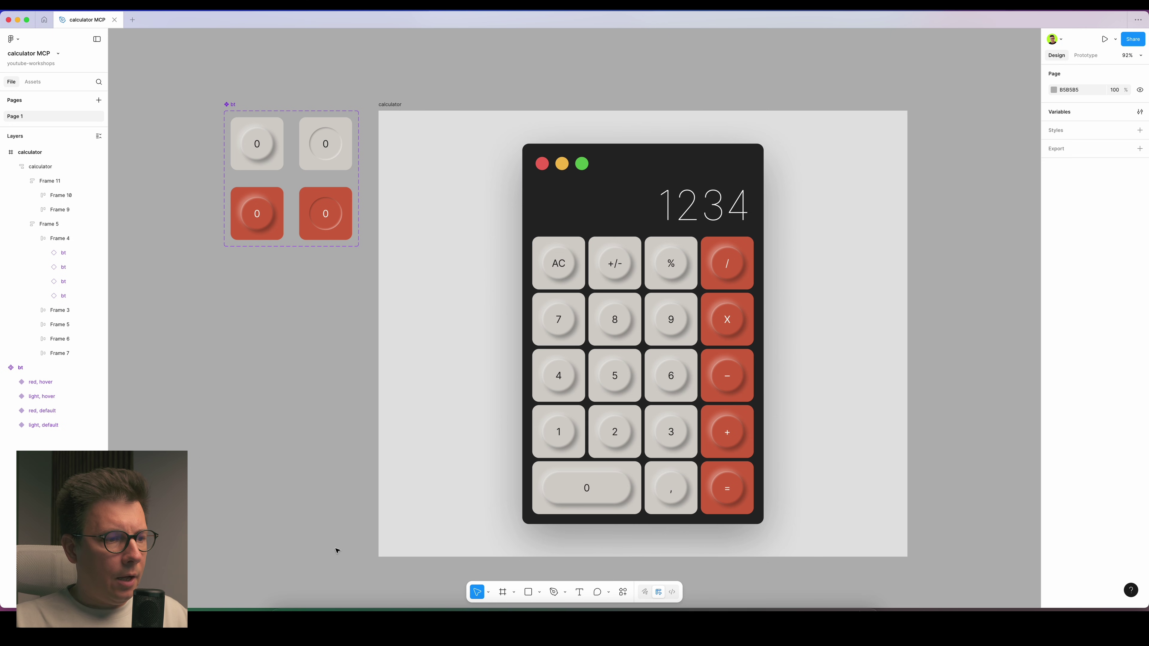
{"action": "left_click", "coordinate": [369, 600]}
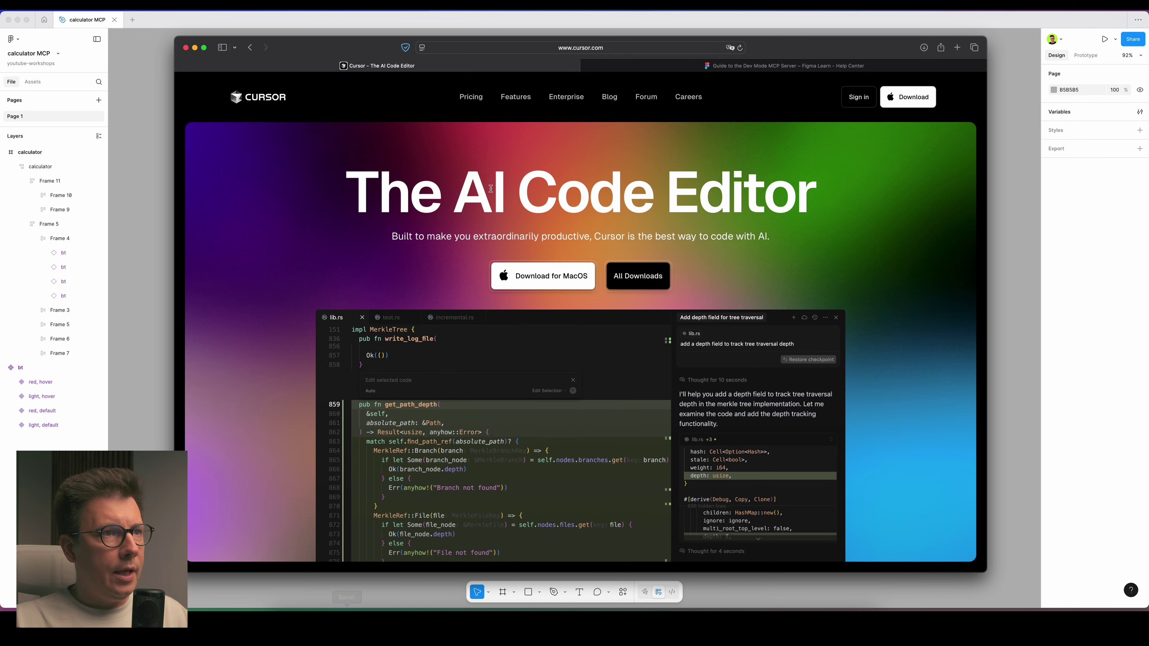
{"action": "left_click", "coordinate": [727, 67]}
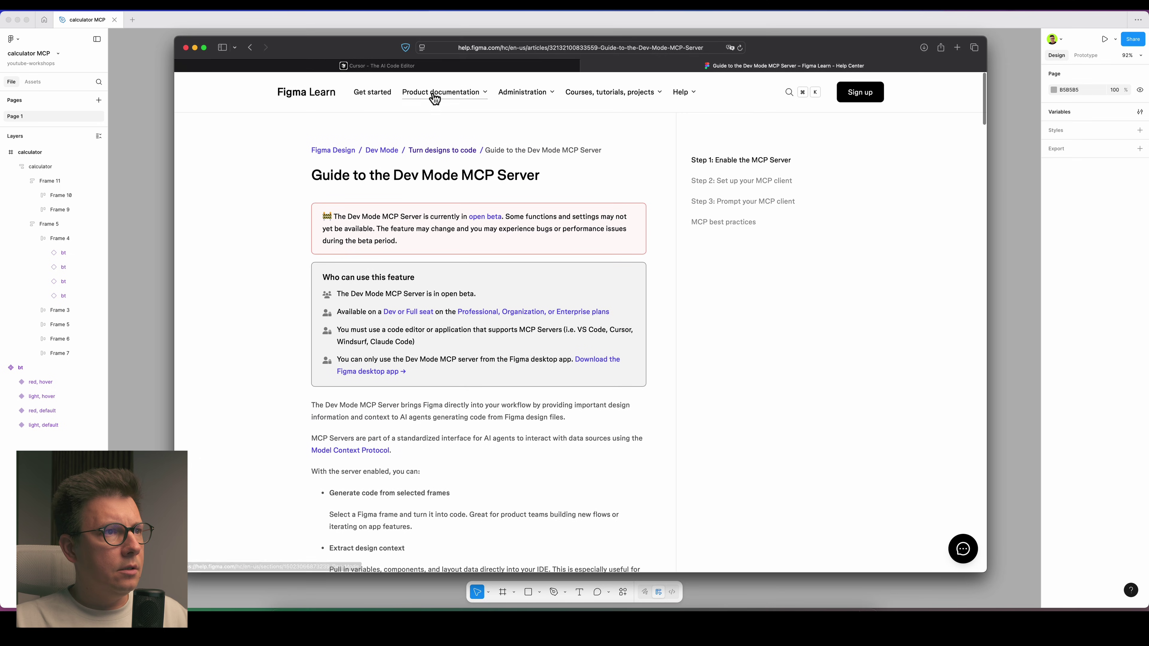
{"action": "scroll", "coordinate": [482, 372], "scroll_direction": "down", "scroll_amount": 10}
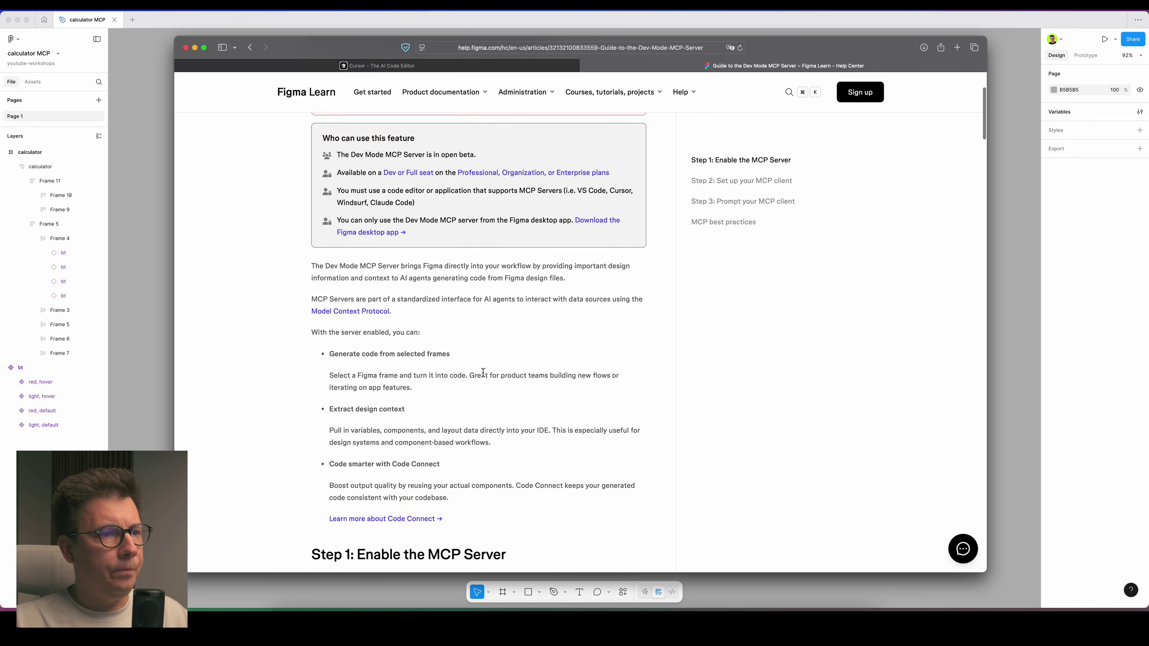
{"action": "scroll", "coordinate": [497, 149], "scroll_direction": "up", "scroll_amount": 8}
{"action": "scroll", "coordinate": [509, 212], "scroll_direction": "up", "scroll_amount": 3}
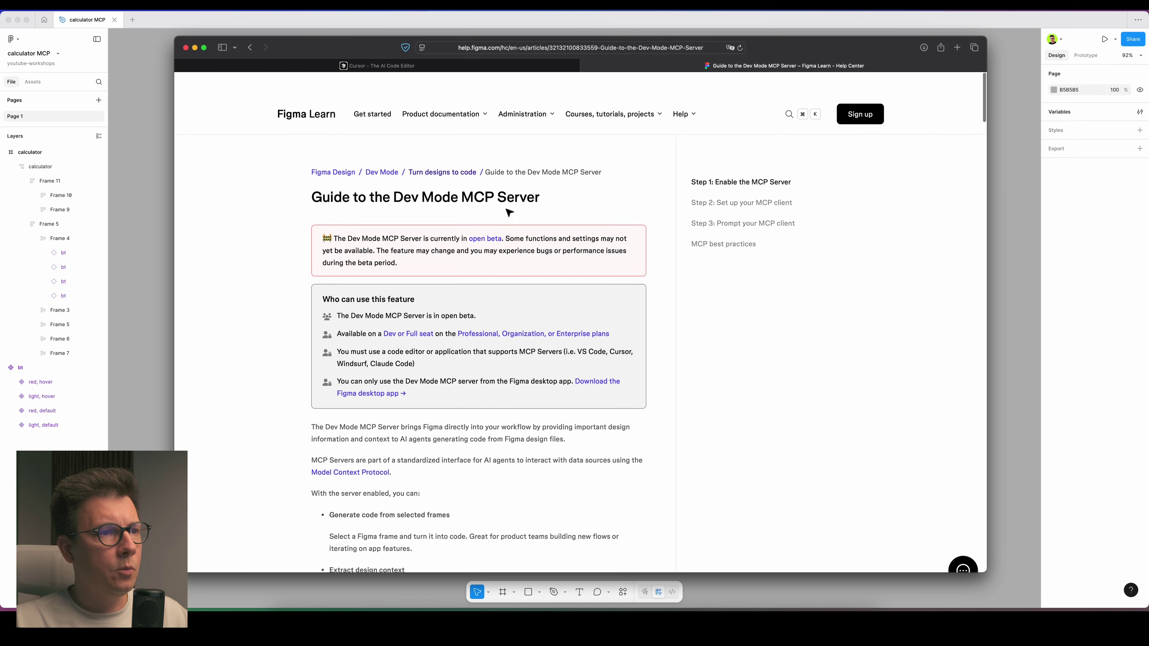
{"action": "scroll", "coordinate": [509, 213], "scroll_direction": "down", "scroll_amount": 12}
{"action": "scroll", "coordinate": [509, 213], "scroll_direction": "up", "scroll_amount": 4}
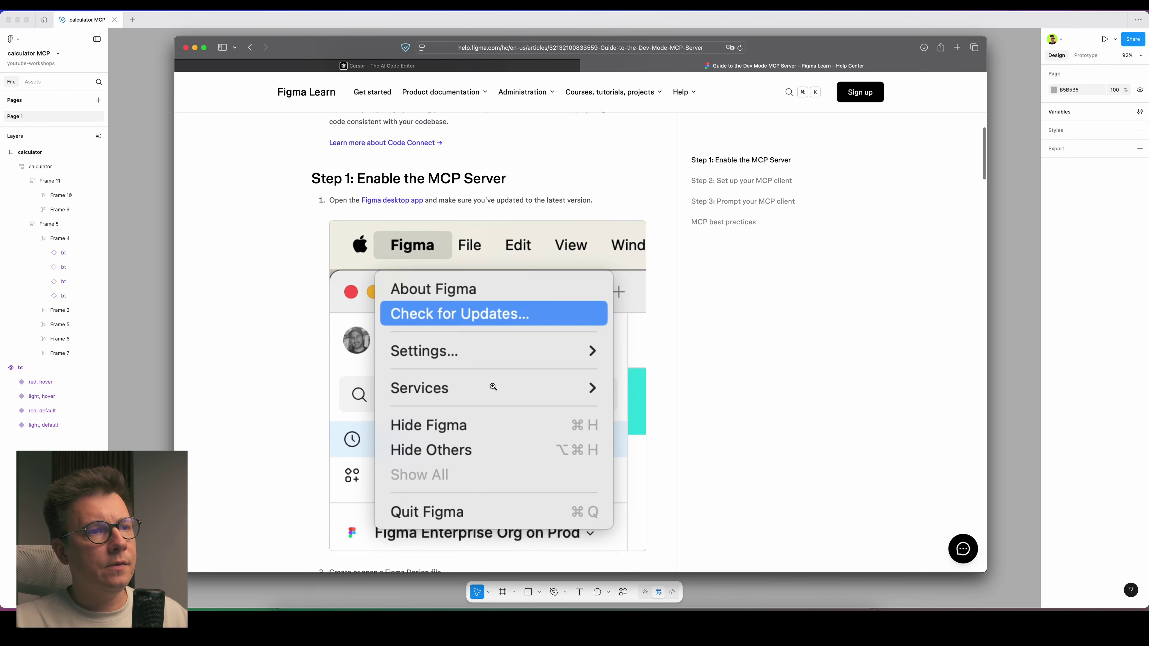
{"action": "scroll", "coordinate": [497, 391], "scroll_direction": "down", "scroll_amount": 15}
{"action": "scroll", "coordinate": [497, 392], "scroll_direction": "up", "scroll_amount": 3}
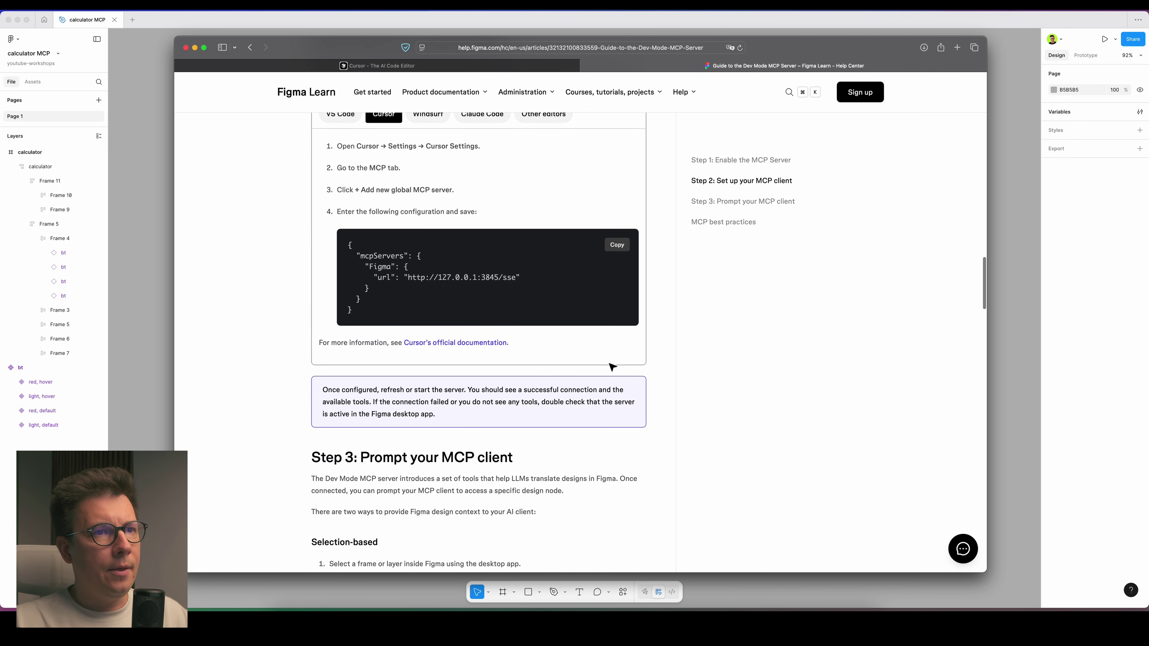
{"action": "scroll", "coordinate": [486, 191], "scroll_direction": "up", "scroll_amount": 3}
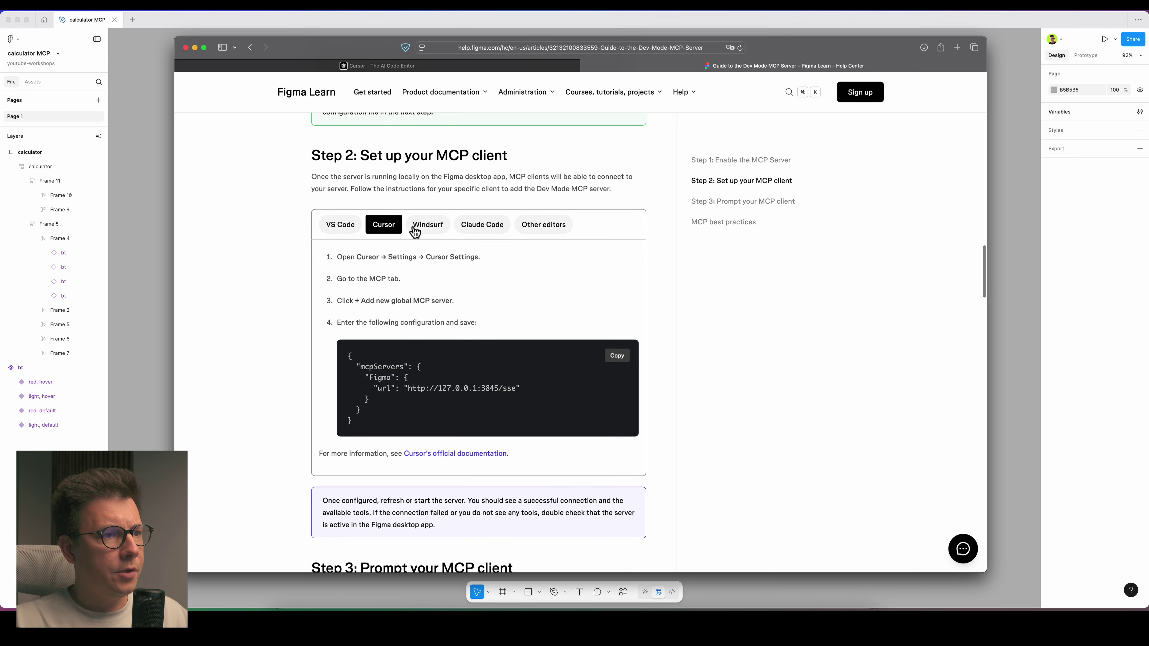
{"action": "scroll", "coordinate": [440, 396], "scroll_direction": "down", "scroll_amount": 1}
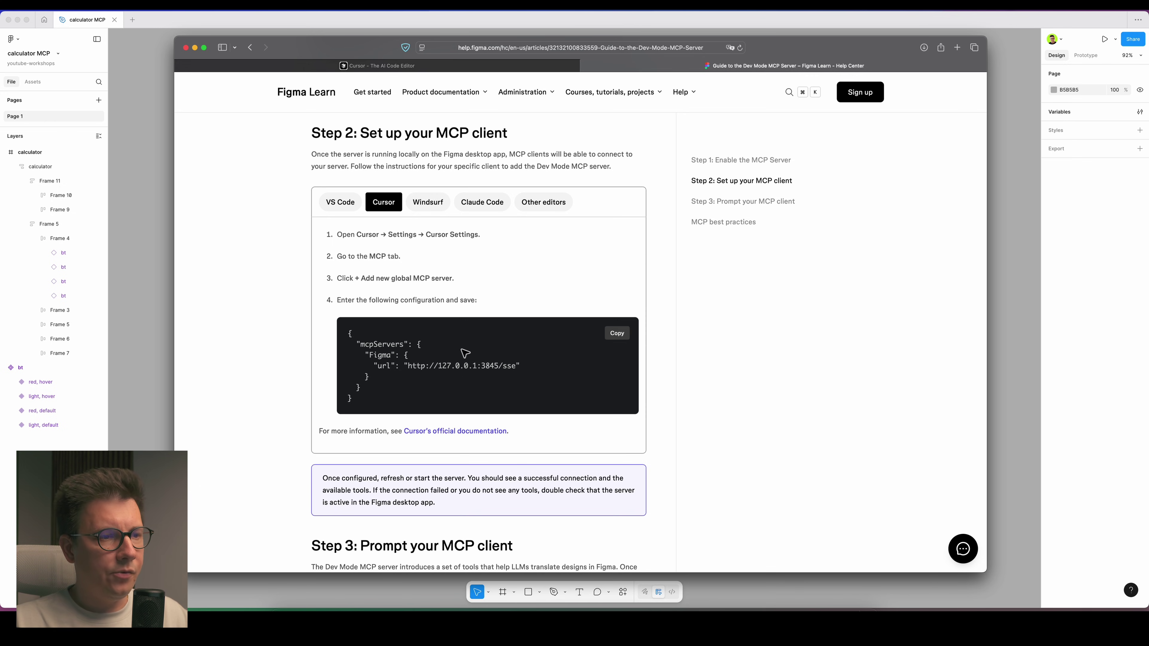
{"action": "left_click", "coordinate": [618, 335]}
{"action": "left_click", "coordinate": [408, 67]}
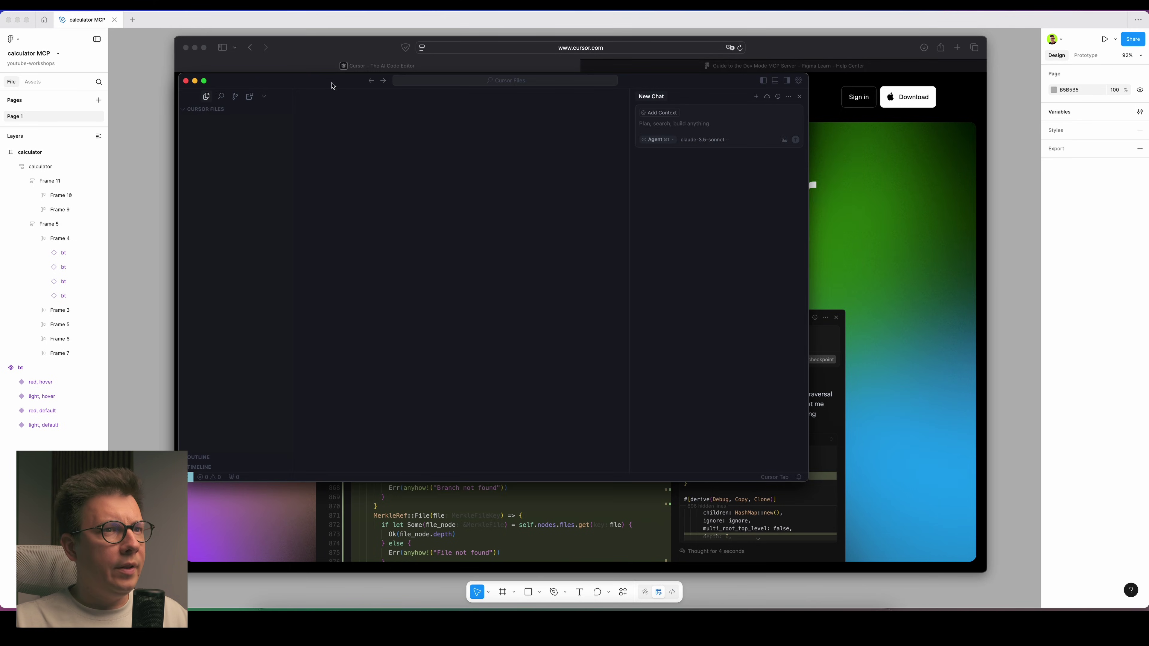
Open Cursor's Tools & Integrations settings and the mcp.json configuration file.
{"action": "left_click_drag", "start_coordinate": [335, 85], "coordinate": [320, 123]}
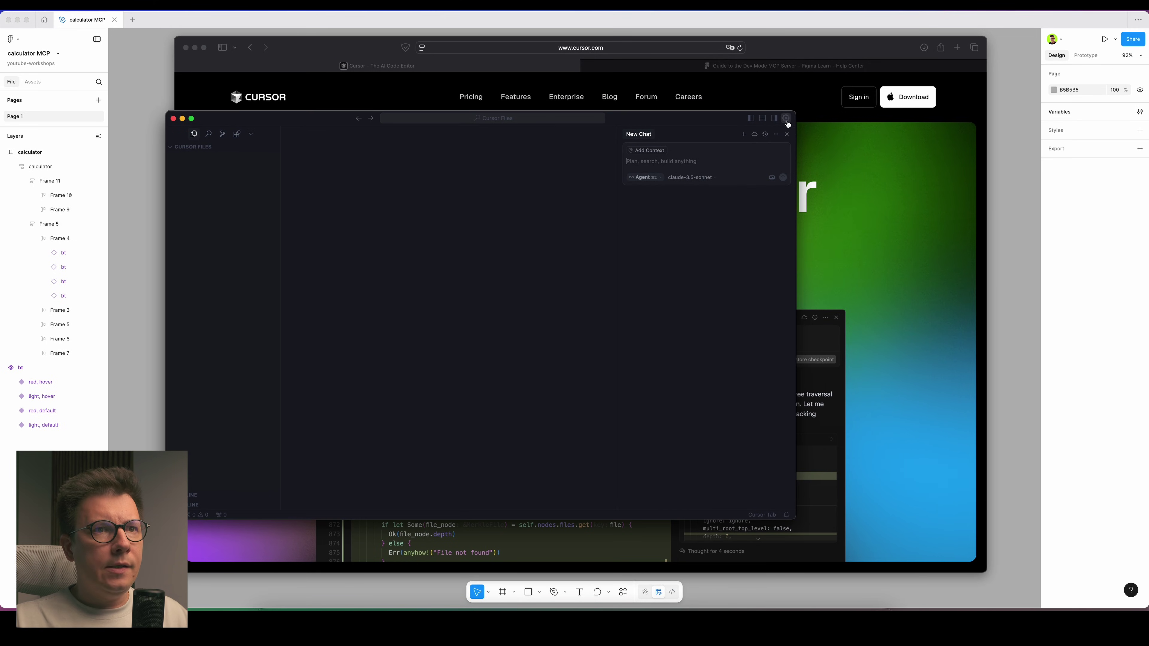
{"action": "left_click", "coordinate": [787, 120]}
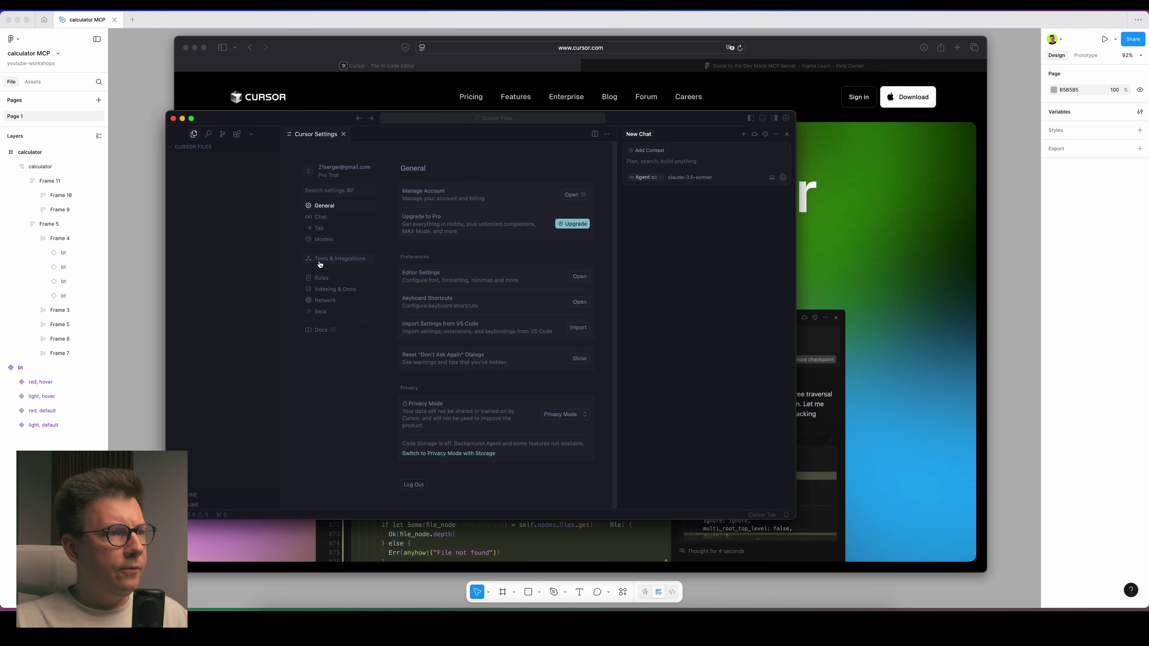
{"action": "left_click", "coordinate": [338, 260]}
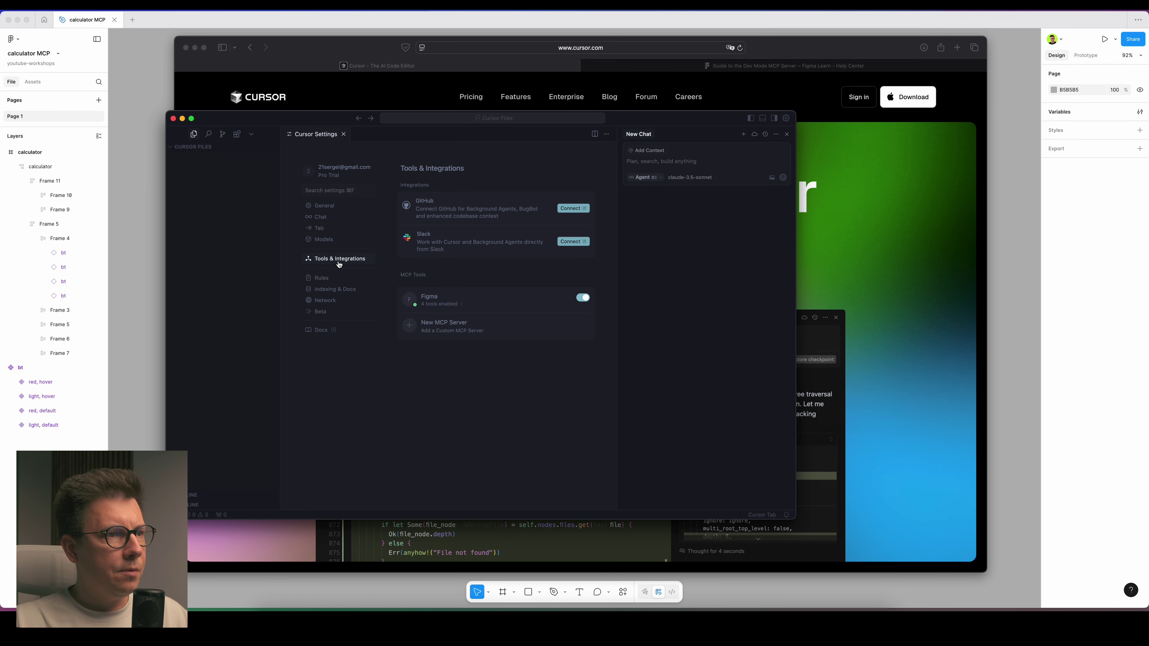
{"action": "left_click", "coordinate": [412, 327]}
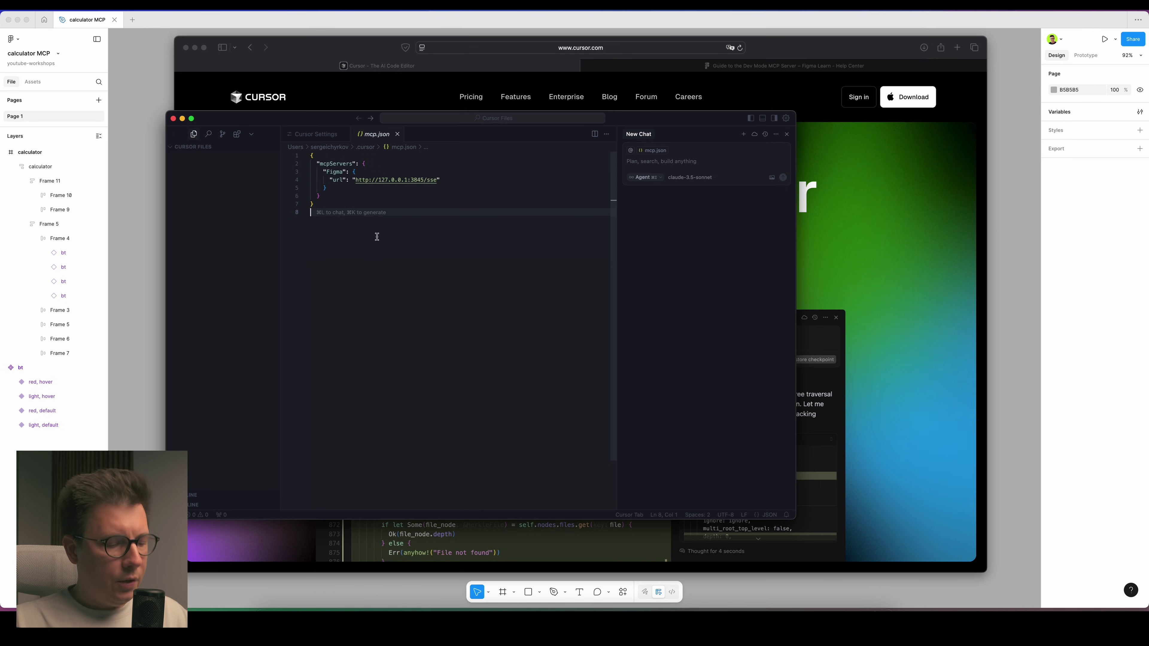
Clear mcp.json and recopy the Figma MCP config snippet from the guide.
{"action": "key", "text": "super+a"}
{"action": "key", "text": "super+v"}
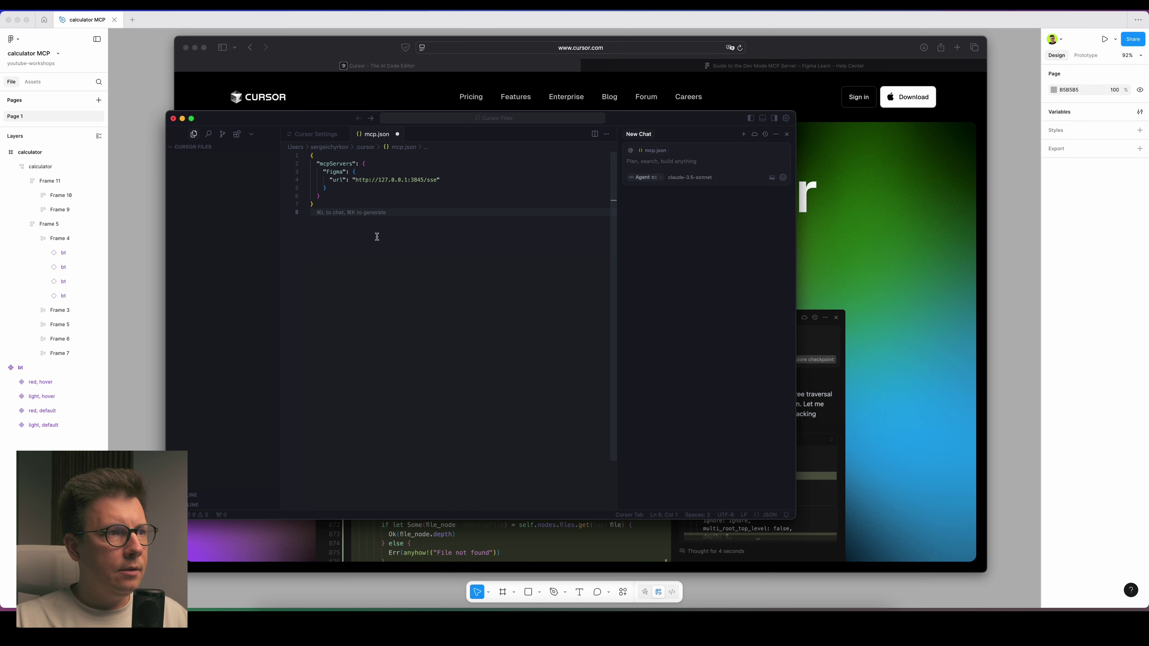
{"action": "key", "text": "super+a"}
{"action": "key", "text": "BackSpace"}
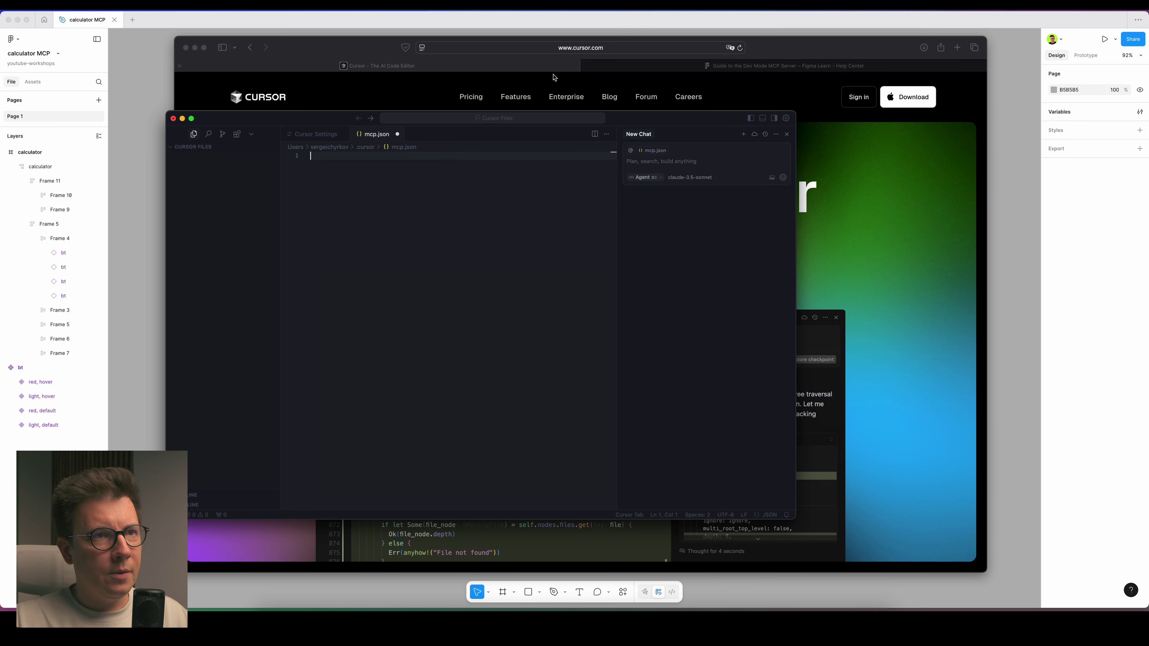
{"action": "left_click", "coordinate": [708, 68]}
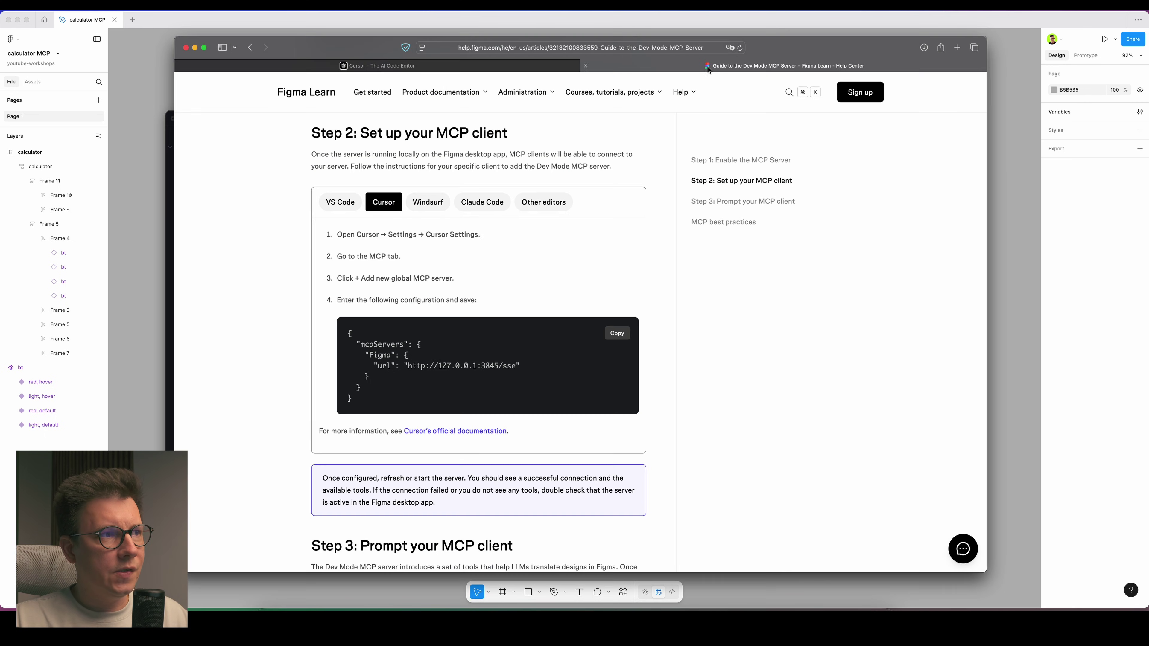
{"action": "left_click", "coordinate": [617, 334]}
Paste the config into mcp.json, save it, and expand the Figma server's tool list.
{"action": "left_click", "coordinate": [818, 602]}
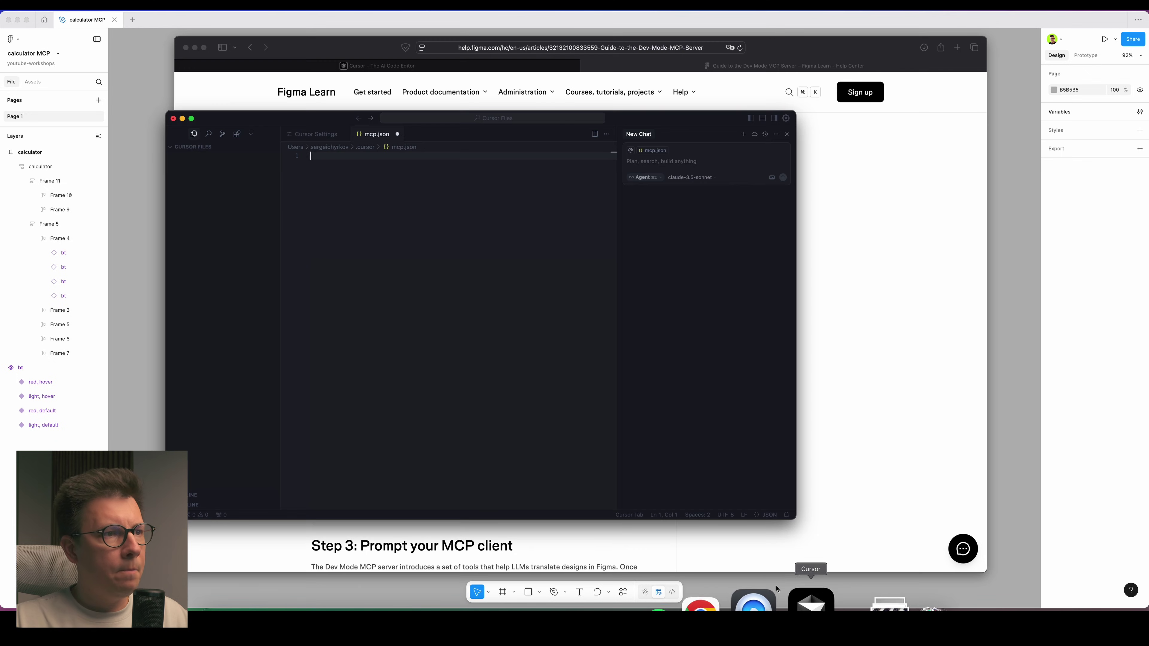
{"action": "key", "text": "super+v"}
{"action": "key", "text": "super+s"}
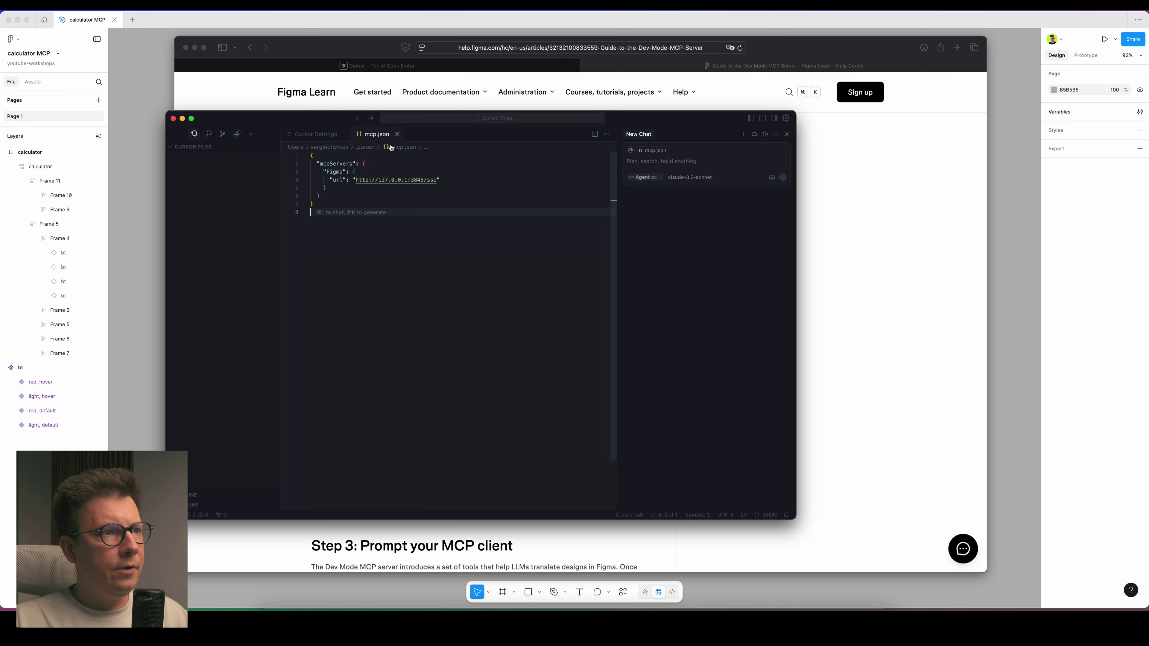
{"action": "left_click", "coordinate": [397, 134]}
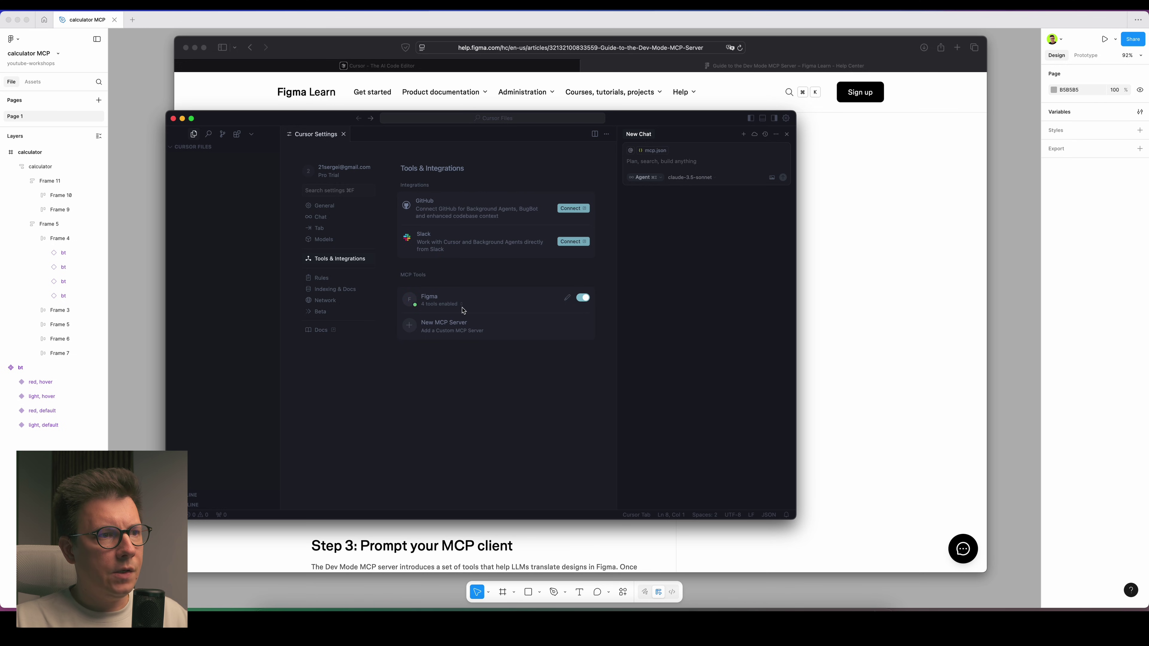
{"action": "left_click", "coordinate": [462, 305]}
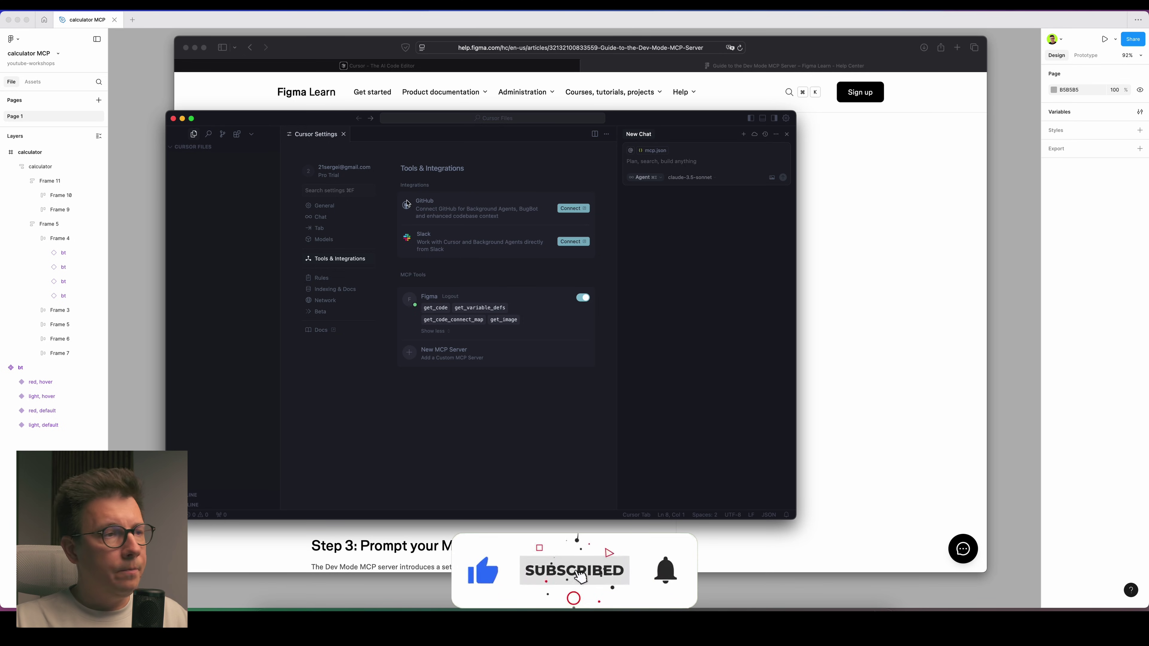
Close Cursor settings, open the Cursor Files folder in Finder, and minimise the Figma Learn browser.
{"action": "left_click", "coordinate": [343, 134]}
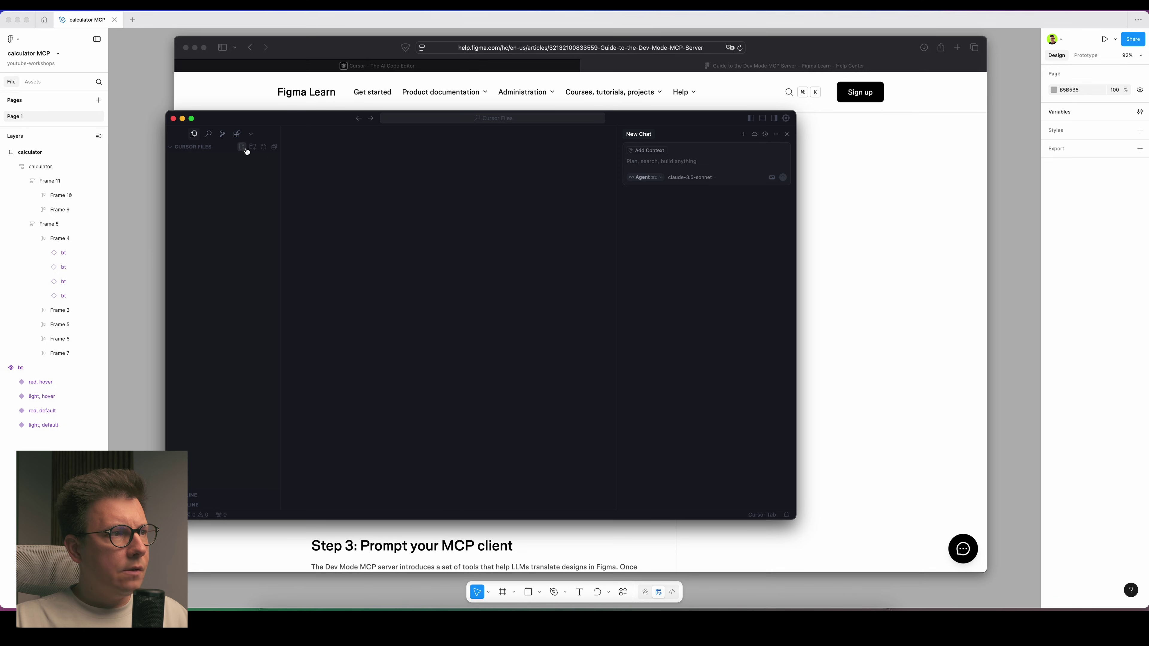
{"action": "left_click", "coordinate": [241, 147]}
{"action": "key", "text": "Escape"}
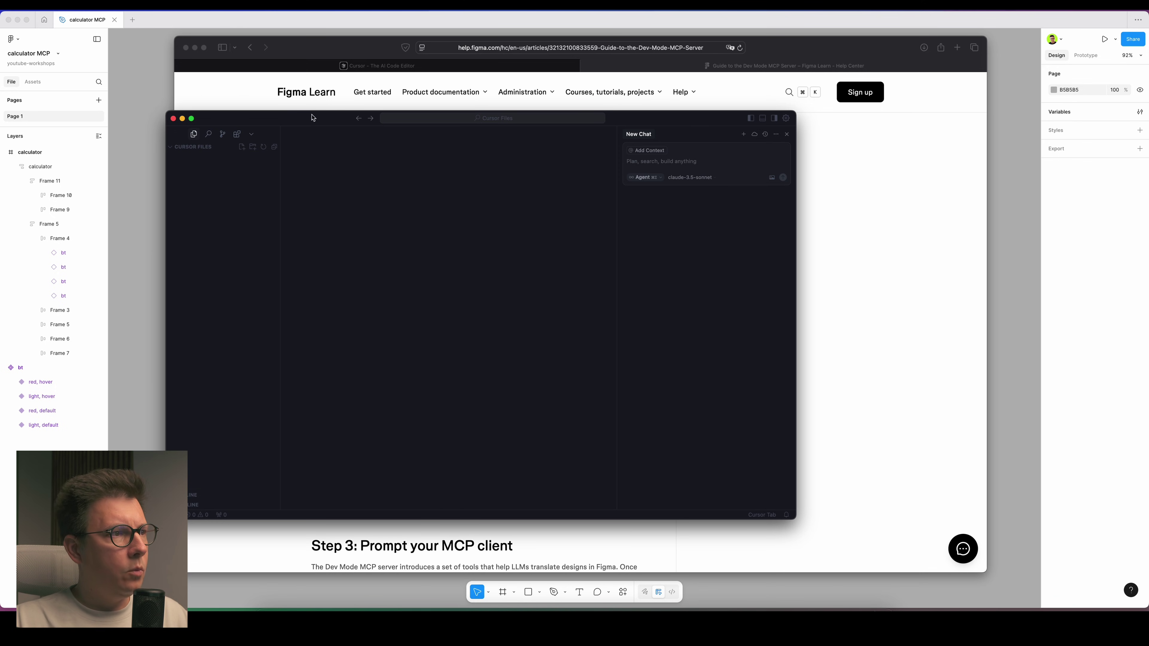
{"action": "left_click_drag", "start_coordinate": [312, 118], "coordinate": [447, 124]}
{"action": "left_click", "coordinate": [285, 602]}
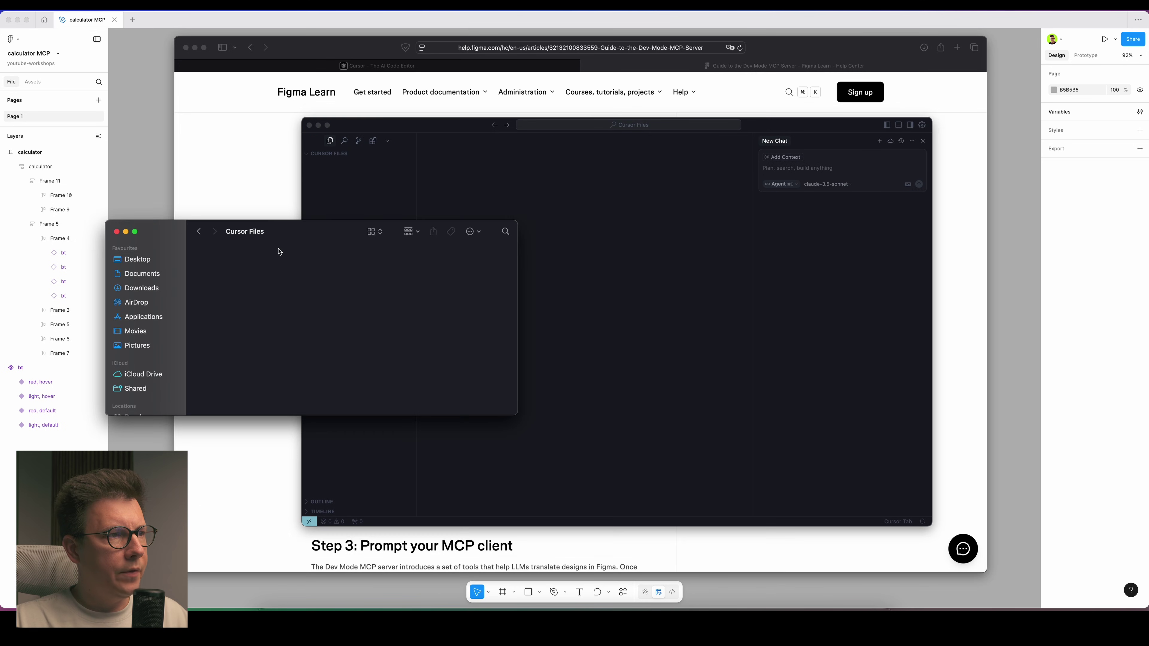
{"action": "left_click_drag", "start_coordinate": [305, 236], "coordinate": [243, 255]}
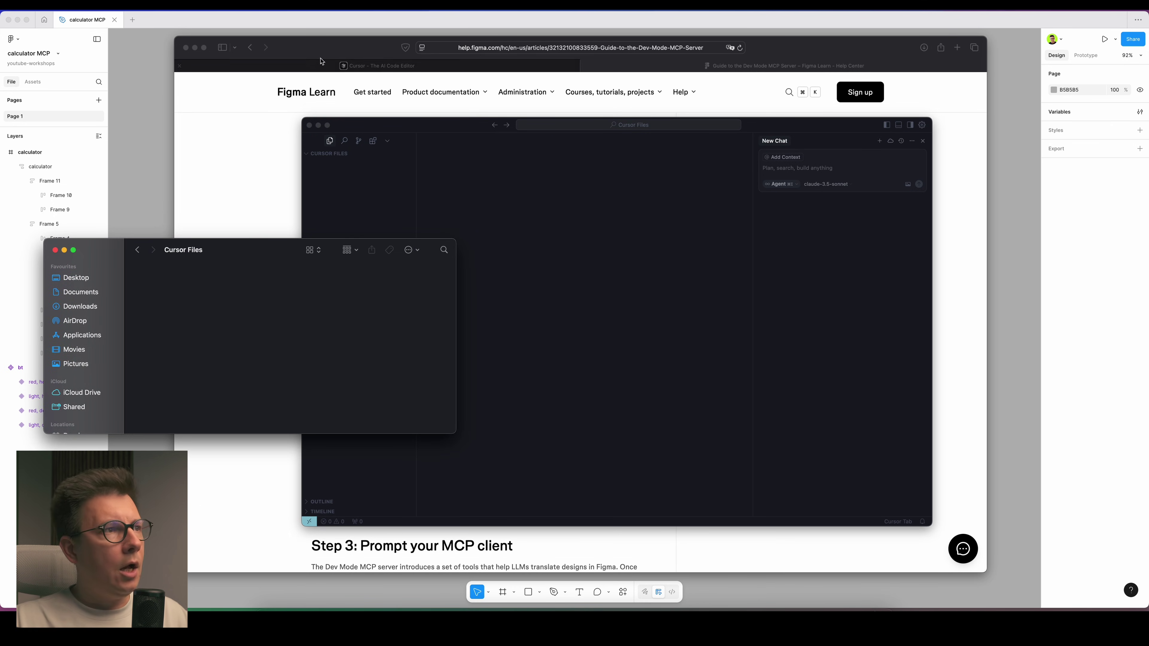
{"action": "left_click", "coordinate": [196, 48]}
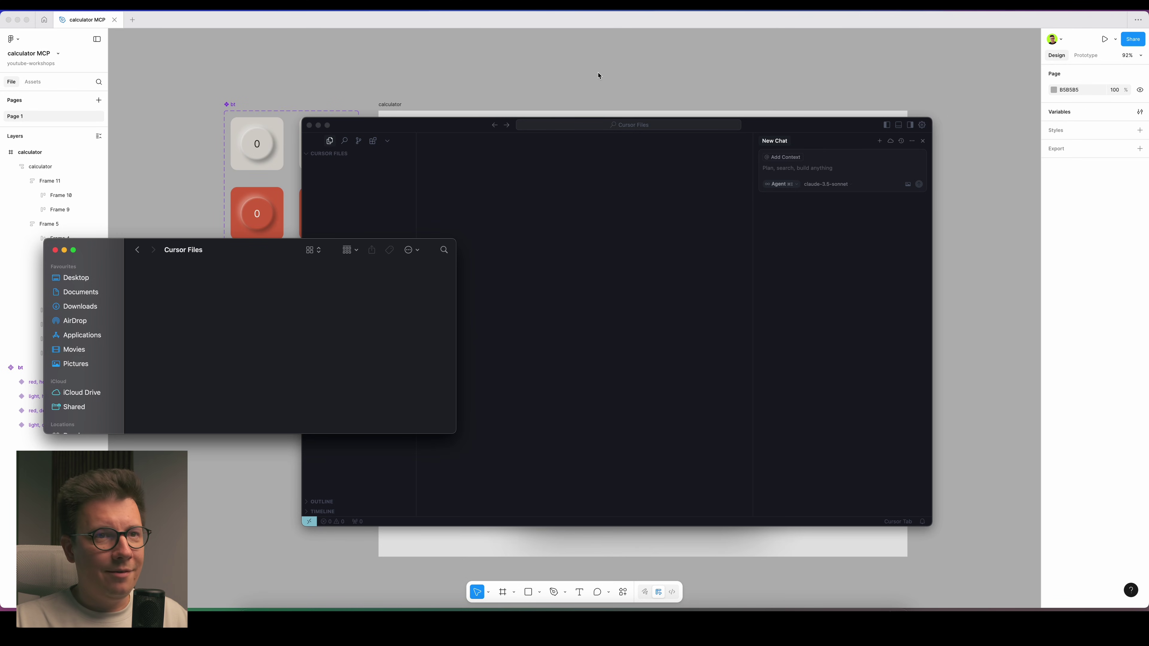
Select the outer 1280×1080 calculator frame in Figma, then switch to Cursor's chat window.
{"action": "left_click", "coordinate": [604, 76]}
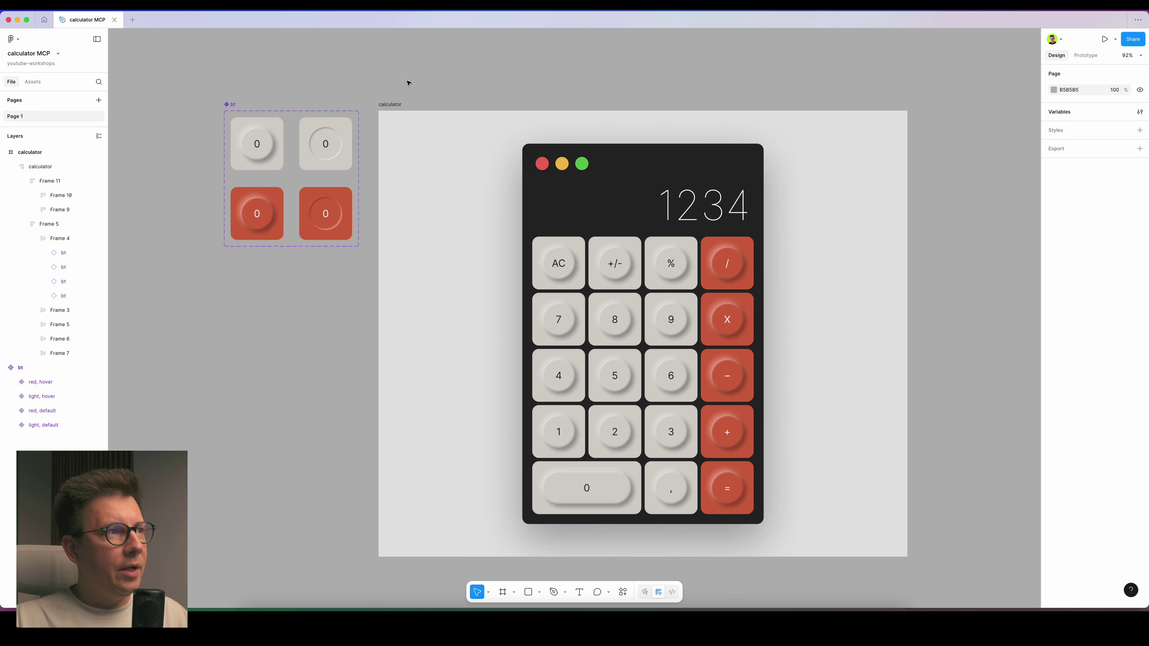
{"action": "left_click", "coordinate": [390, 104]}
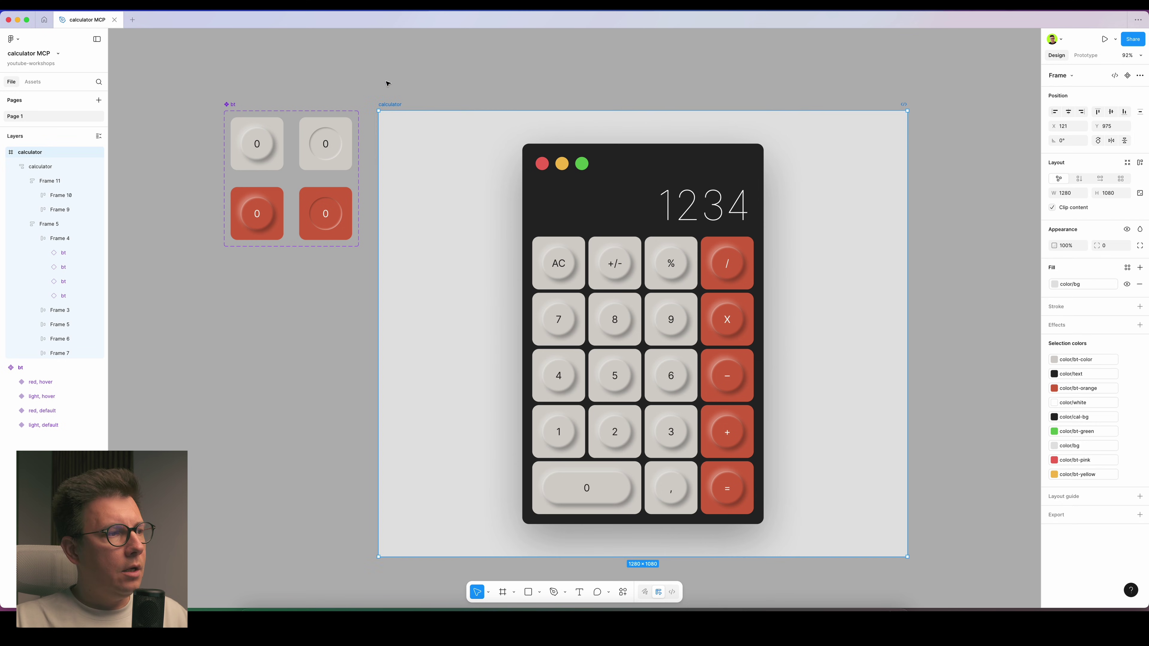
{"action": "left_click", "coordinate": [411, 77]}
{"action": "left_click", "coordinate": [388, 104]}
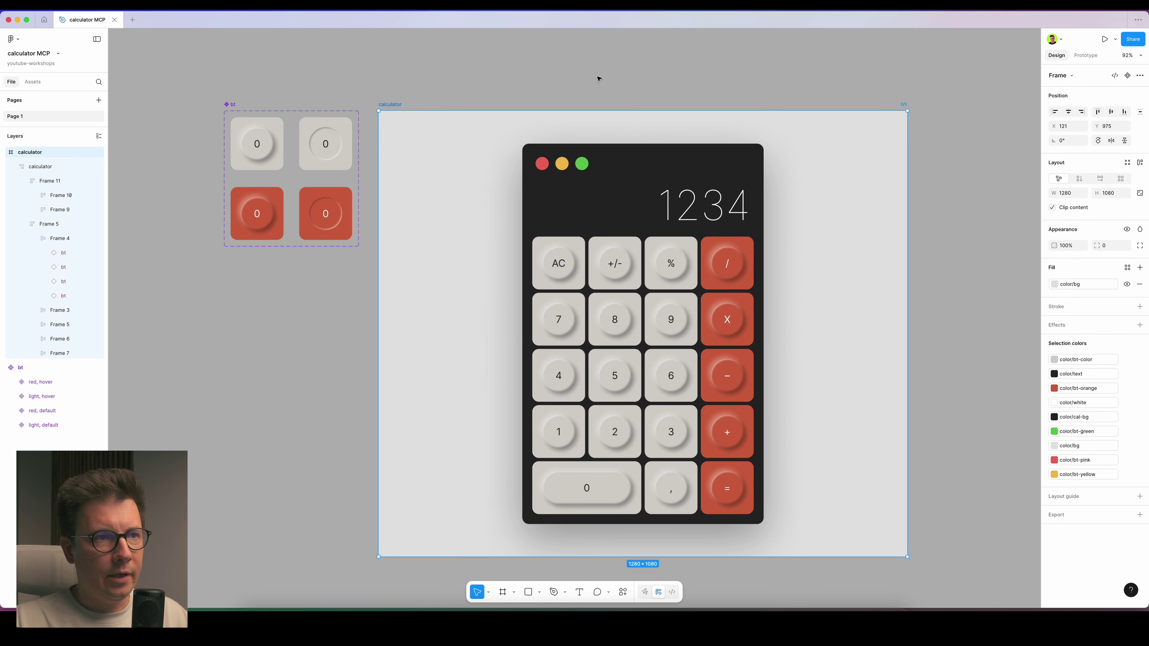
{"action": "left_click", "coordinate": [419, 85]}
{"action": "left_click", "coordinate": [388, 104]}
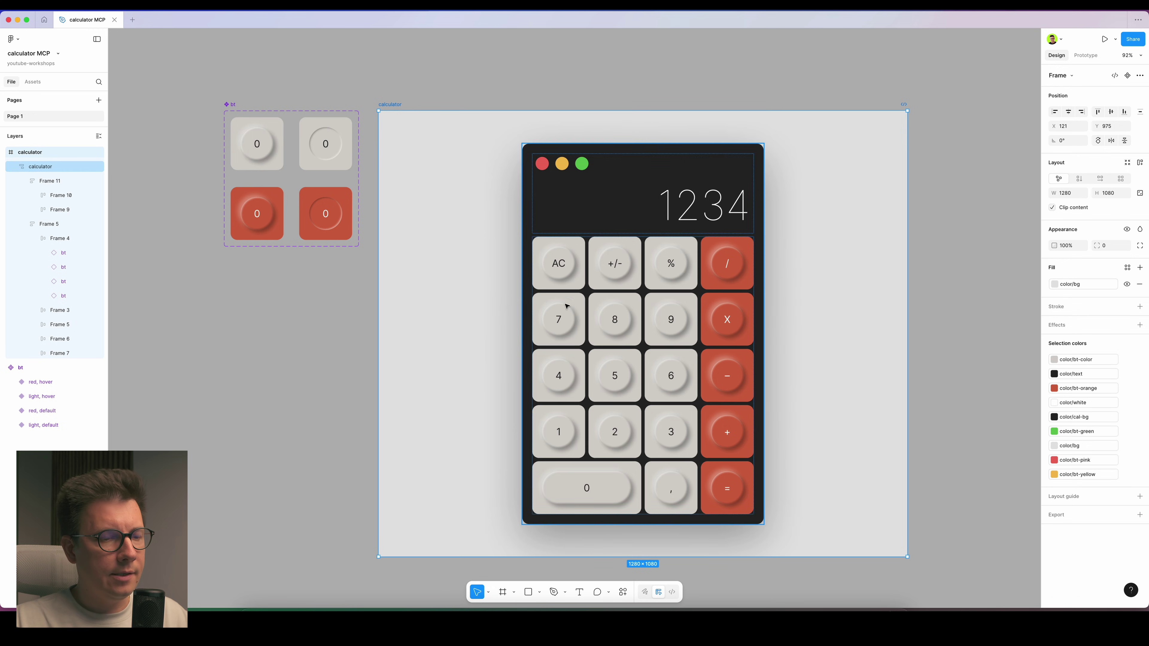
{"action": "left_click", "coordinate": [788, 601]}
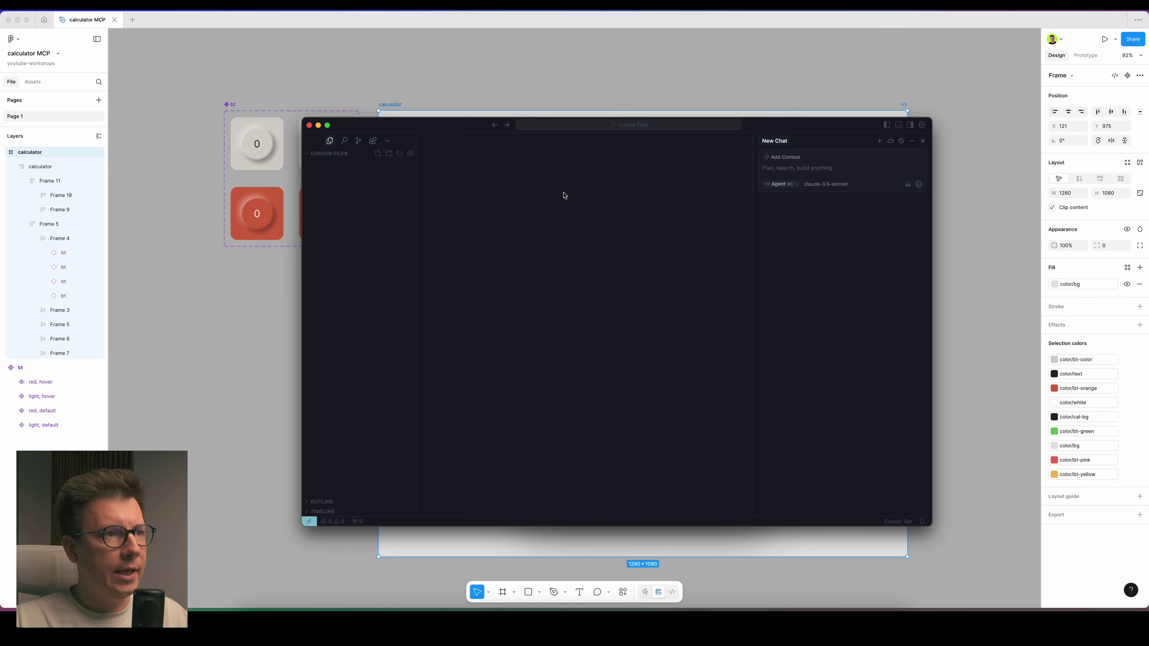
Paste the HTML and Tailwind CSS calculator prompt into a new Cursor chat, then return to Figma.
{"action": "left_click", "coordinate": [807, 168]}
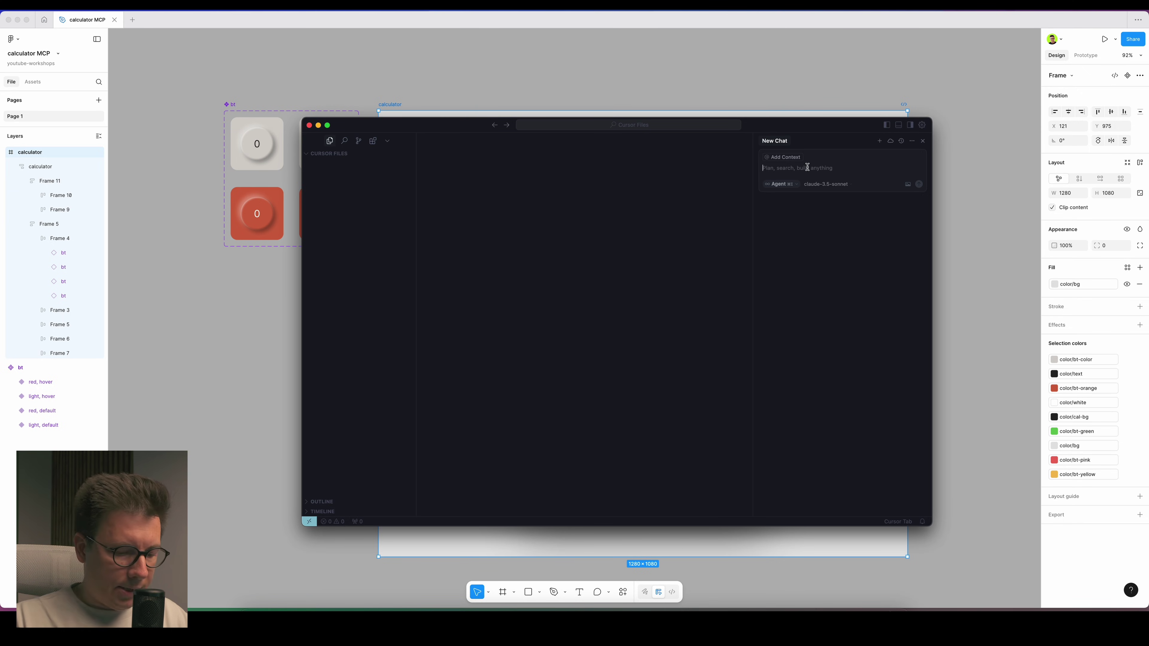
{"action": "type", "text": "create a calculator layout using HTML and Tailwind CSS, use the design from my Figma file. Make it interactive. Use variables exactly like in my figma file."}
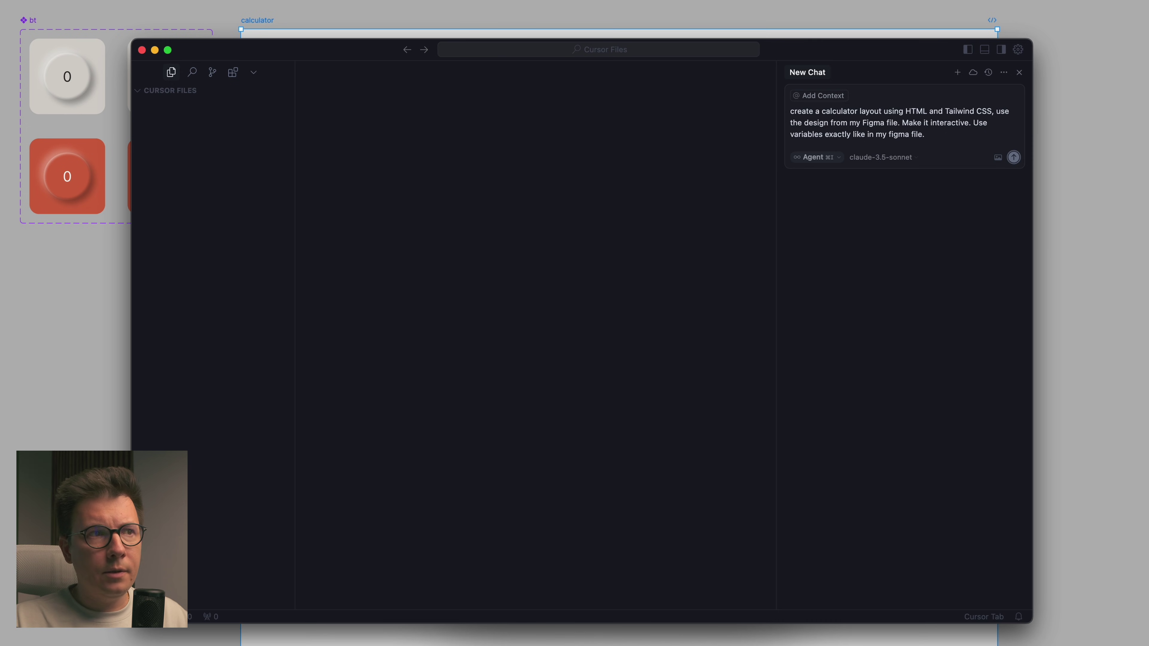
{"action": "key", "text": "super+Tab"}
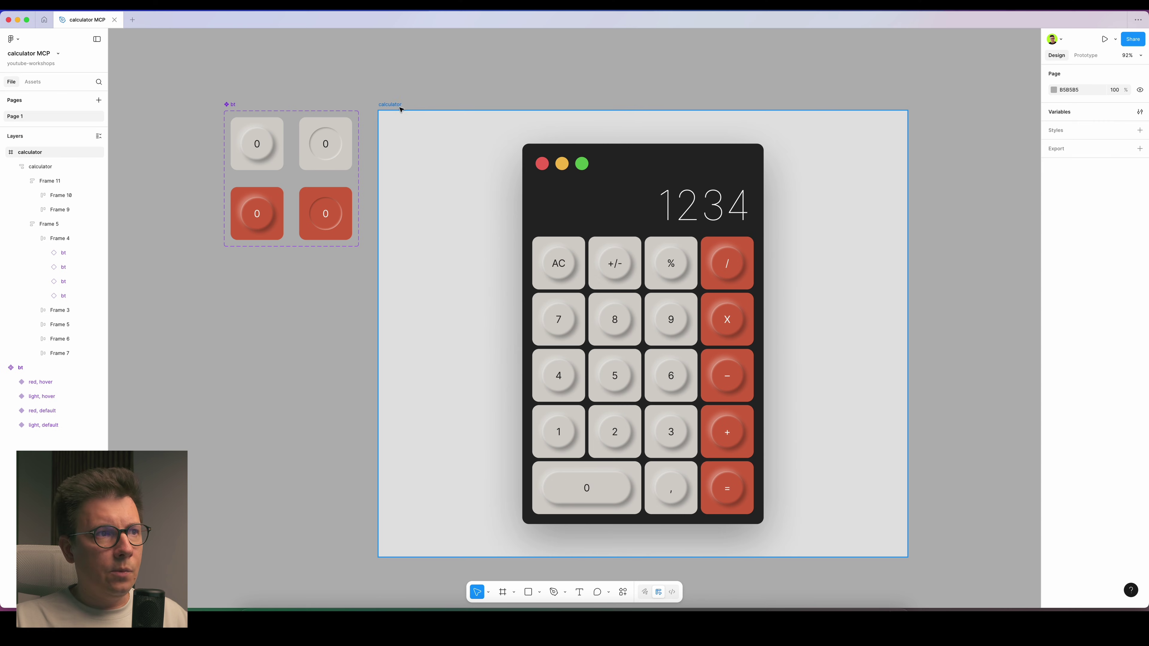
Confirm in the calculator frame's Share settings that anyone can view the file, then close them.
{"action": "left_click", "coordinate": [397, 103]}
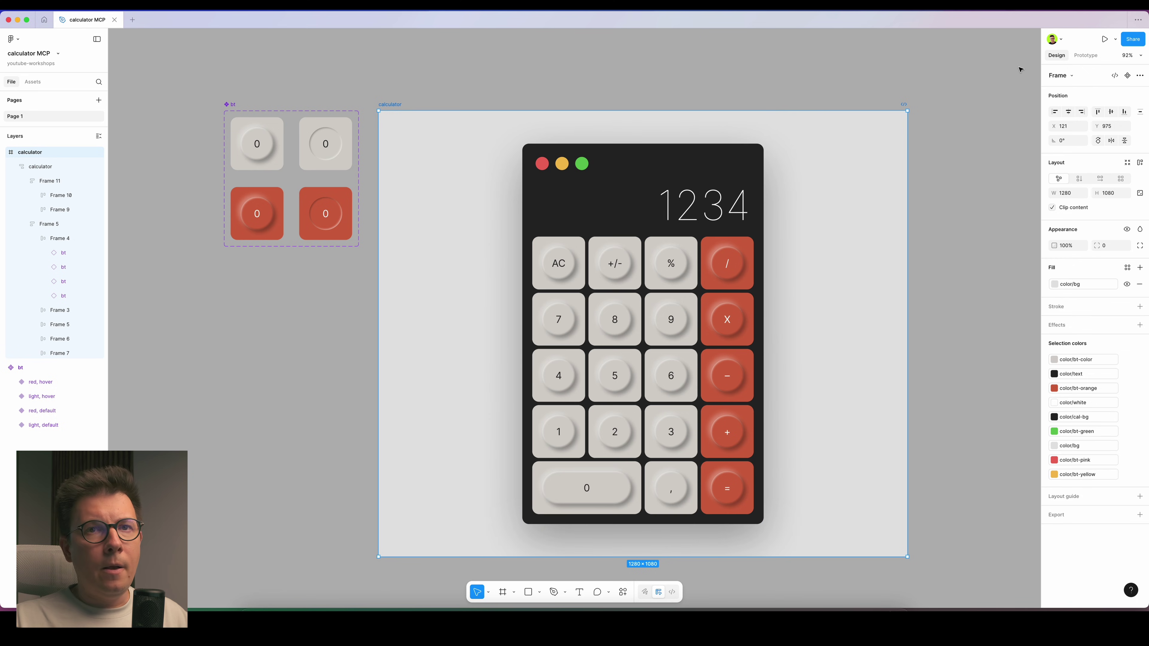
{"action": "left_click", "coordinate": [1132, 40]}
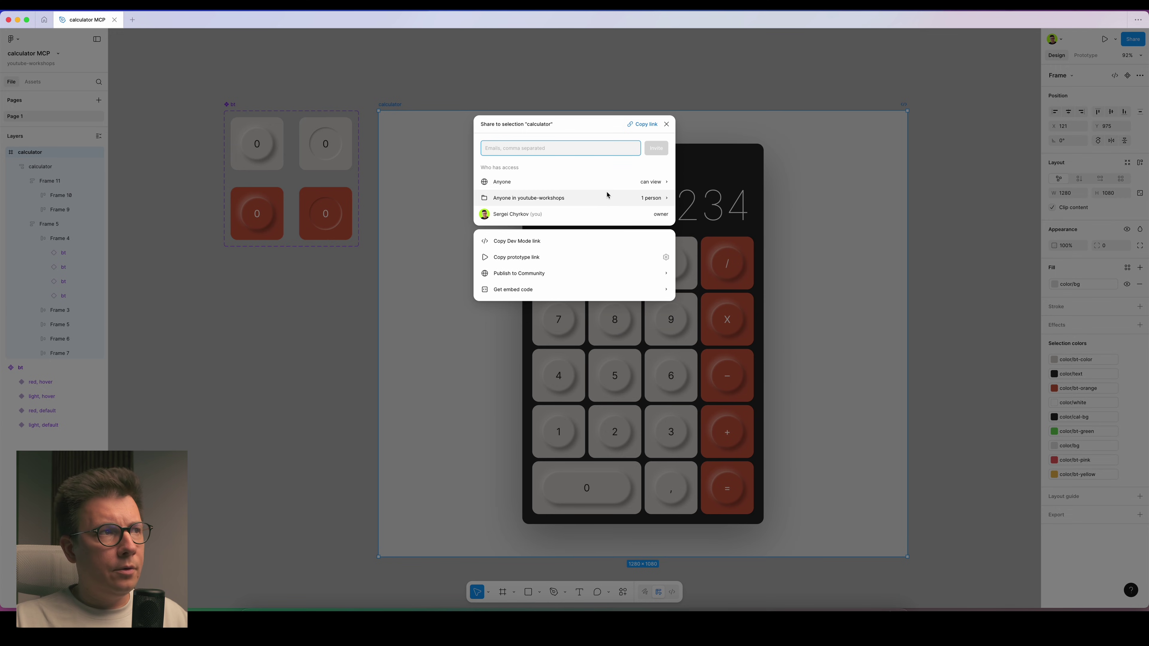
{"action": "left_click", "coordinate": [655, 183]}
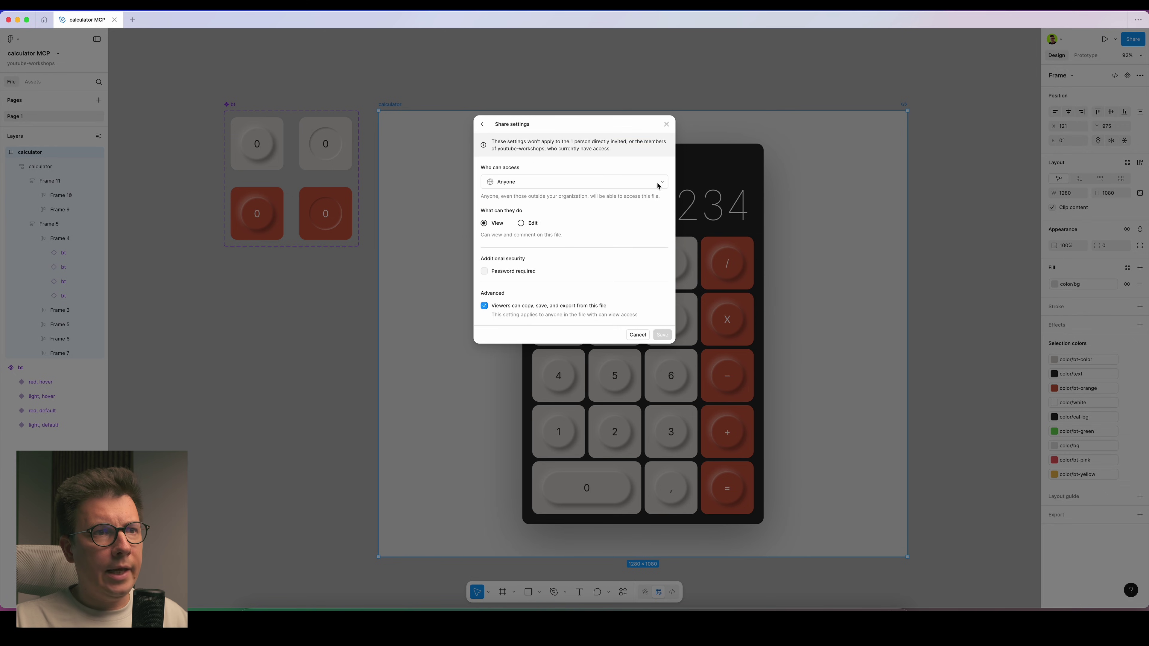
{"action": "left_click", "coordinate": [484, 125]}
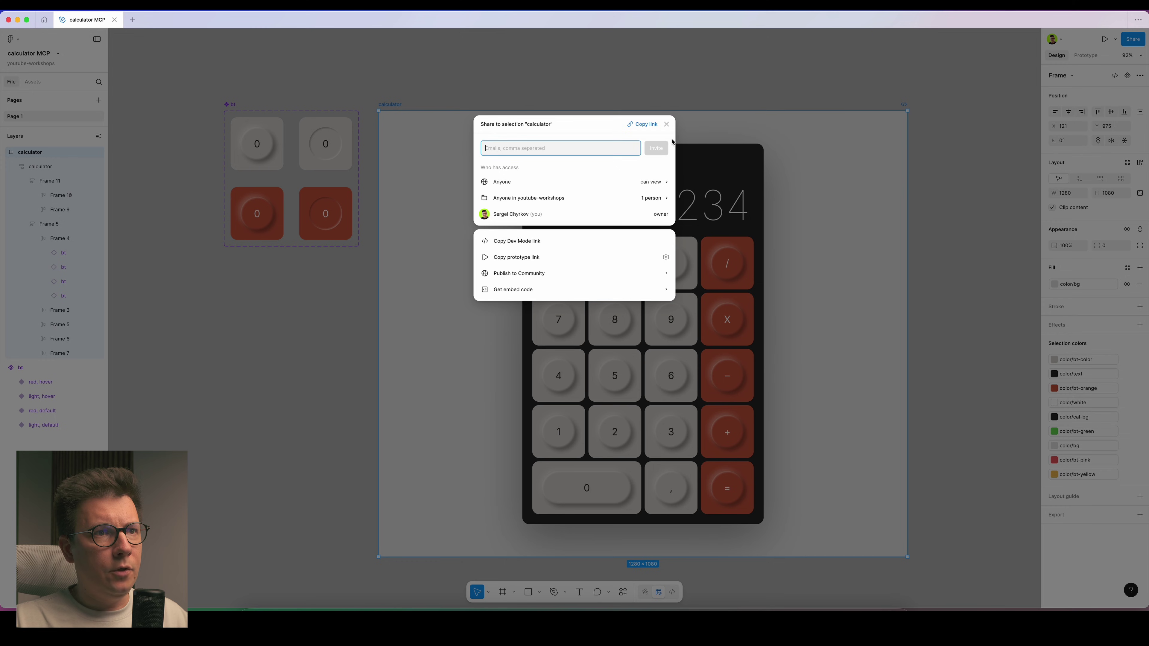
{"action": "left_click", "coordinate": [667, 125]}
{"action": "left_click", "coordinate": [386, 101]}
{"action": "left_click", "coordinate": [384, 107]}
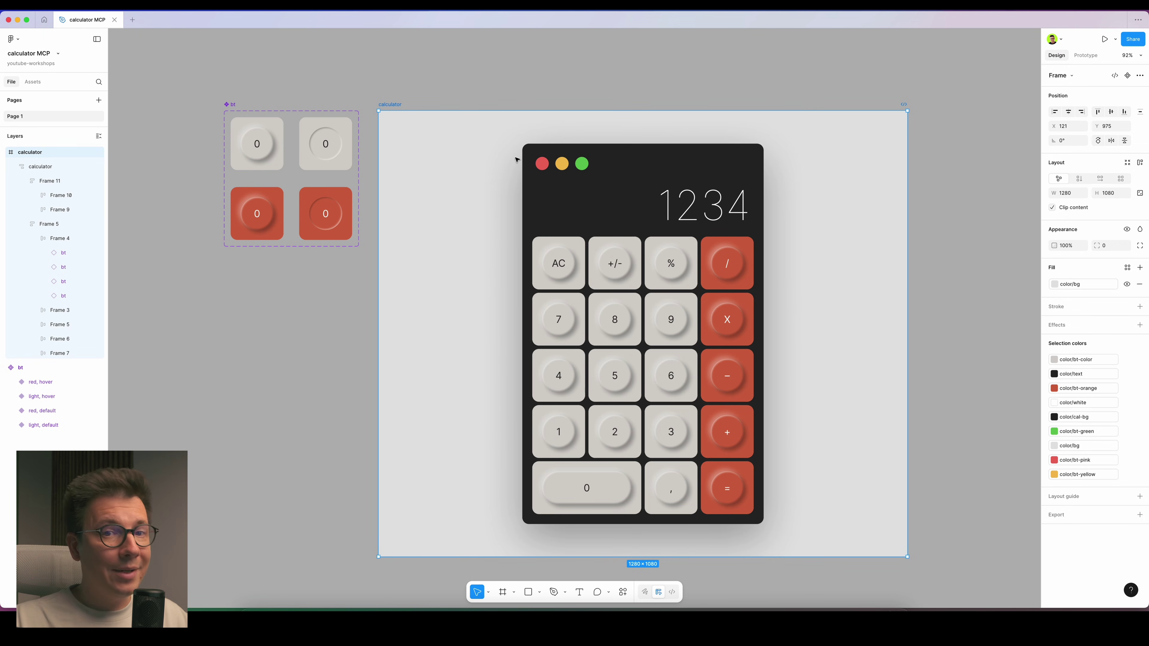
Send the calculator prompt in Cursor's Agent chat and approve the Figma get_code call.
{"action": "left_click", "coordinate": [776, 602]}
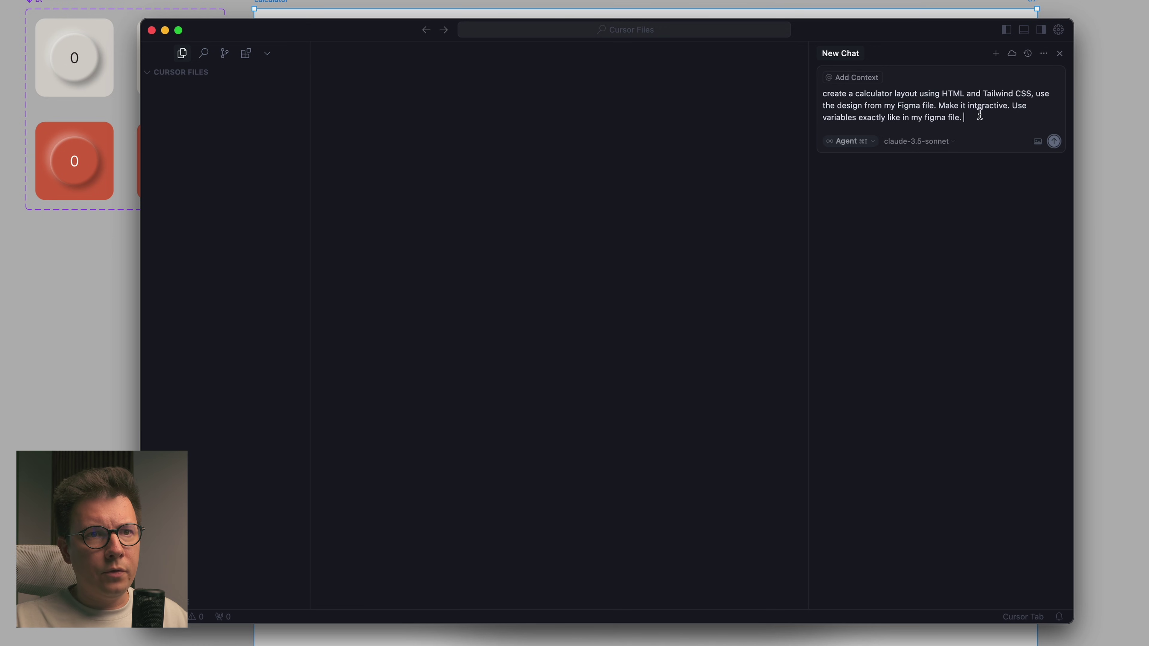
{"action": "left_click", "coordinate": [858, 143]}
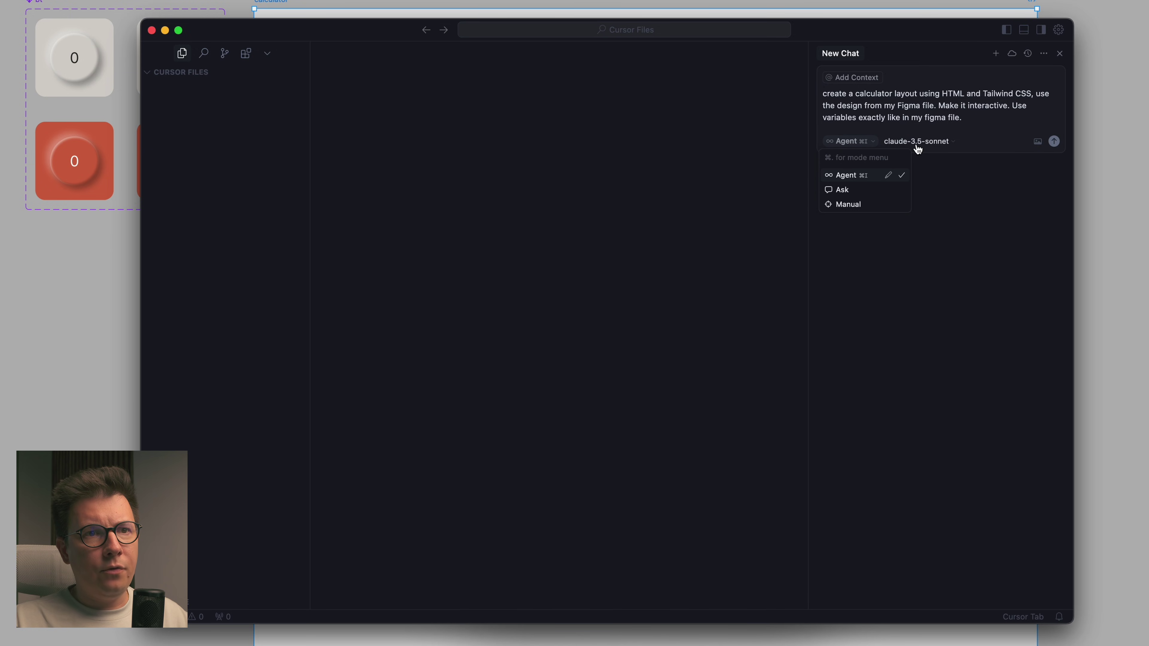
{"action": "left_click", "coordinate": [978, 121]}
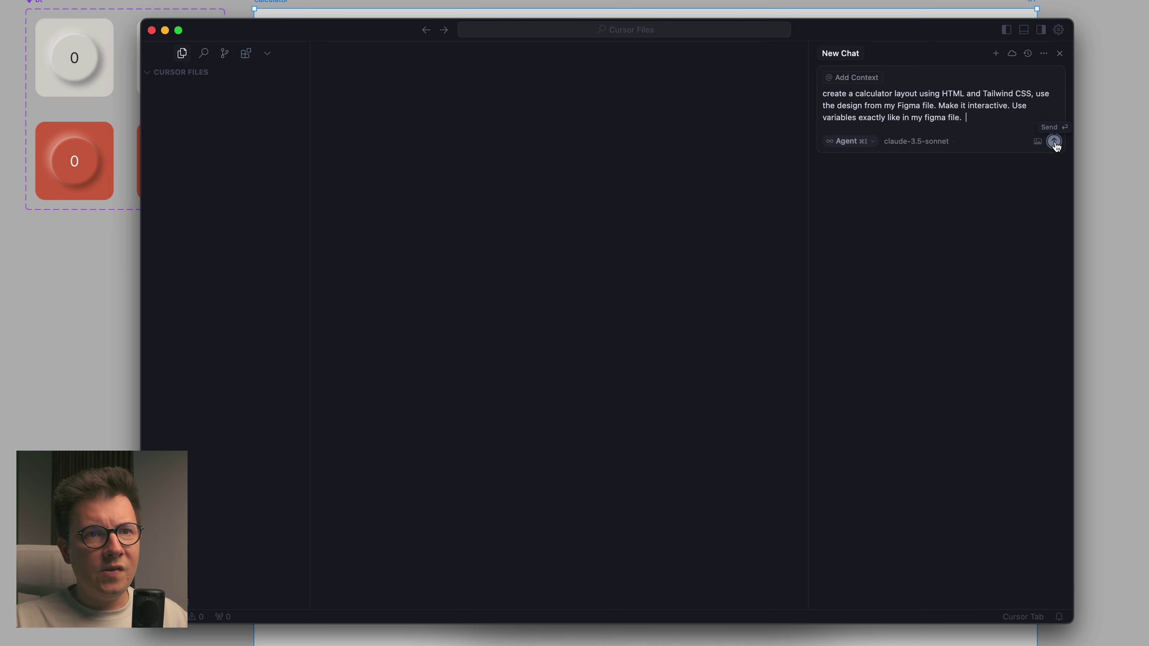
{"action": "left_click", "coordinate": [1054, 143]}
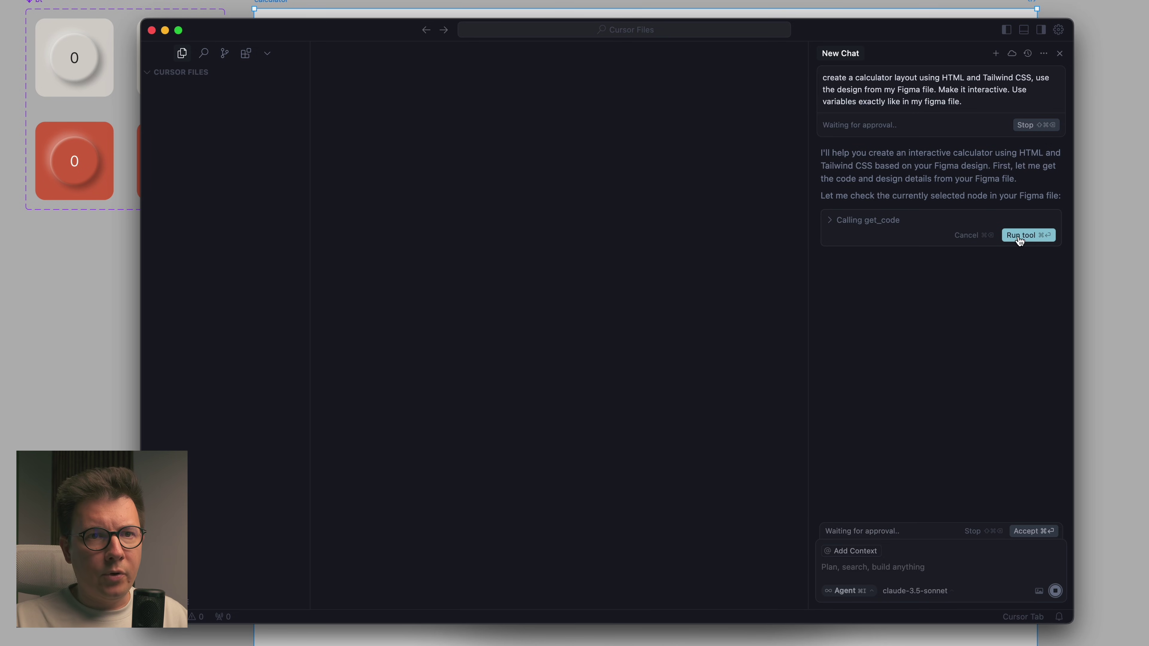
{"action": "left_click", "coordinate": [1034, 242]}
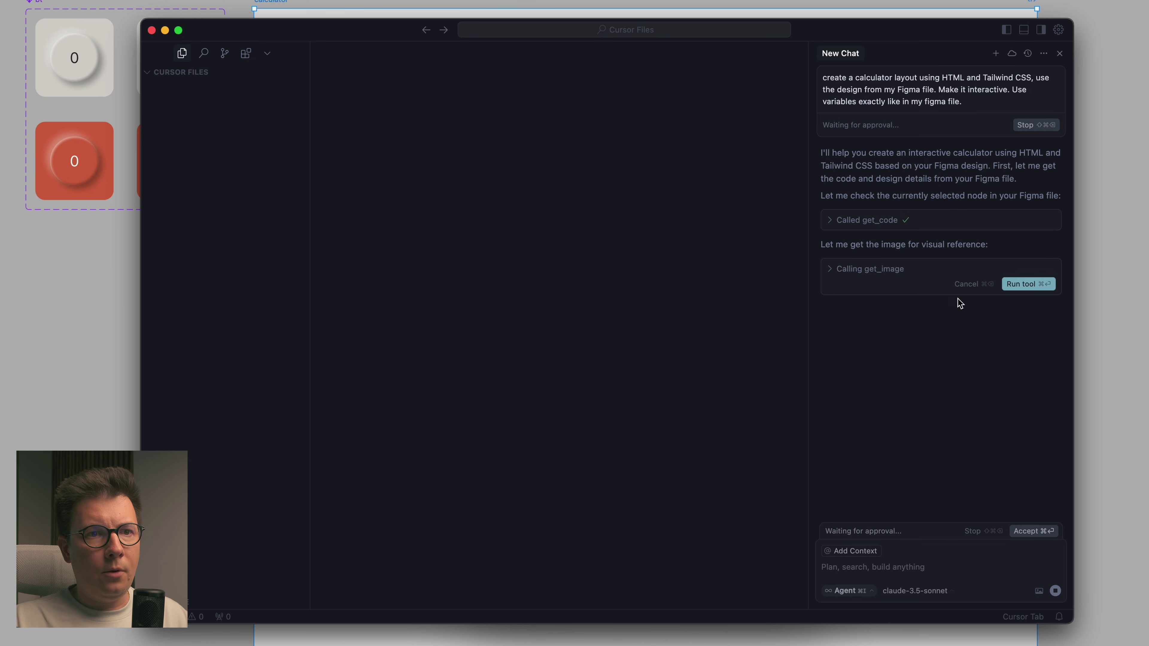
Approve the get_image call so the agent fetches the design and writes index.html.
{"action": "left_click", "coordinate": [1034, 285]}
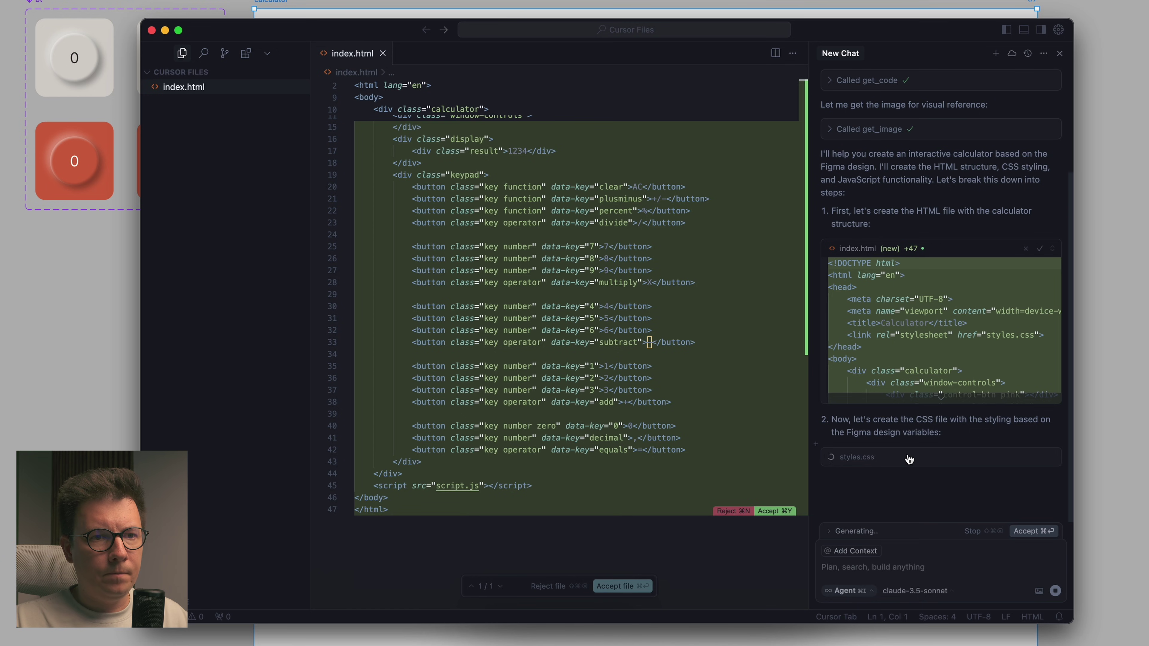
Check the Cursor Files folder in Finder, then read the agent's summary of the three generated files.
{"action": "left_click", "coordinate": [255, 599]}
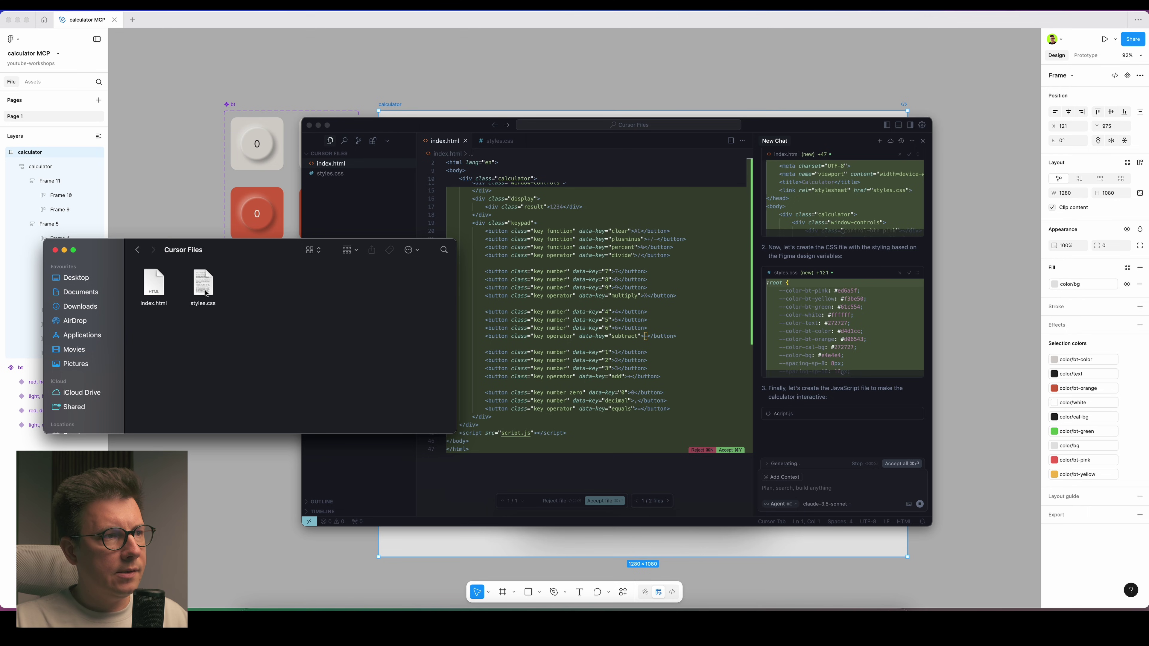
{"action": "left_click", "coordinate": [439, 130]}
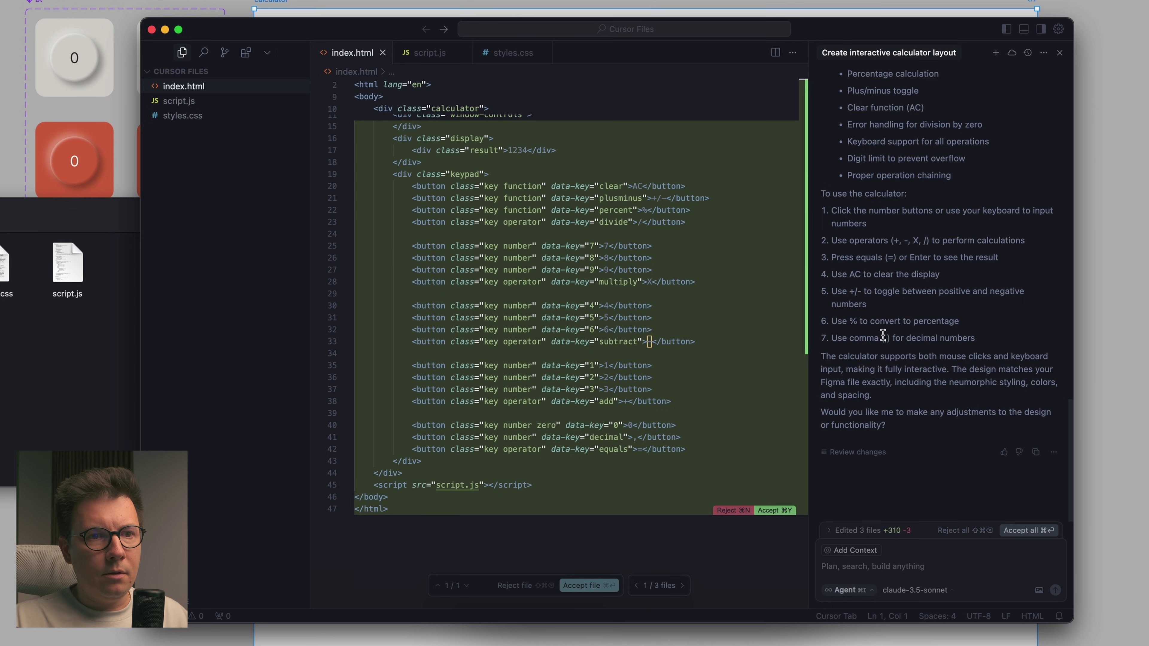
{"action": "scroll", "coordinate": [909, 244], "scroll_direction": "up", "scroll_amount": 10}
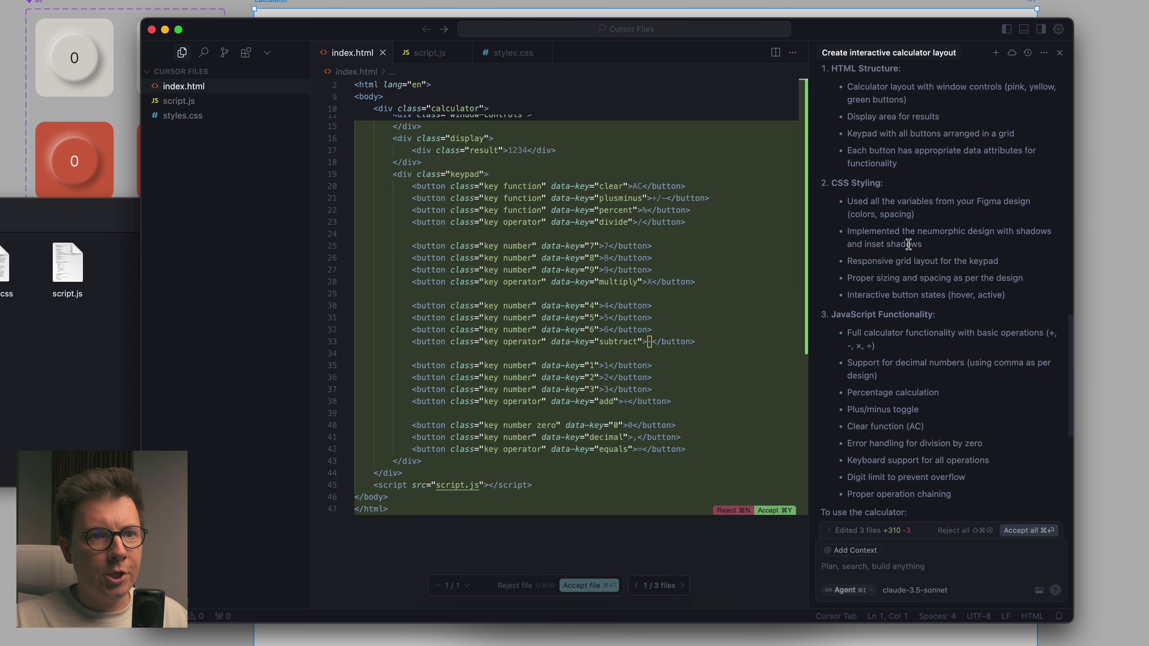
{"action": "scroll", "coordinate": [903, 365], "scroll_direction": "down", "scroll_amount": 10}
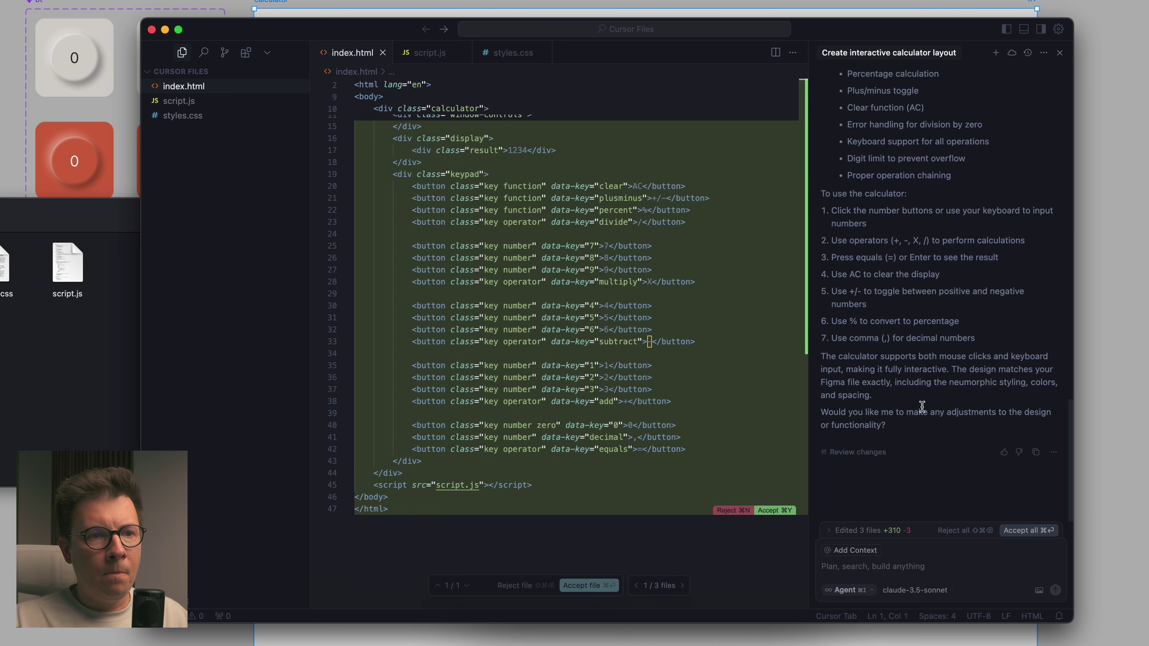
Accept all the agent's changes and open index.html from Finder in Safari for inspection.
{"action": "left_click", "coordinate": [1033, 532]}
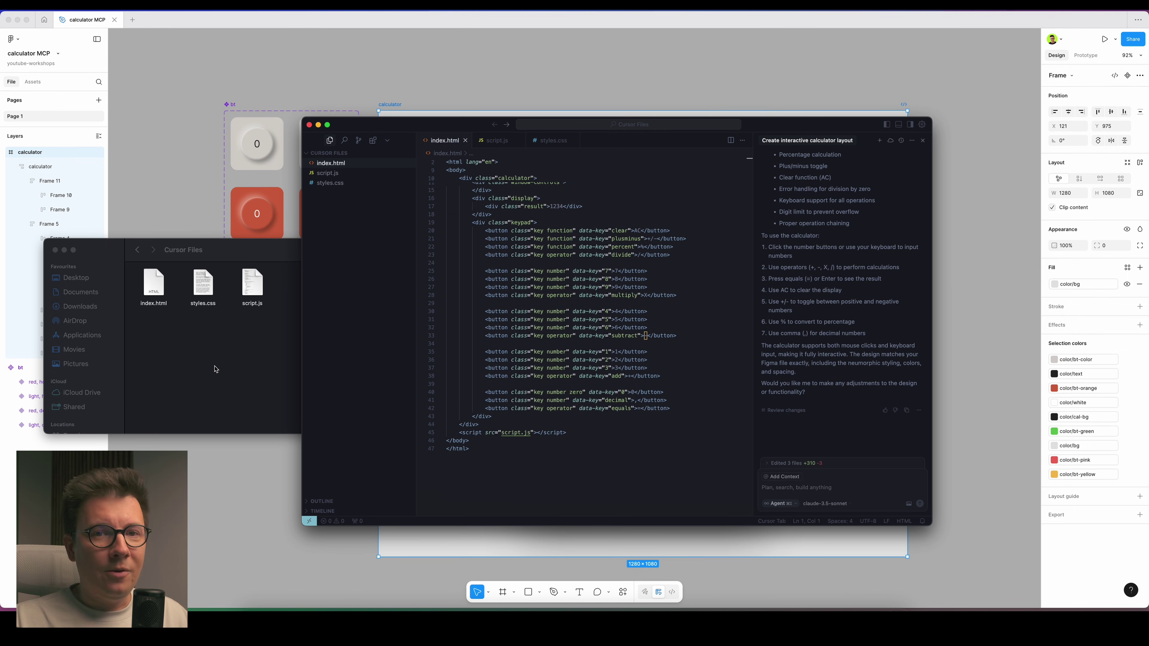
{"action": "left_click", "coordinate": [215, 369]}
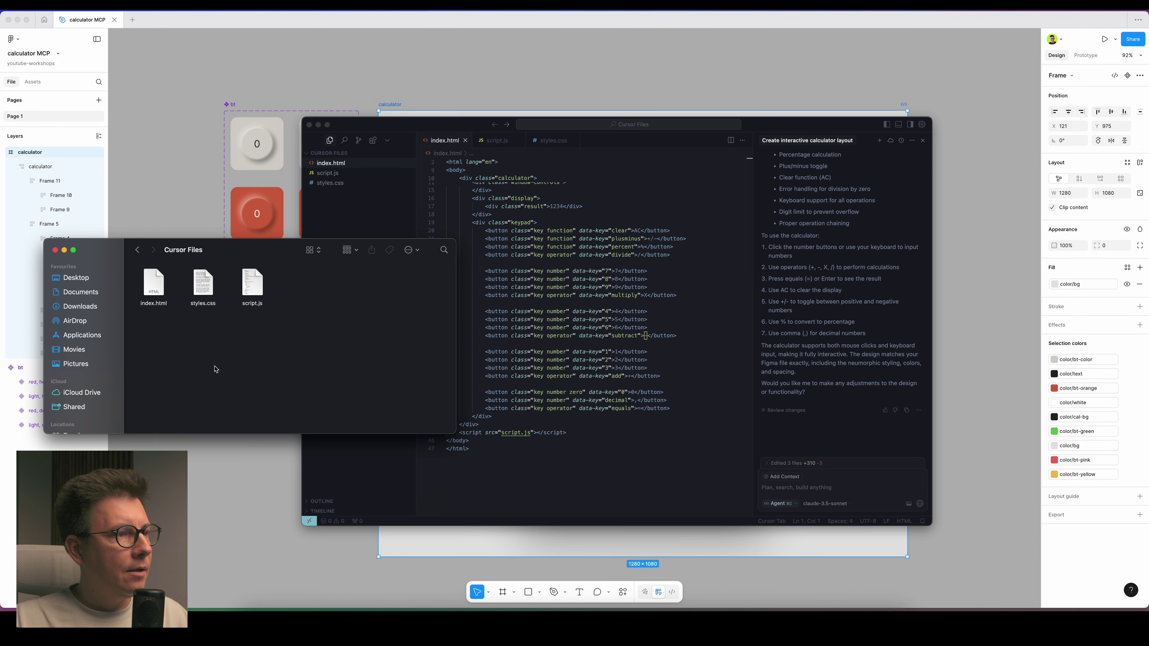
{"action": "double_click", "coordinate": [155, 291]}
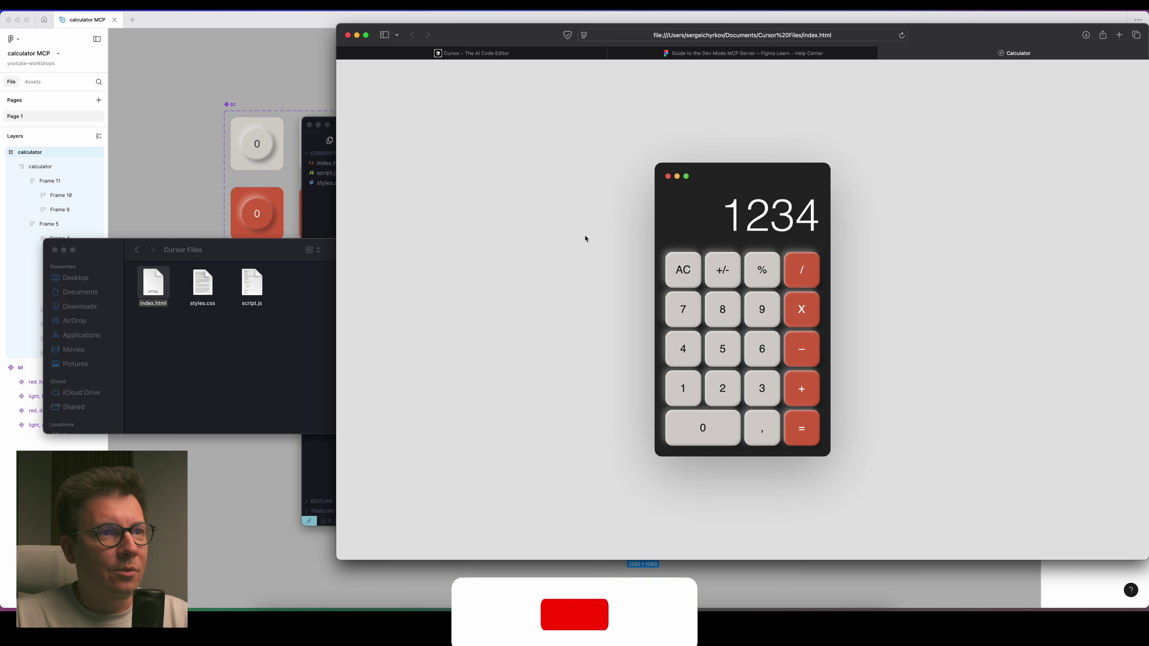
{"action": "right_click", "coordinate": [576, 208]}
{"action": "left_click", "coordinate": [602, 260]}
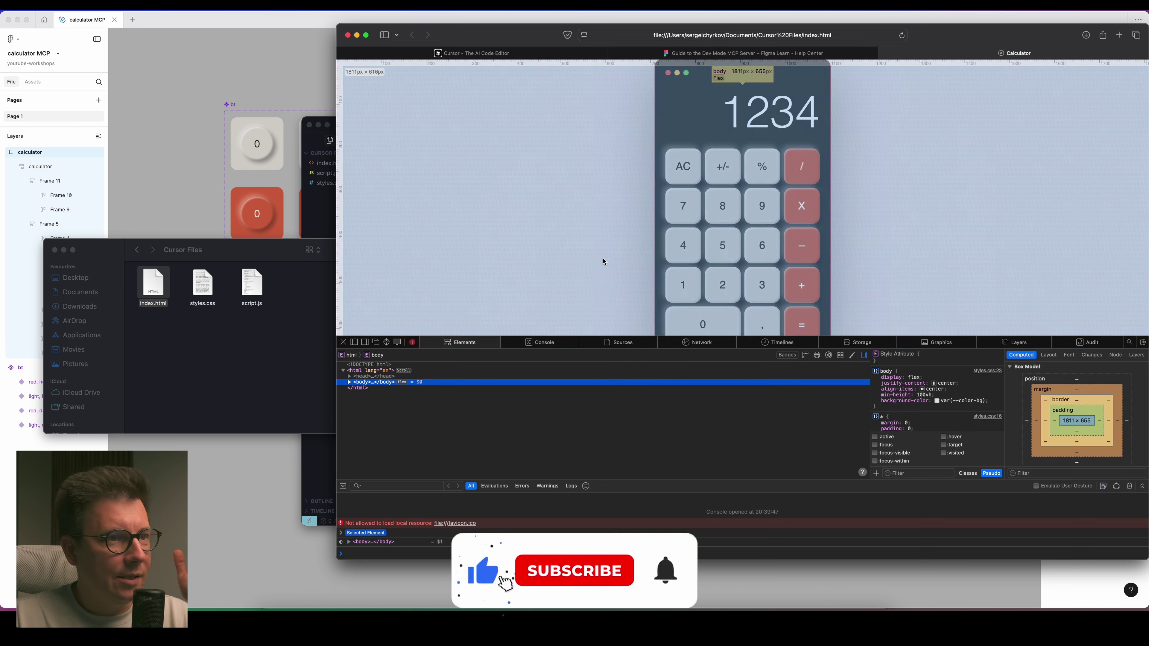
{"action": "left_click", "coordinate": [349, 382]}
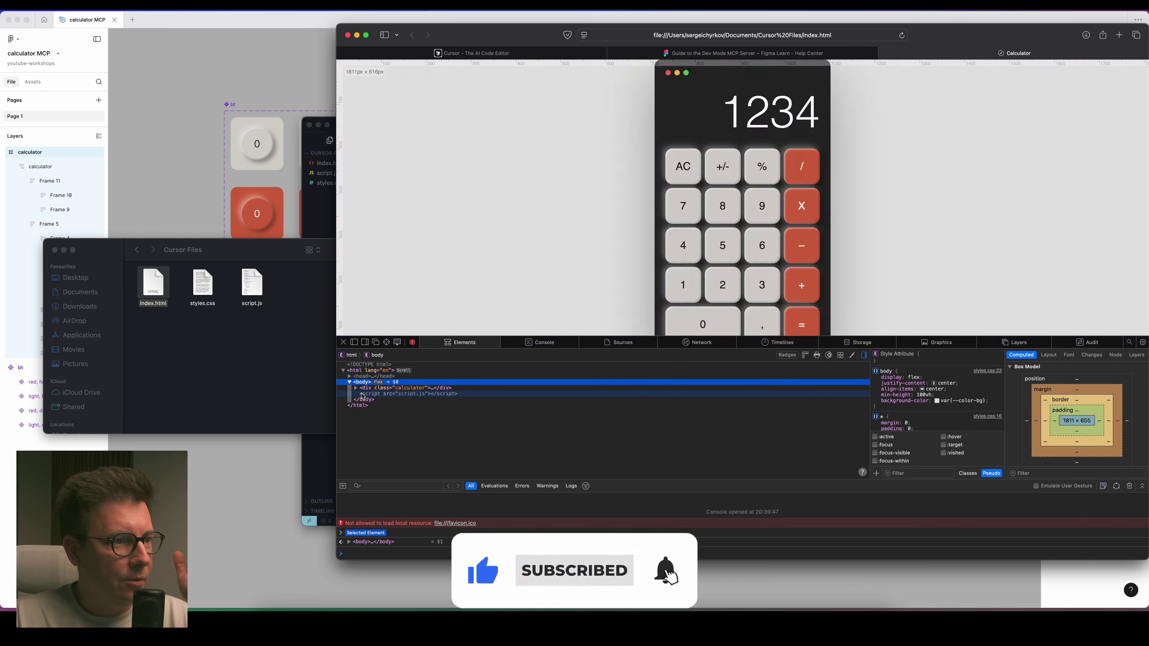
{"action": "left_click", "coordinate": [356, 388]}
{"action": "left_click", "coordinate": [362, 399]}
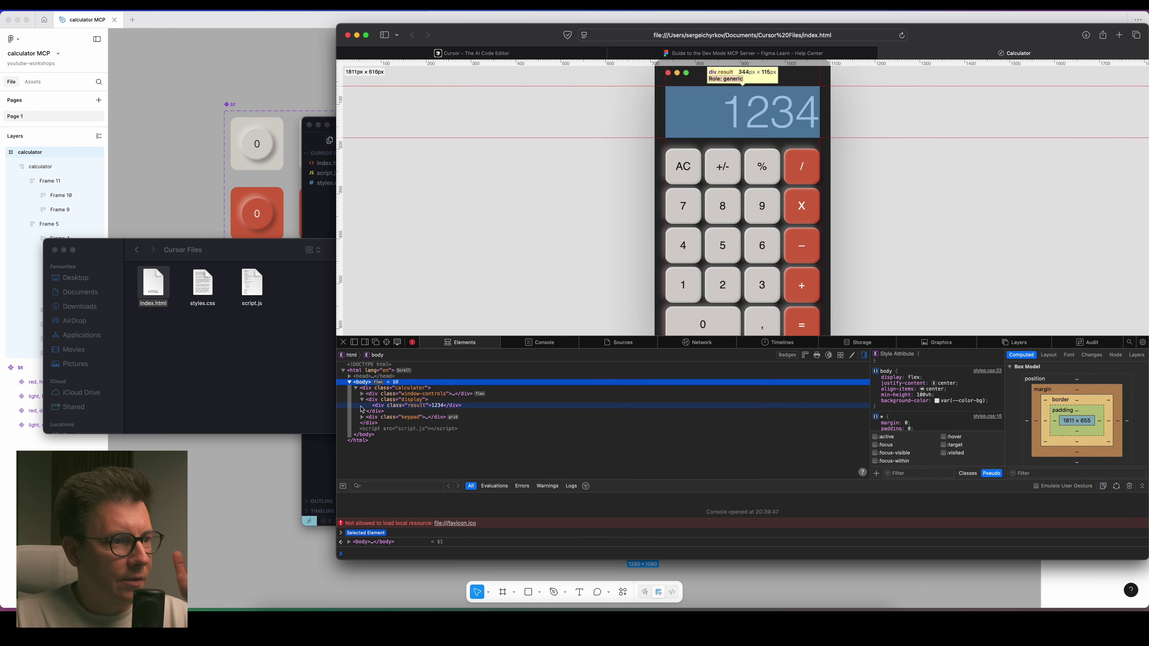
{"action": "left_click", "coordinate": [361, 416]}
{"action": "scroll", "coordinate": [367, 412], "scroll_direction": "down", "scroll_amount": 2}
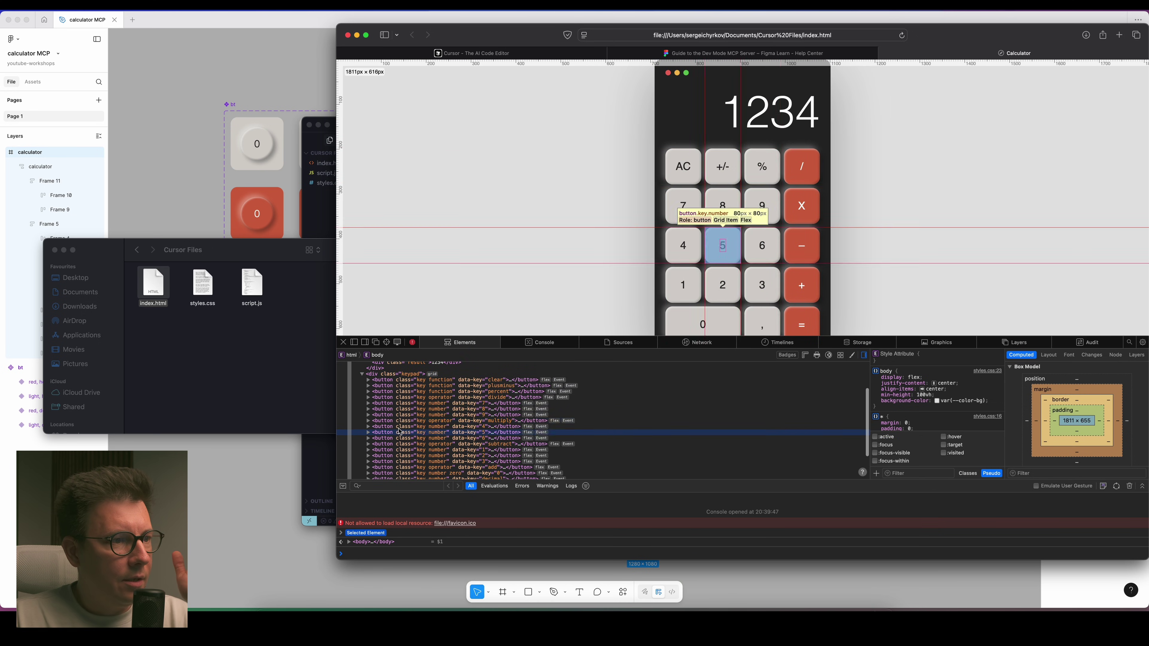
{"action": "left_click", "coordinate": [368, 403]}
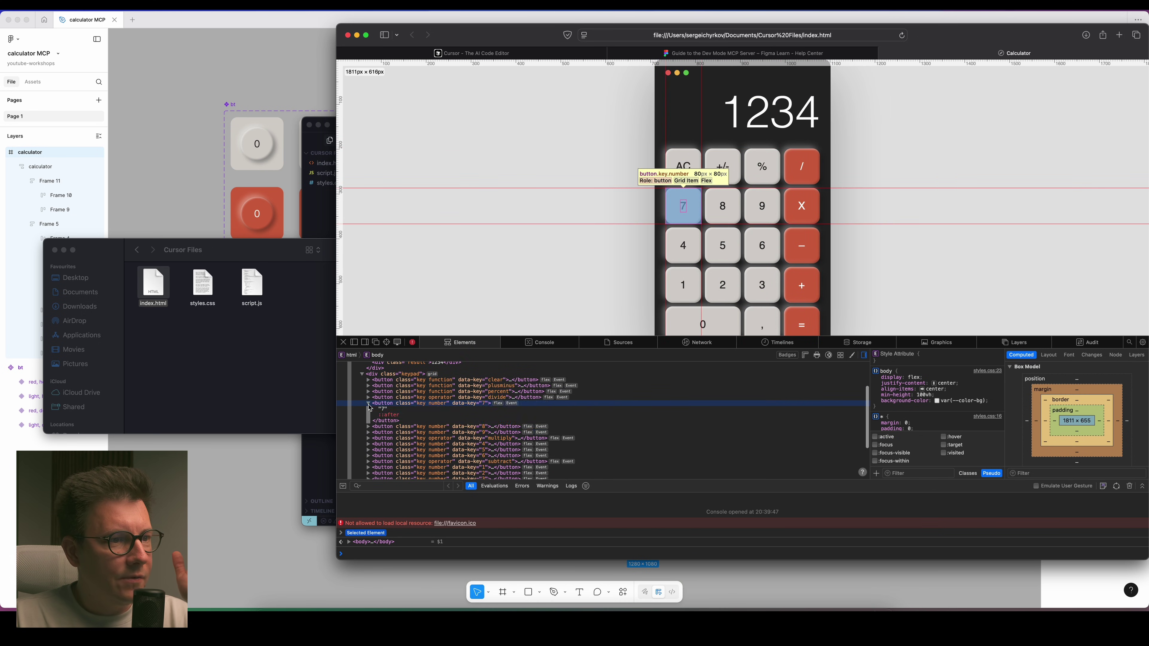
{"action": "left_click", "coordinate": [368, 426]}
{"action": "left_click", "coordinate": [342, 343]}
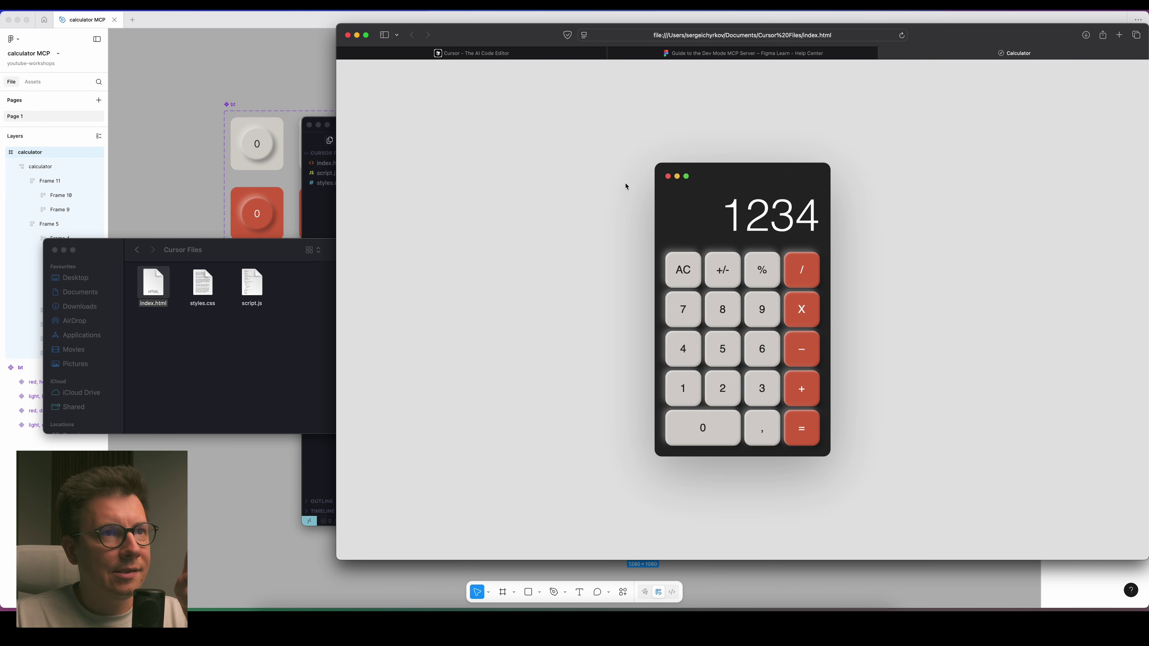
{"action": "left_click", "coordinate": [319, 129]}
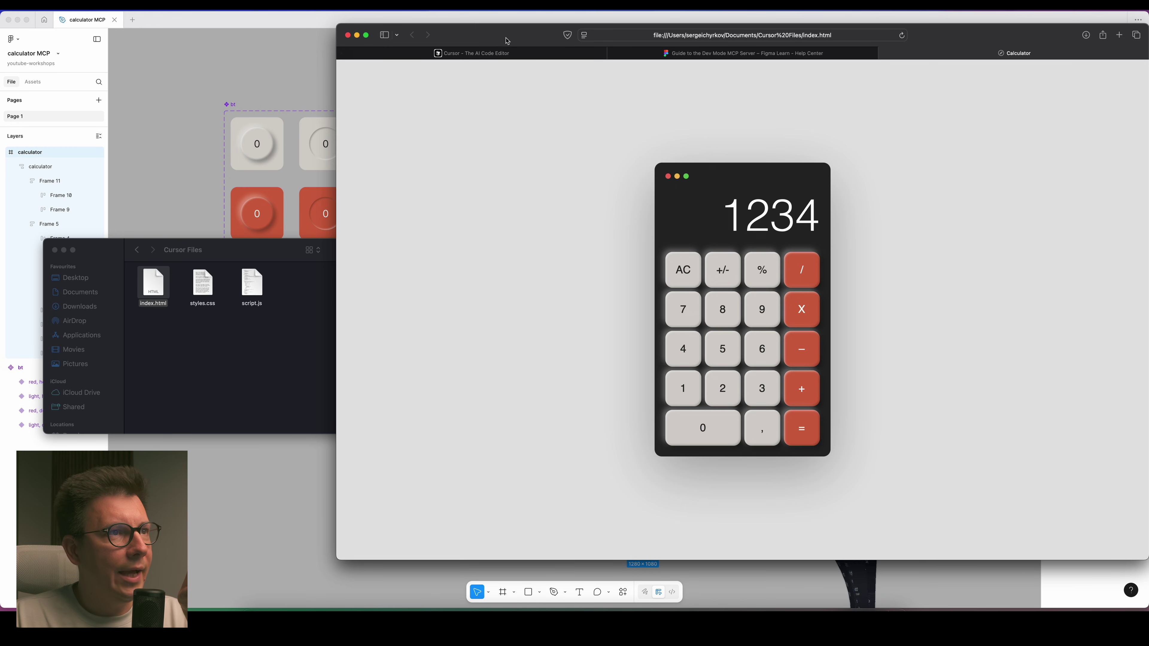
{"action": "left_click_drag", "start_coordinate": [465, 199], "coordinate": [749, 225]}
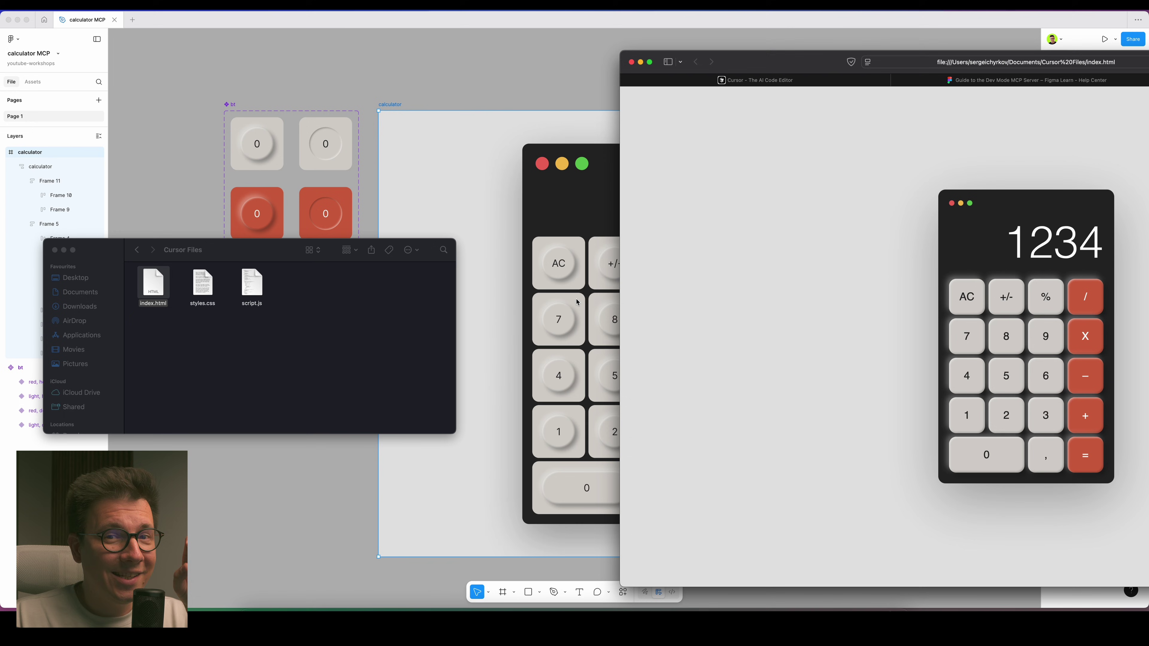
Reposition the Safari window, clear the calculator, and compute 10 and 5 to get 15.
{"action": "left_click_drag", "start_coordinate": [789, 62], "coordinate": [377, 42]}
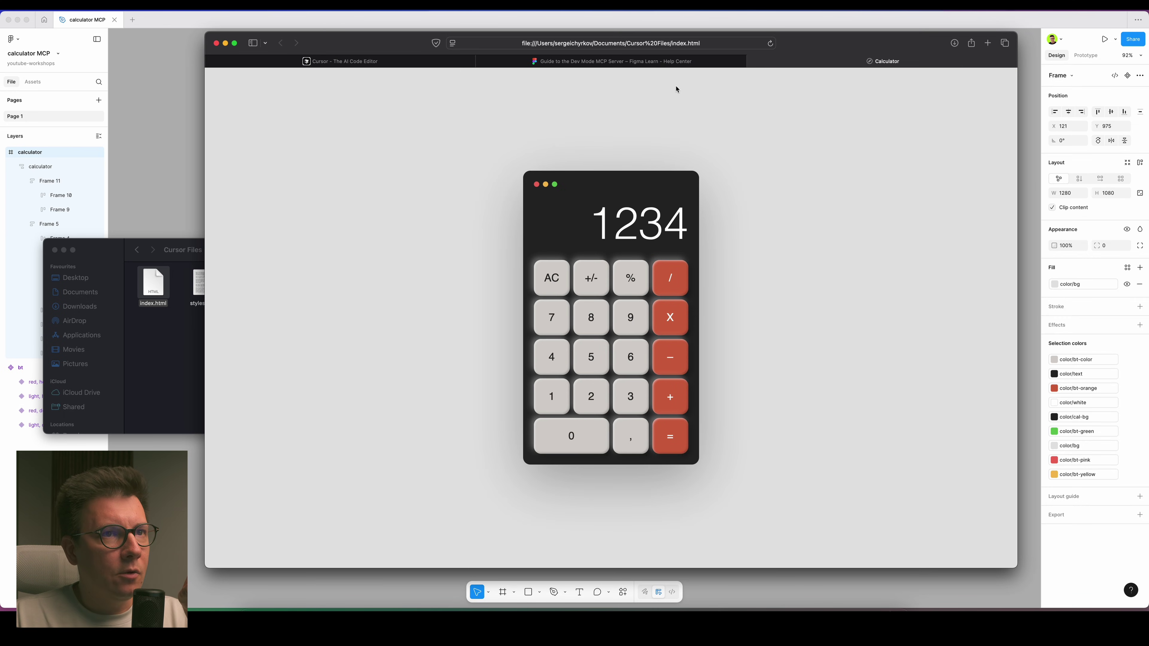
{"action": "left_click_drag", "start_coordinate": [803, 46], "coordinate": [788, 45]}
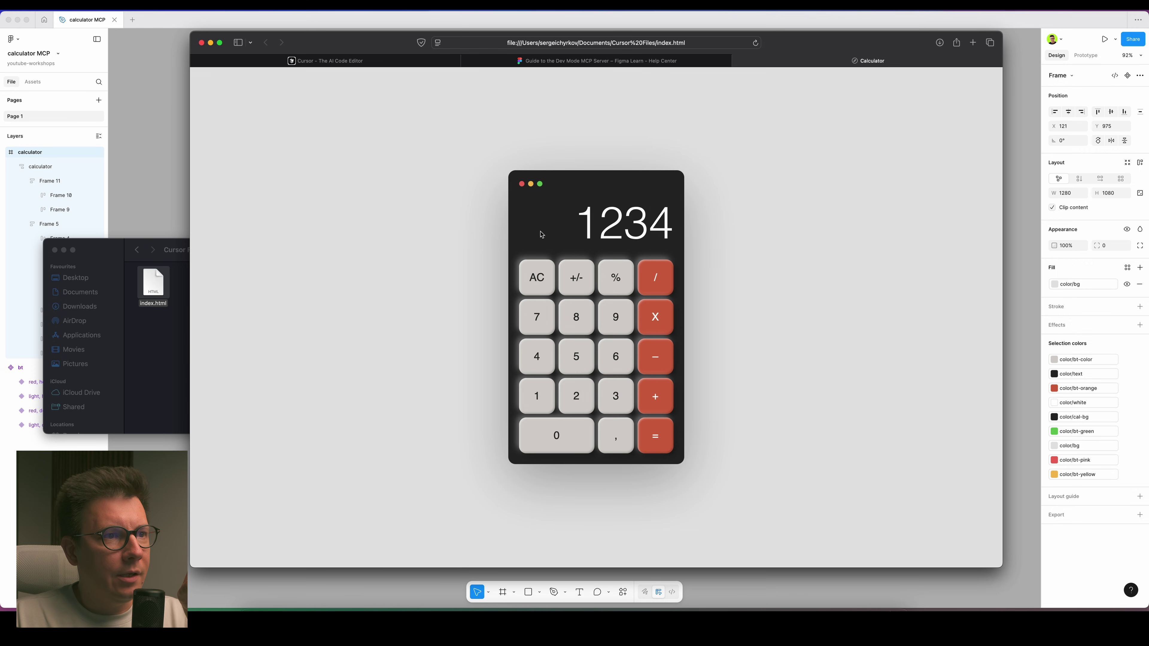
{"action": "left_click", "coordinate": [538, 280]}
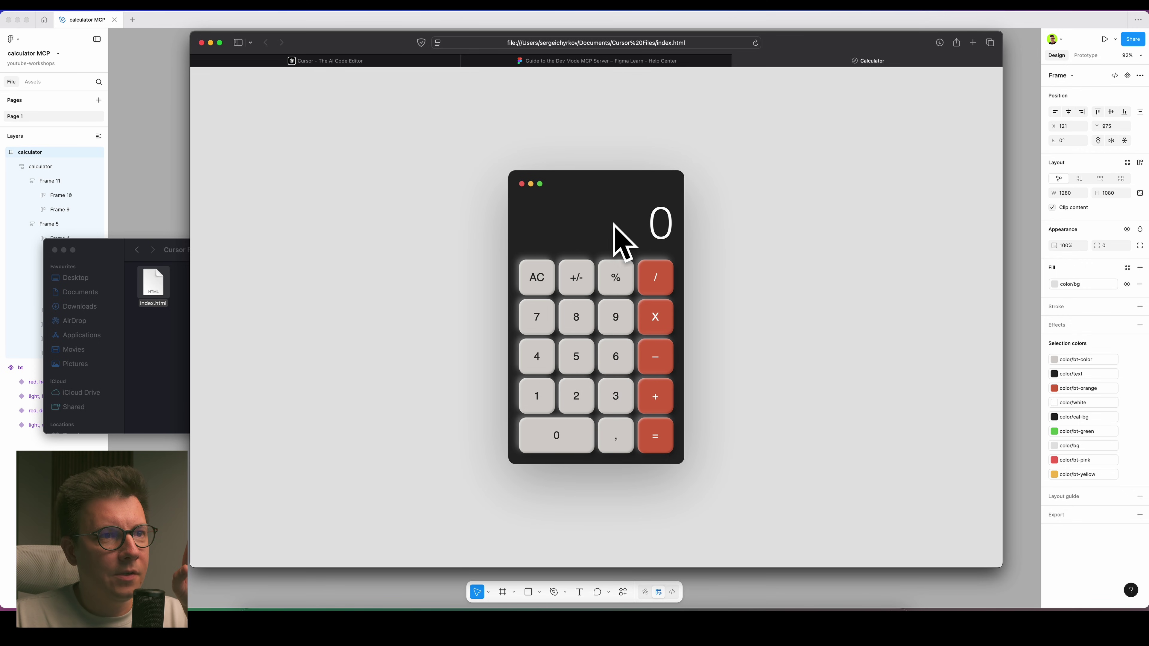
{"action": "left_click", "coordinate": [542, 398]}
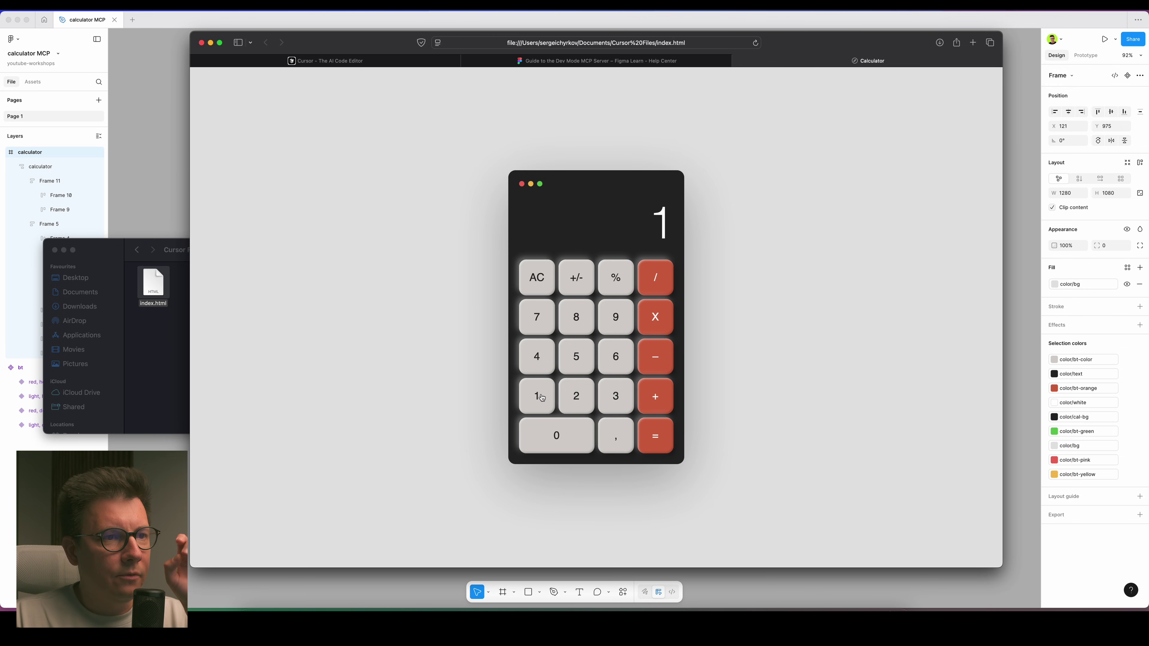
{"action": "left_click", "coordinate": [561, 433]}
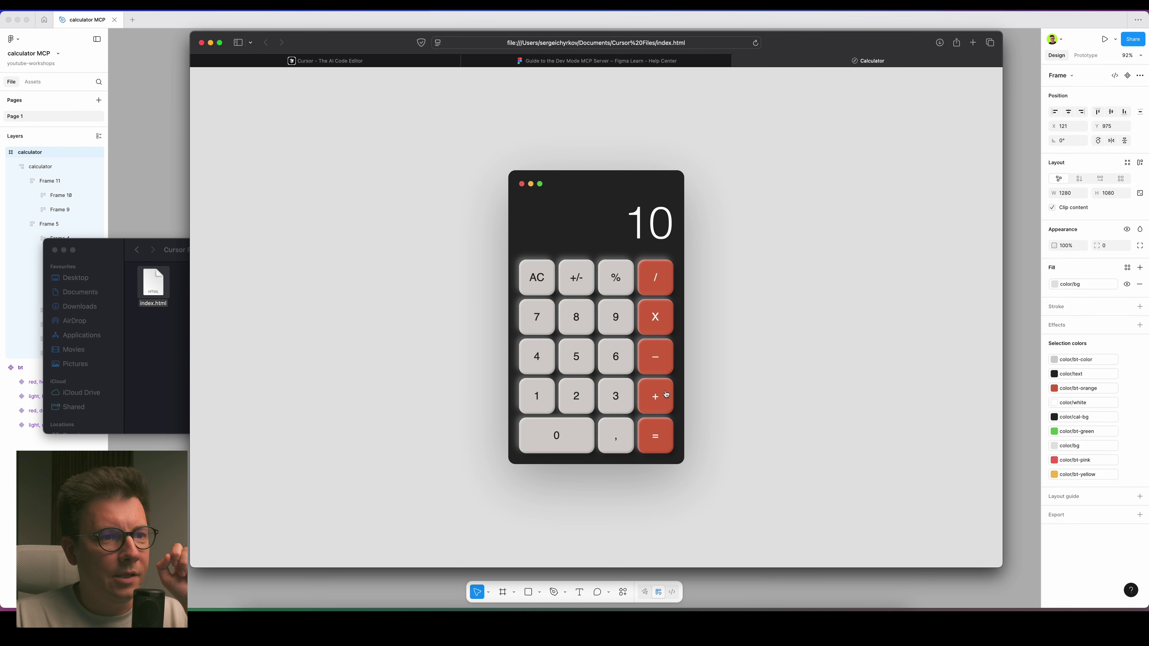
{"action": "left_click", "coordinate": [584, 361]}
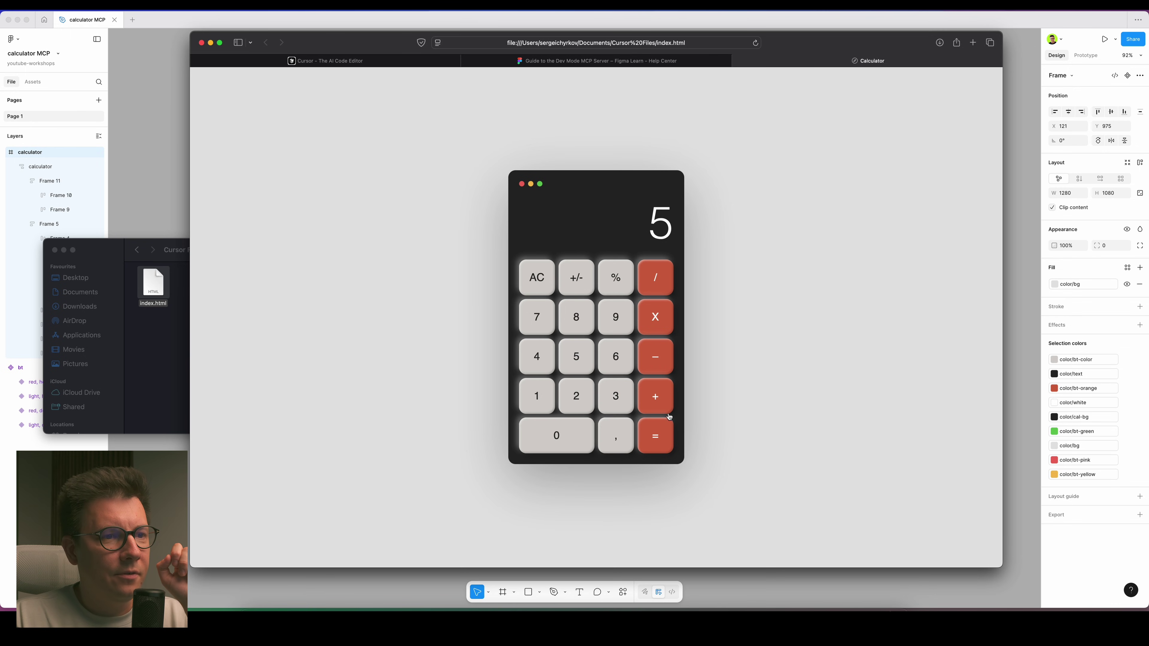
{"action": "left_click", "coordinate": [656, 433]}
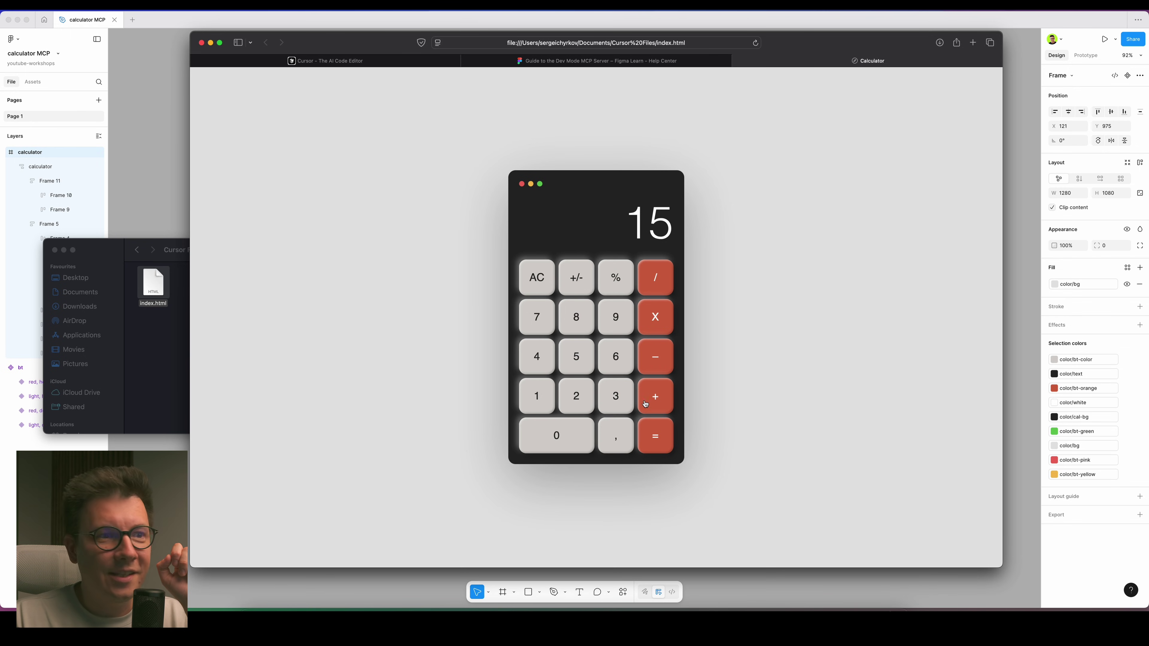
Enter 10 and 3 on the web calculator to get a result of 30.
{"action": "left_click", "coordinate": [541, 392]}
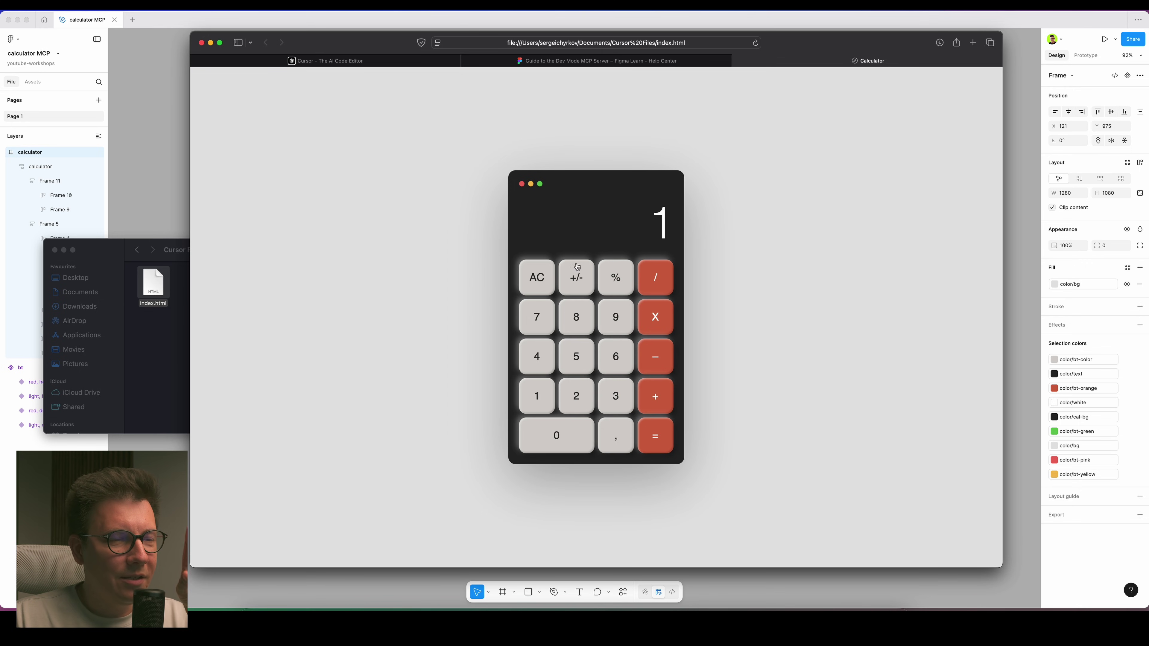
{"action": "left_click", "coordinate": [564, 437]}
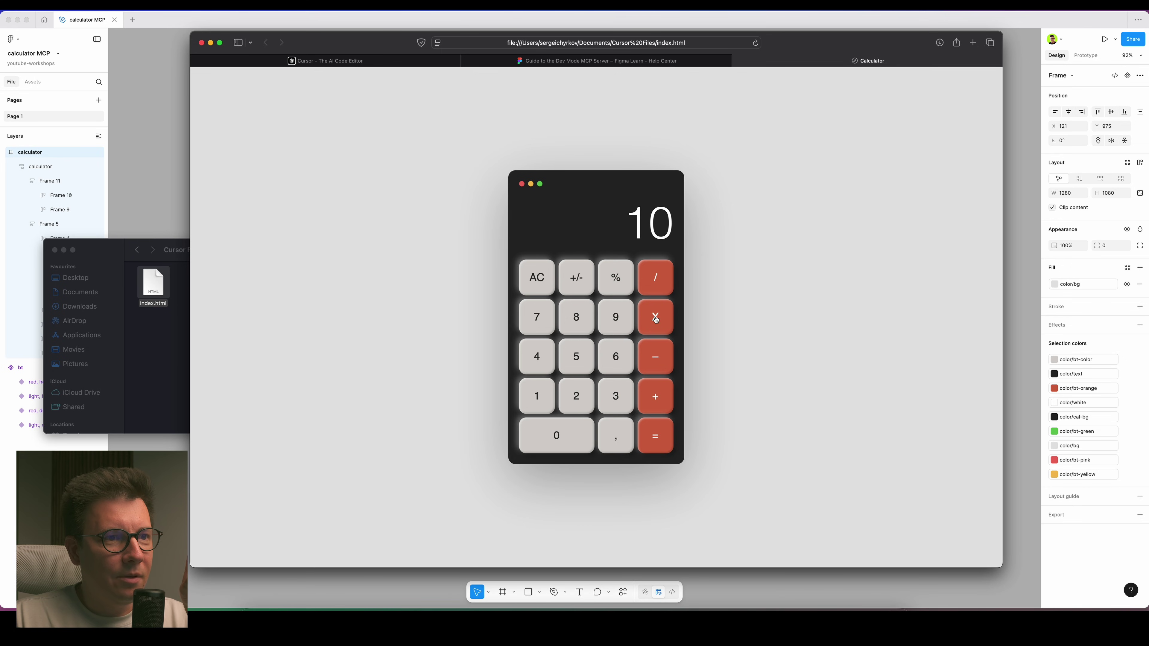
{"action": "left_click", "coordinate": [619, 400]}
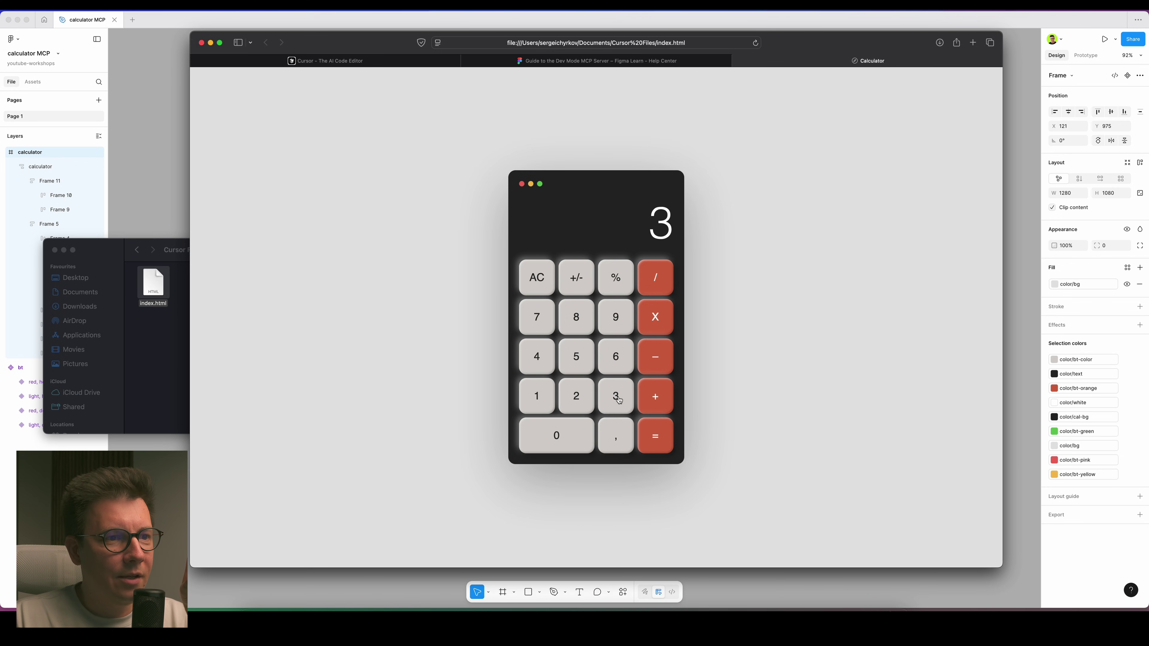
{"action": "left_click", "coordinate": [649, 436]}
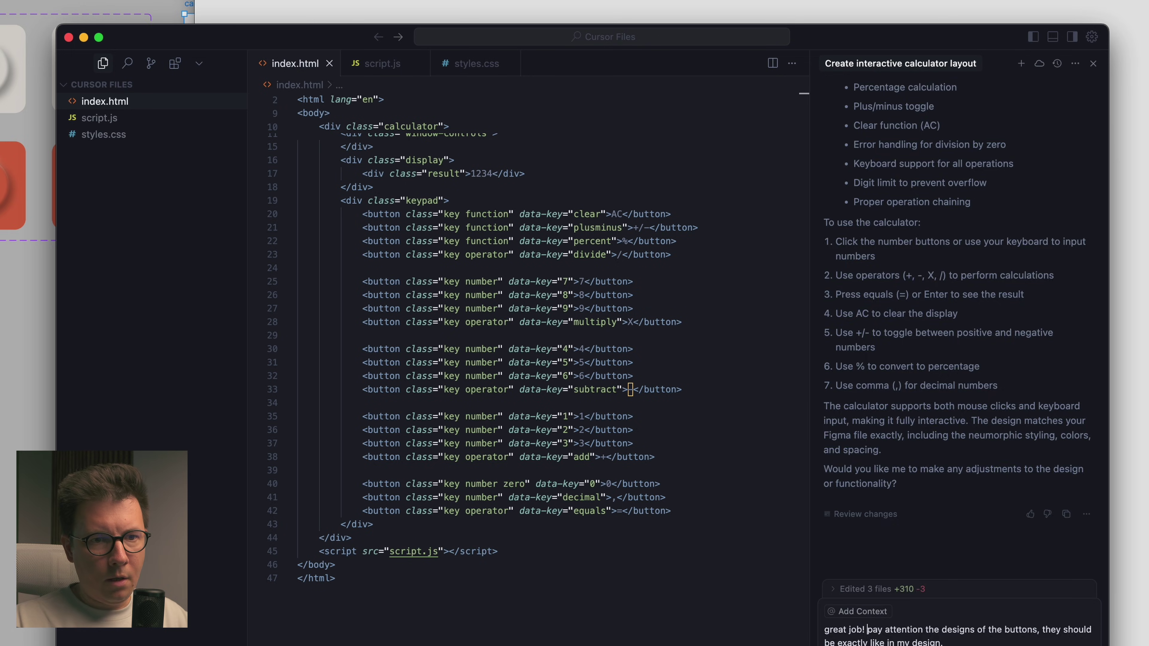
Send the request to match the Figma button design, retrying after each connection error.
{"action": "key", "text": "Return"}
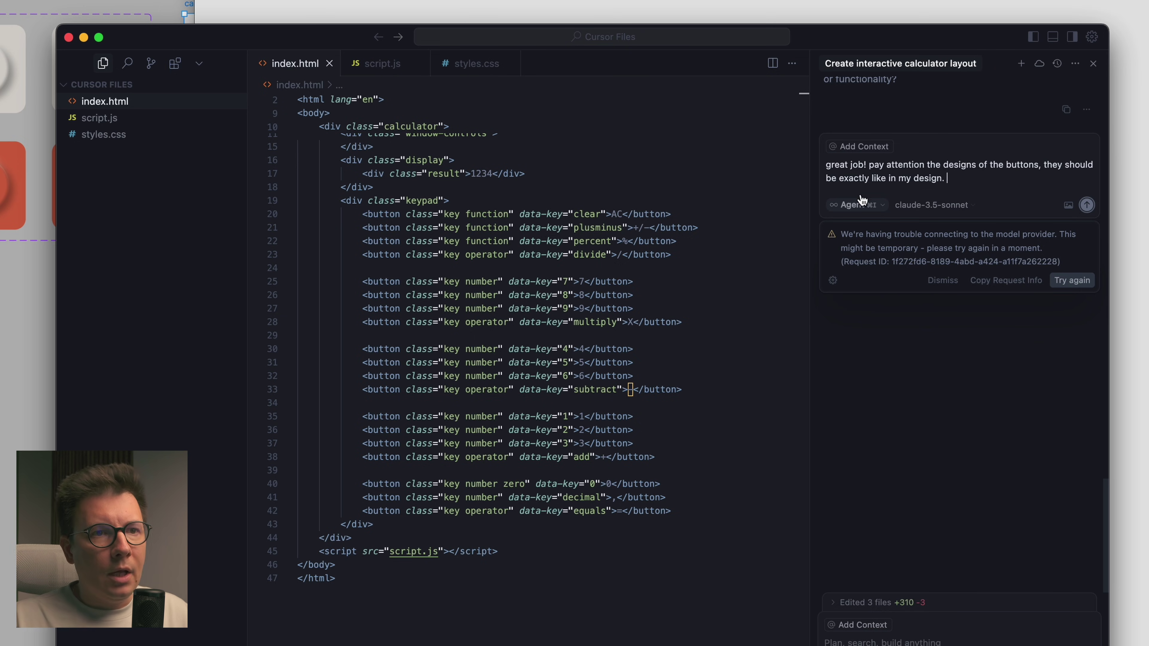
{"action": "left_click", "coordinate": [1072, 280]}
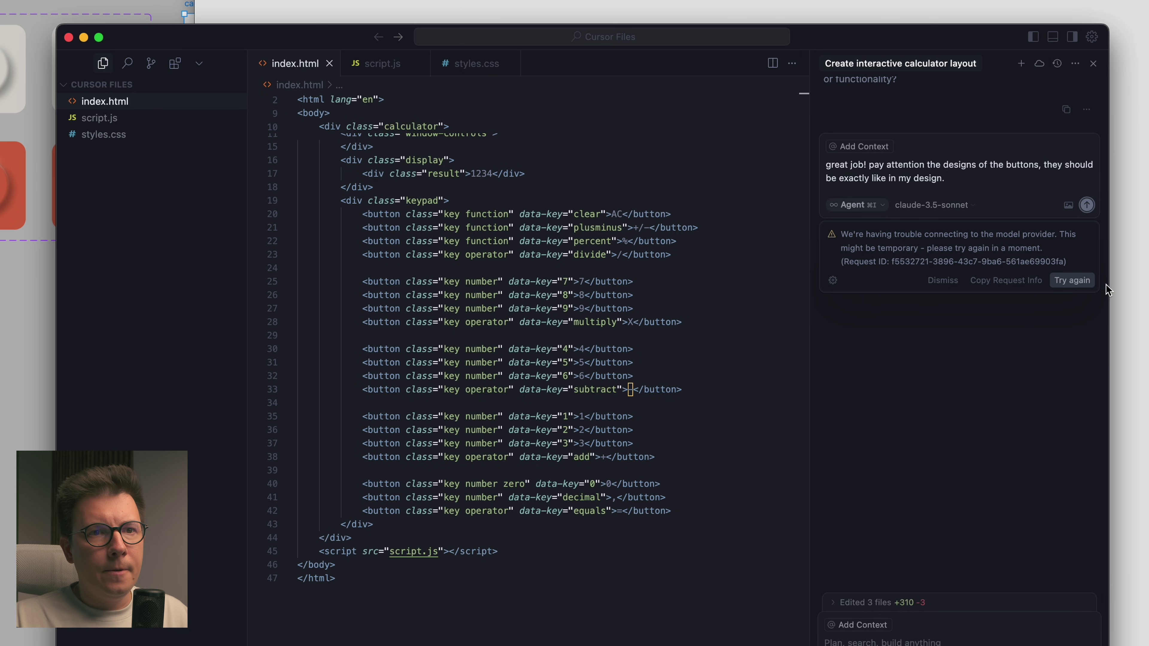
{"action": "left_click", "coordinate": [1072, 280]}
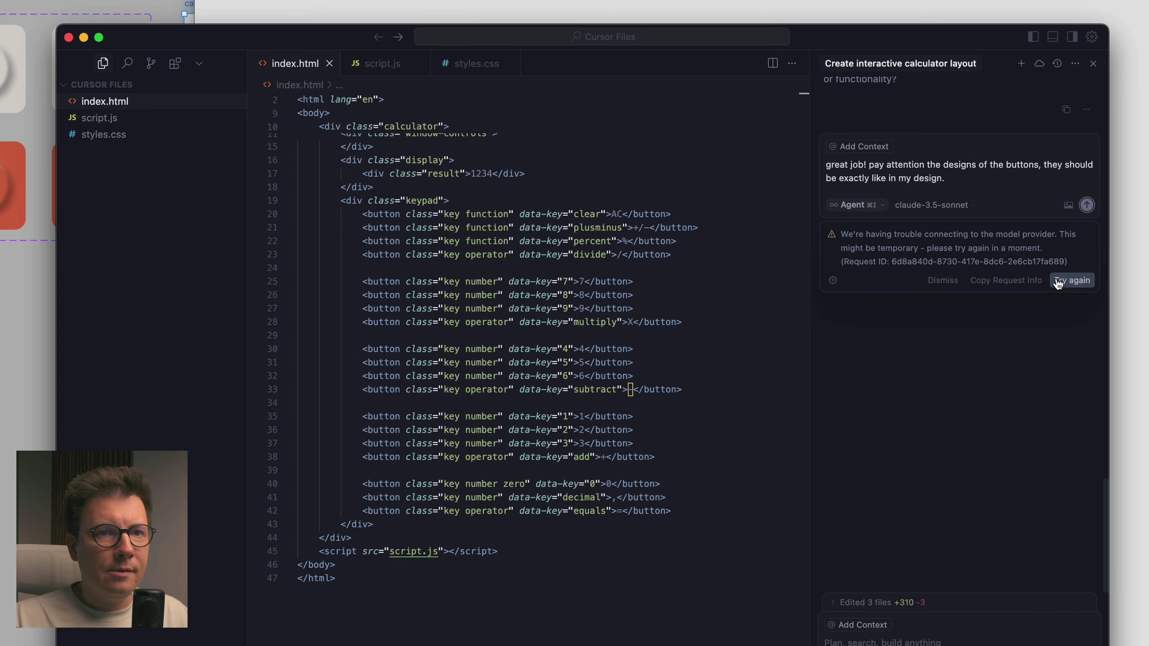
{"action": "left_click", "coordinate": [1058, 282]}
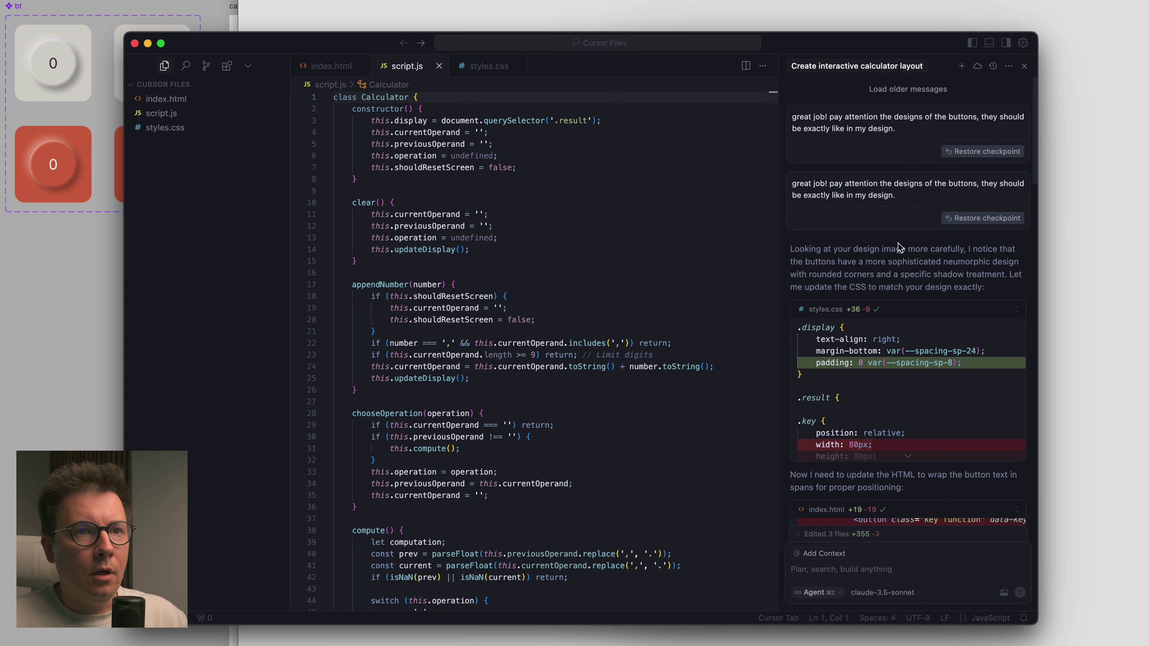
Scroll through the agent's styles.css and index.html diffs and its change summary.
{"action": "scroll", "coordinate": [900, 253], "scroll_direction": "down", "scroll_amount": 3}
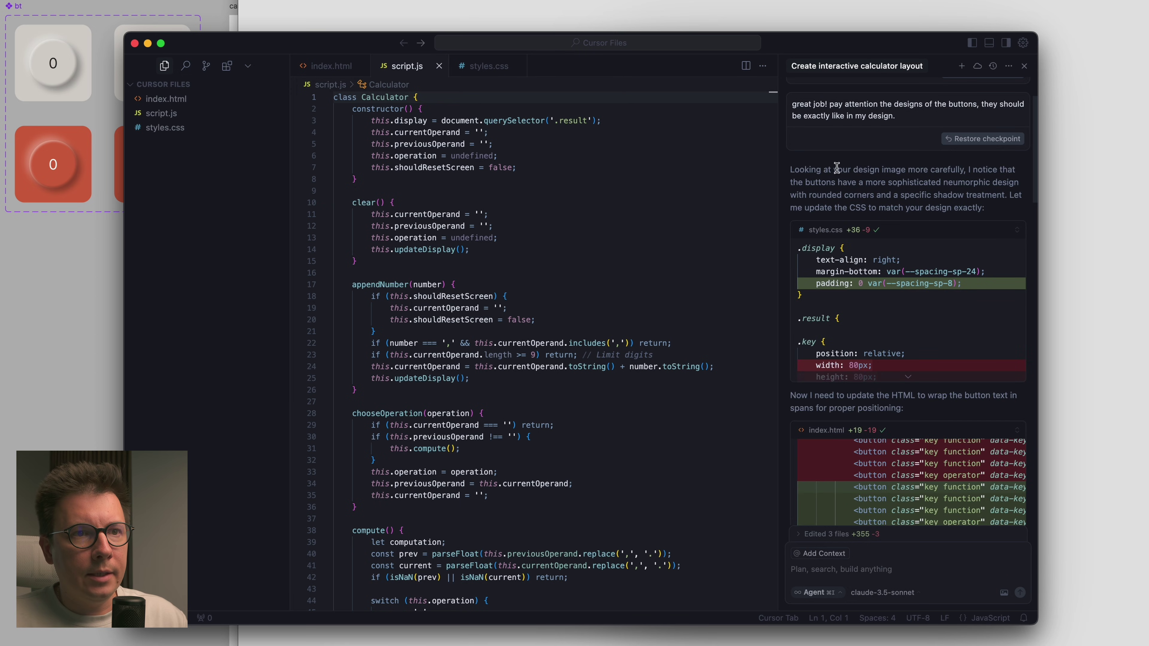
{"action": "scroll", "coordinate": [902, 241], "scroll_direction": "down", "scroll_amount": 1}
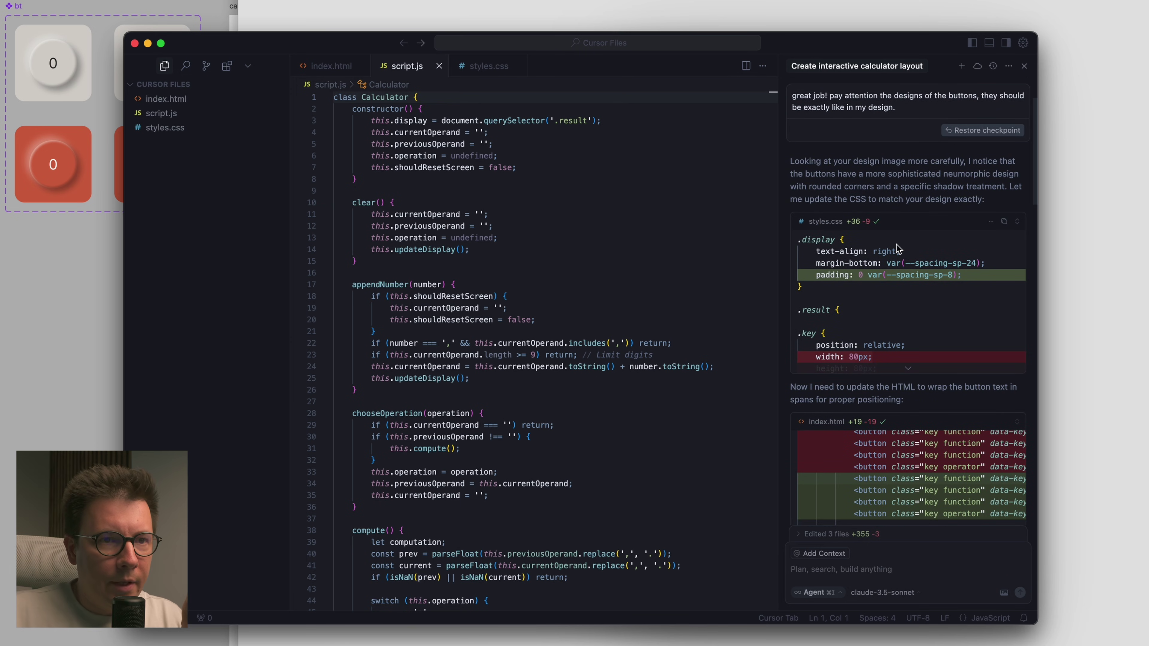
{"action": "scroll", "coordinate": [928, 185], "scroll_direction": "down", "scroll_amount": 12}
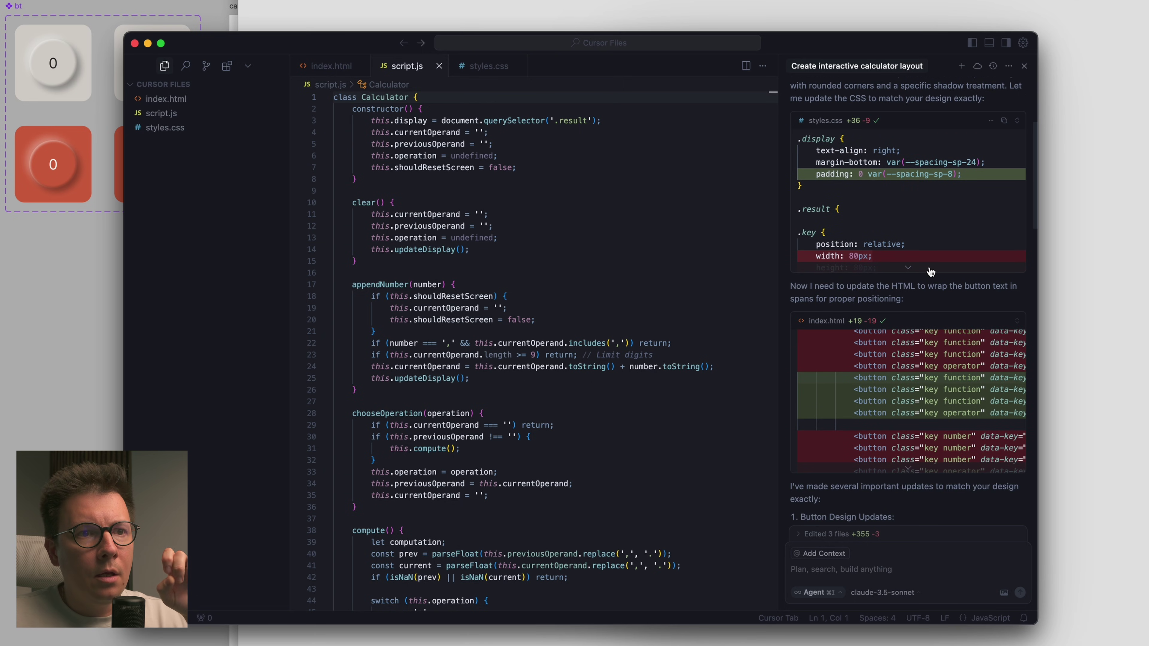
{"action": "scroll", "coordinate": [913, 288], "scroll_direction": "down", "scroll_amount": 12}
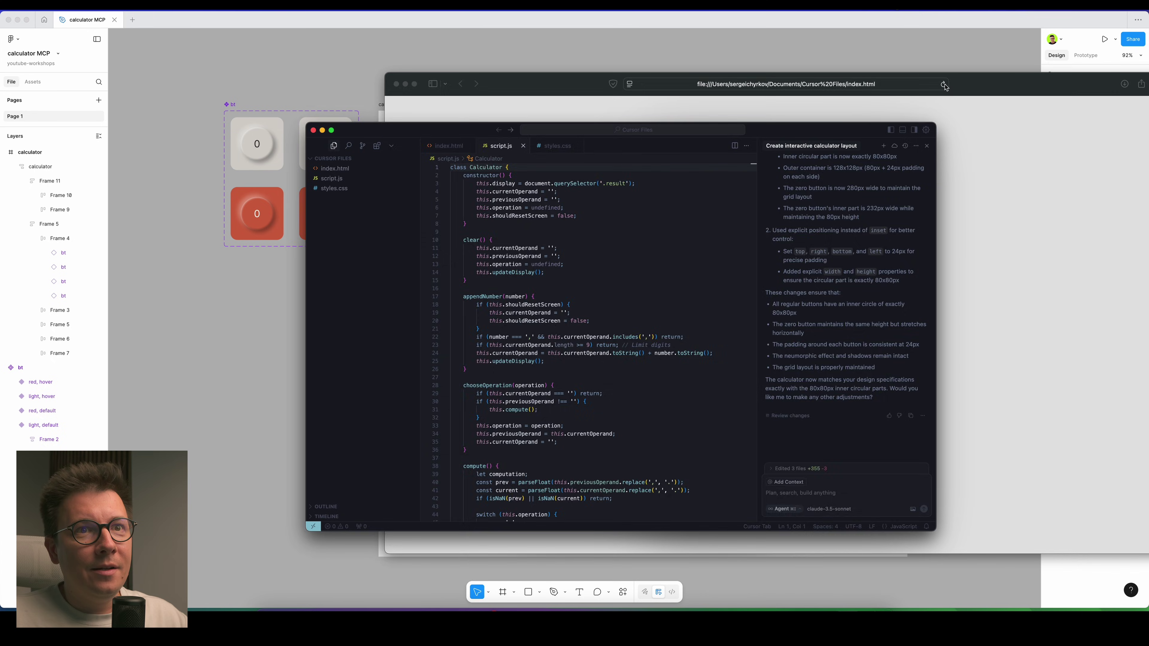
In Safari, compute 78 + 20 = 98, clear to 0, and move the browser aside.
{"action": "left_click", "coordinate": [944, 85]}
{"action": "left_click_drag", "start_coordinate": [1000, 91], "coordinate": [791, 89]}
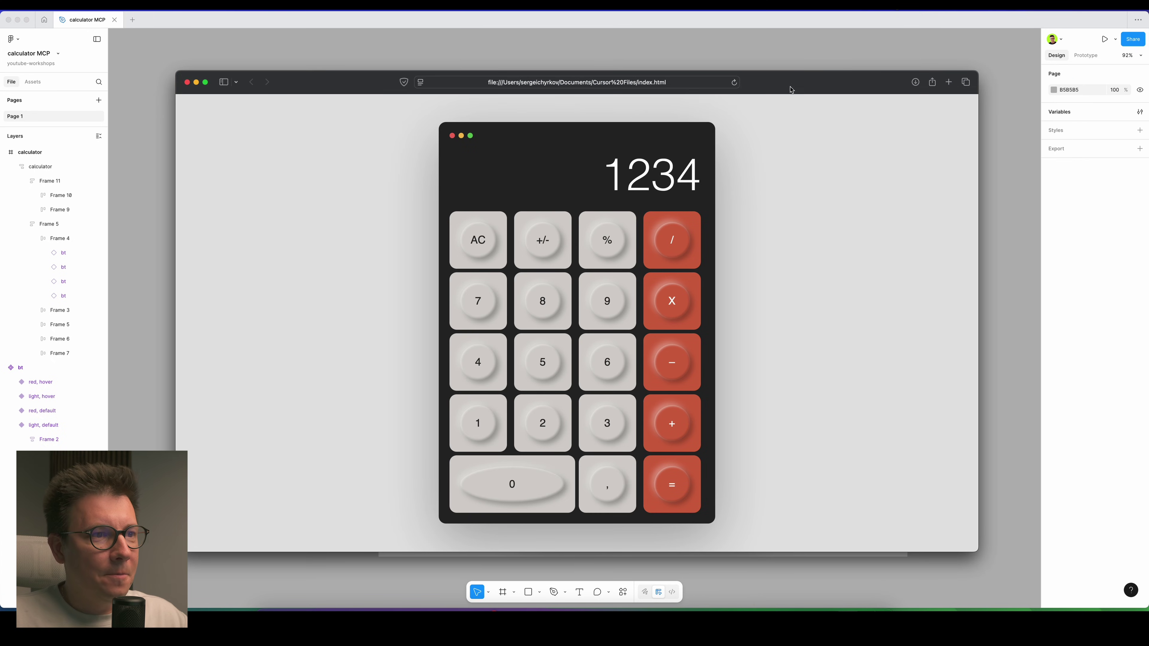
{"action": "left_click", "coordinate": [498, 310]}
{"action": "left_click", "coordinate": [556, 308]}
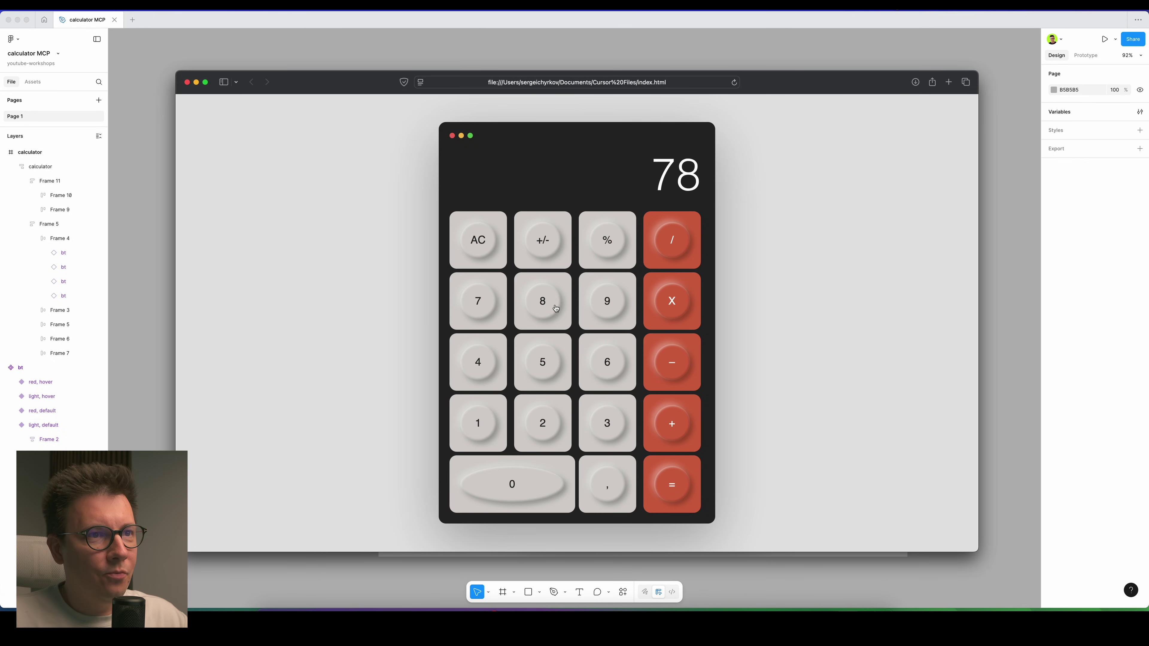
{"action": "left_click", "coordinate": [681, 441]}
{"action": "type", "text": "20"}
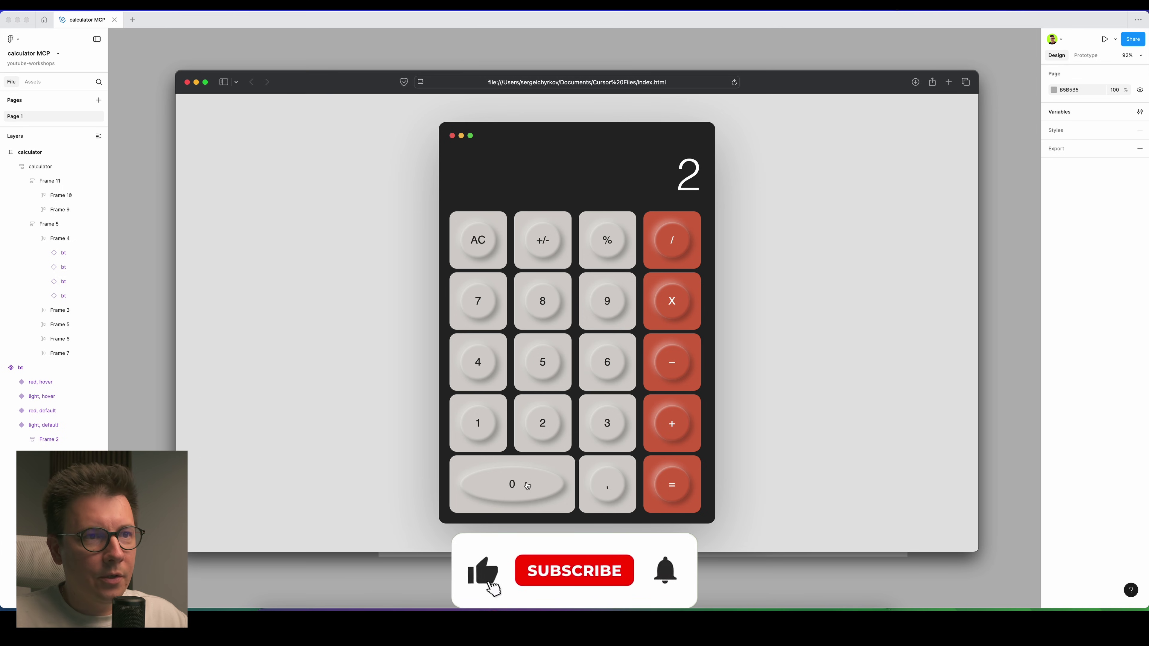
{"action": "left_click", "coordinate": [672, 476]}
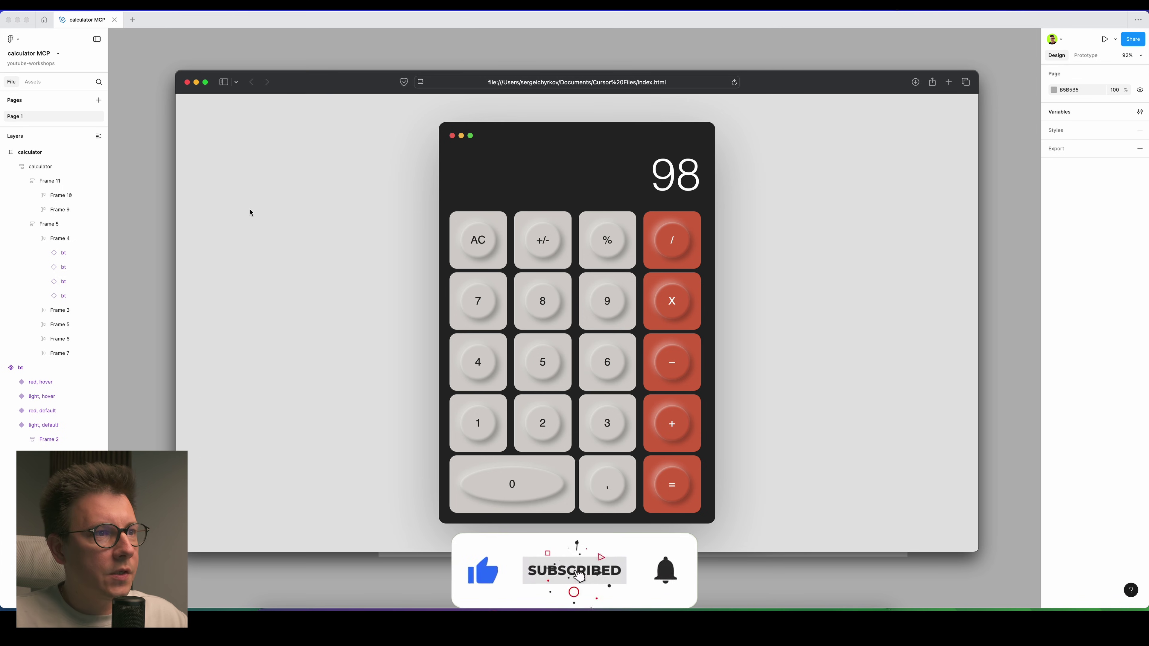
{"action": "left_click", "coordinate": [476, 240]}
{"action": "left_click_drag", "start_coordinate": [383, 82], "coordinate": [409, 175]}
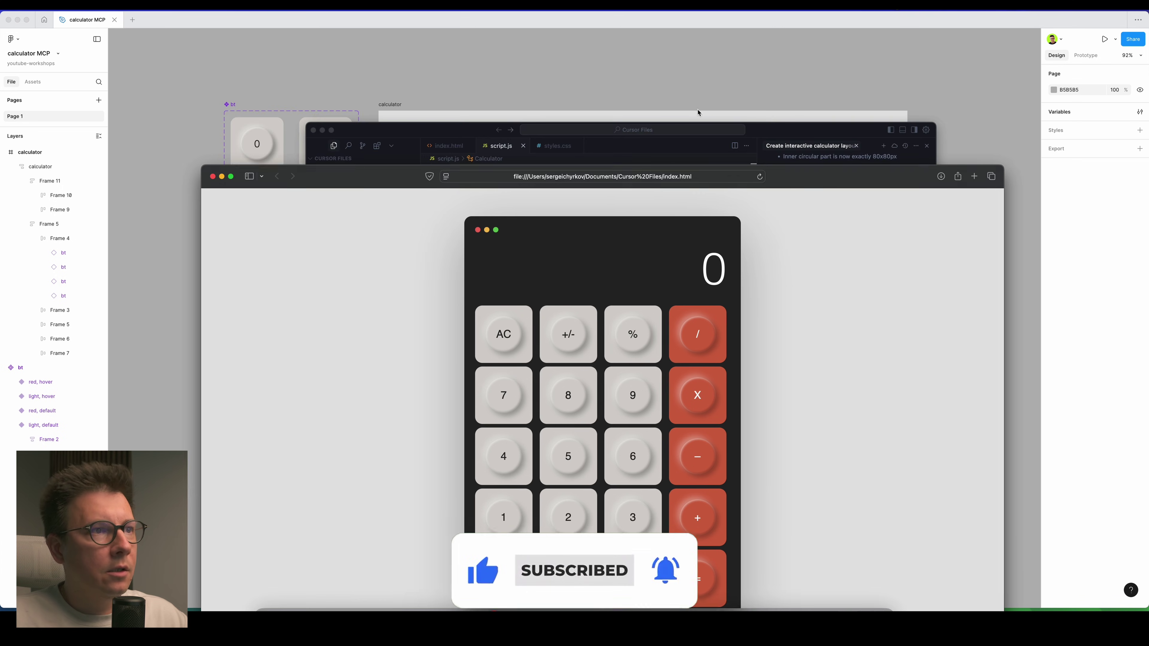
{"action": "left_click", "coordinate": [323, 131]}
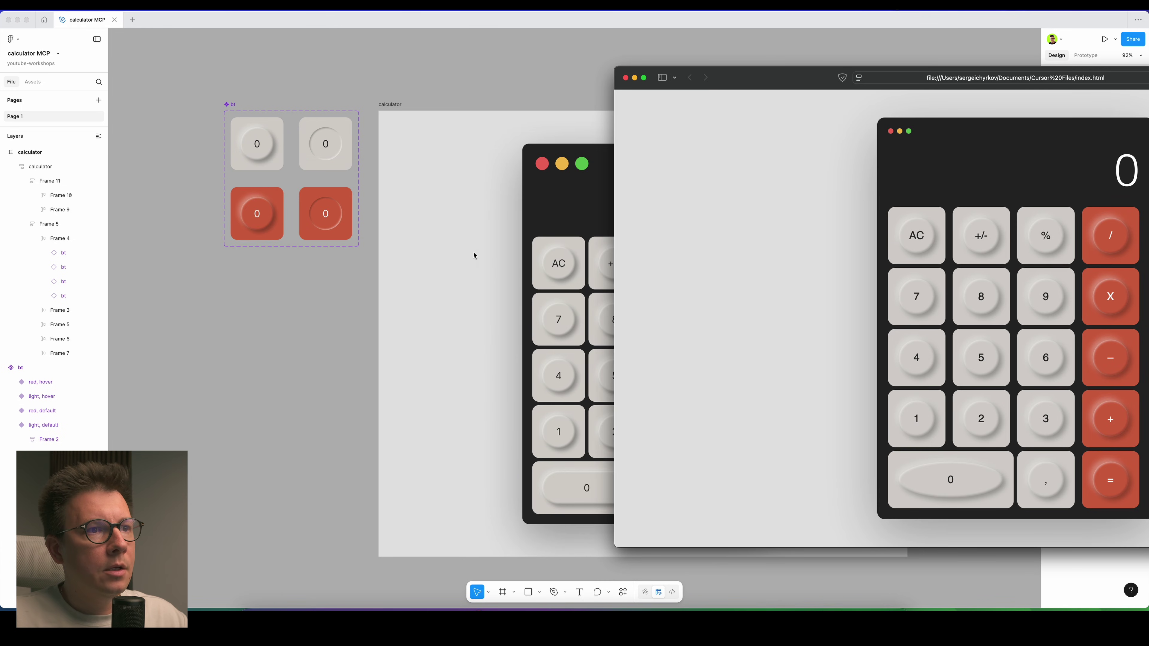
Resize and place the Safari window beside the Figma calculator design.
{"action": "scroll", "coordinate": [474, 255], "scroll_direction": "right", "scroll_amount": 10}
{"action": "left_click_drag", "start_coordinate": [791, 87], "coordinate": [696, 96]}
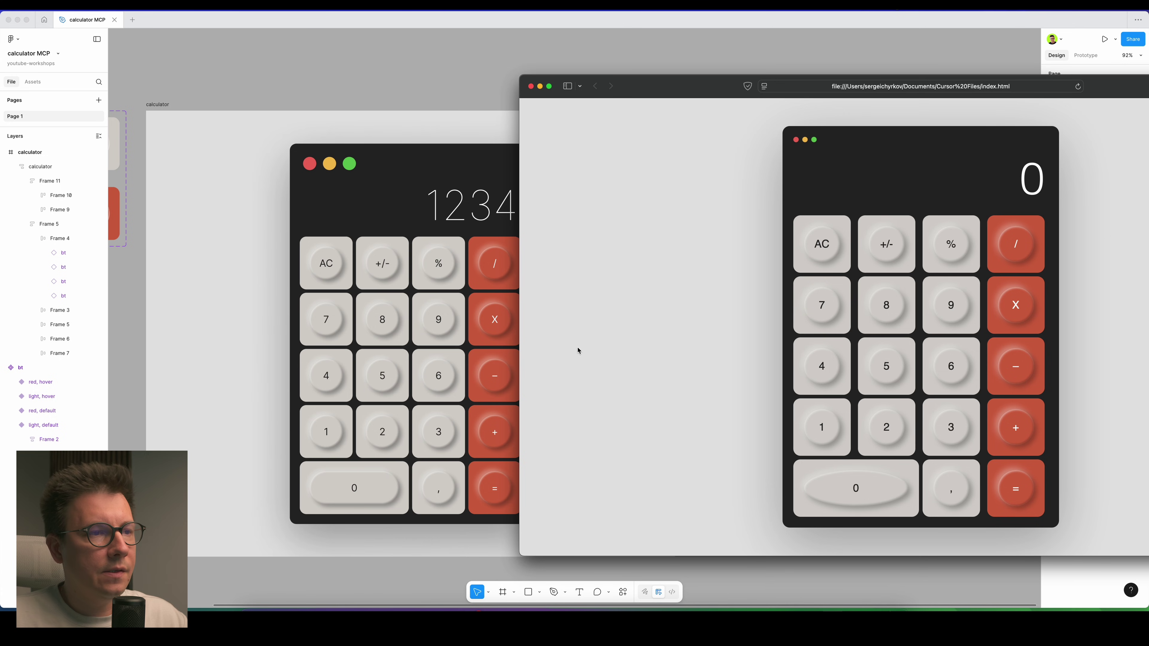
{"action": "left_click_drag", "start_coordinate": [520, 360], "coordinate": [673, 360]}
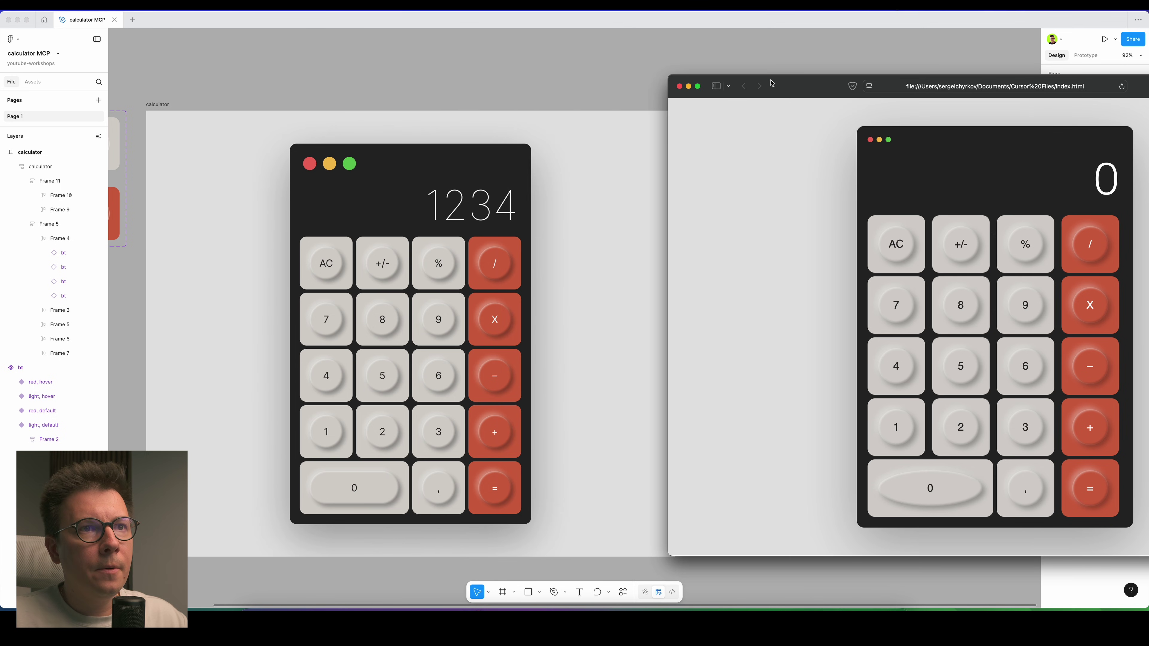
{"action": "left_click_drag", "start_coordinate": [807, 91], "coordinate": [694, 98]}
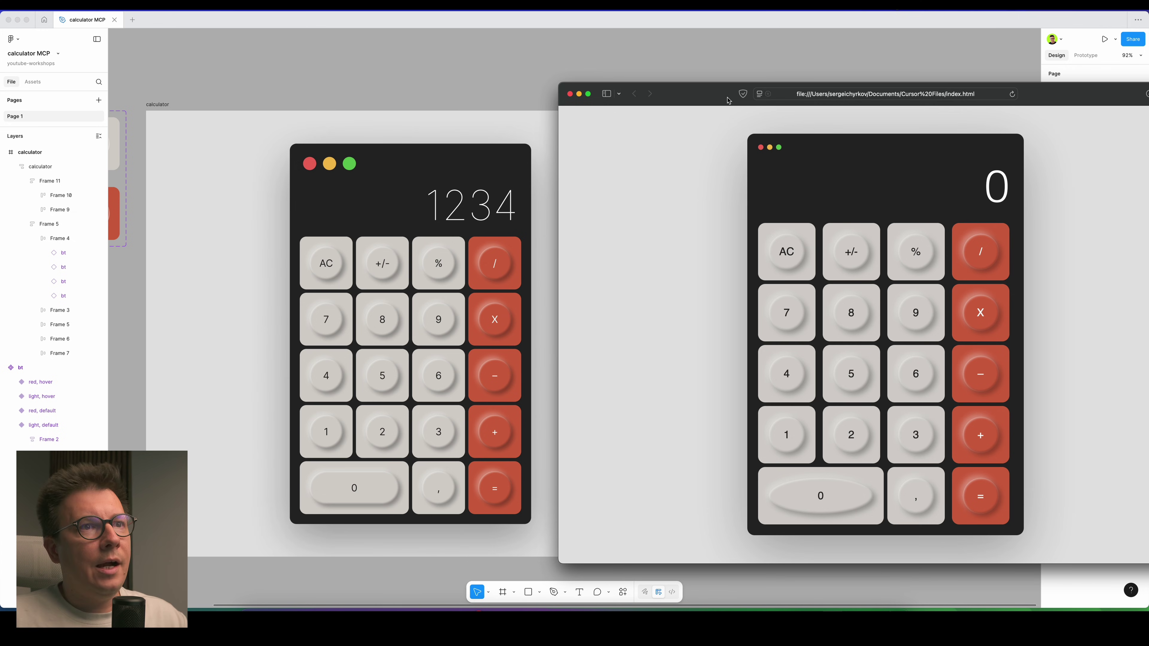
Compute 41 + 3 = 44 on the web calculator, then clear the display to 0.
{"action": "left_click", "coordinate": [789, 376]}
{"action": "left_click", "coordinate": [786, 446]}
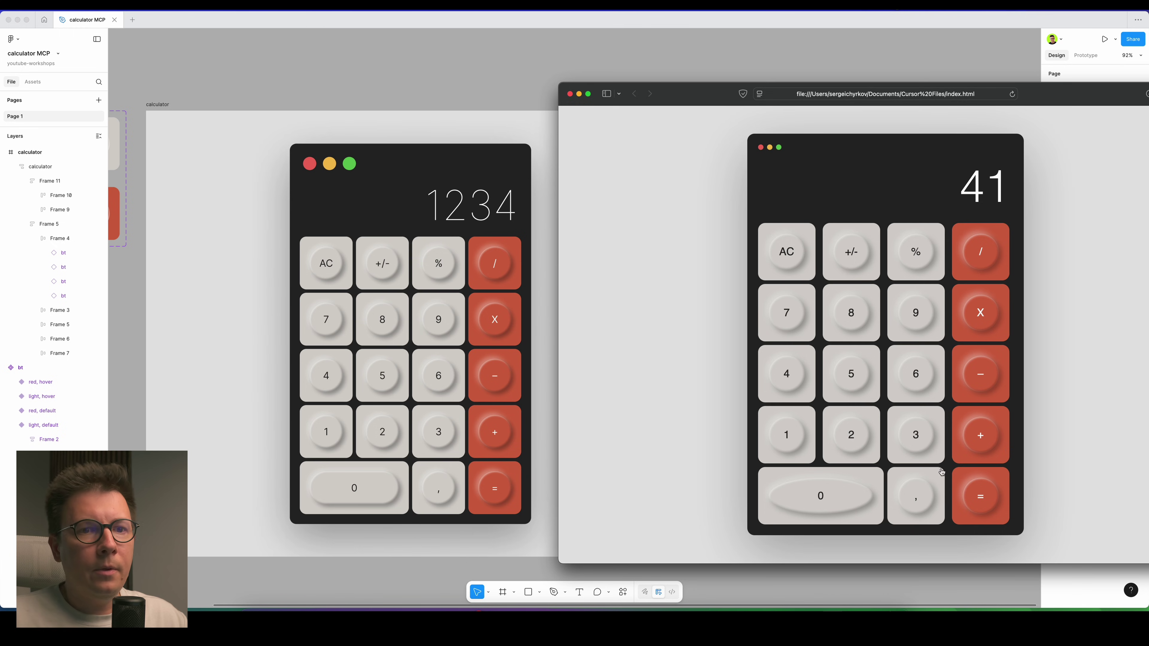
{"action": "left_click", "coordinate": [980, 435]}
{"action": "left_click", "coordinate": [915, 434]}
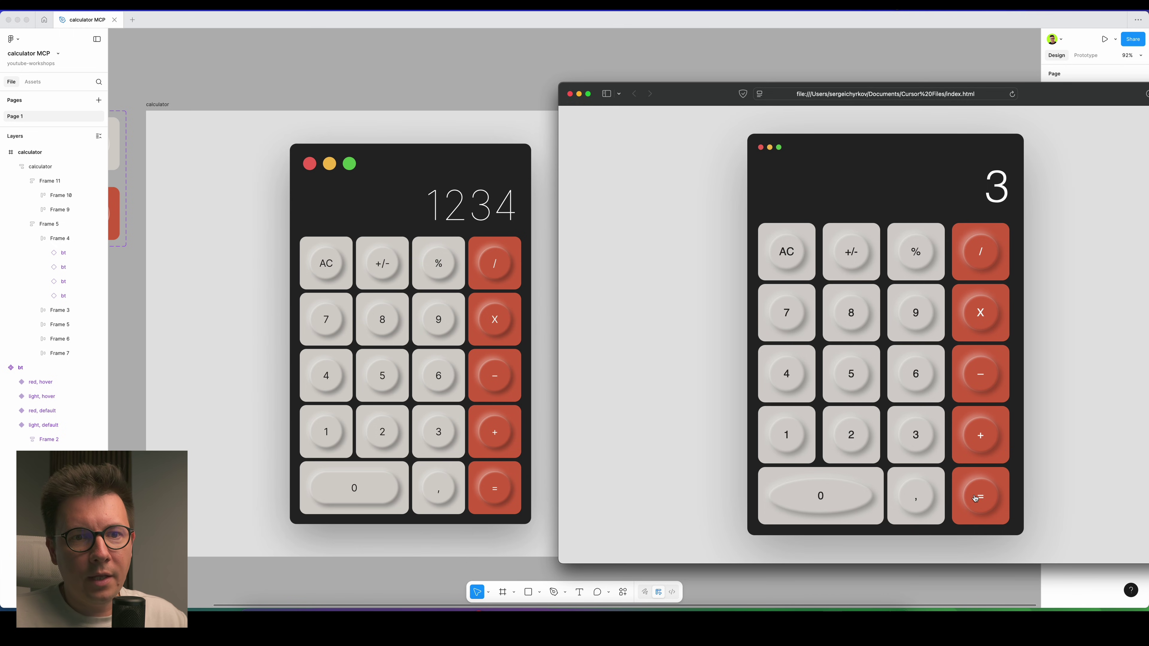
{"action": "left_click", "coordinate": [974, 497]}
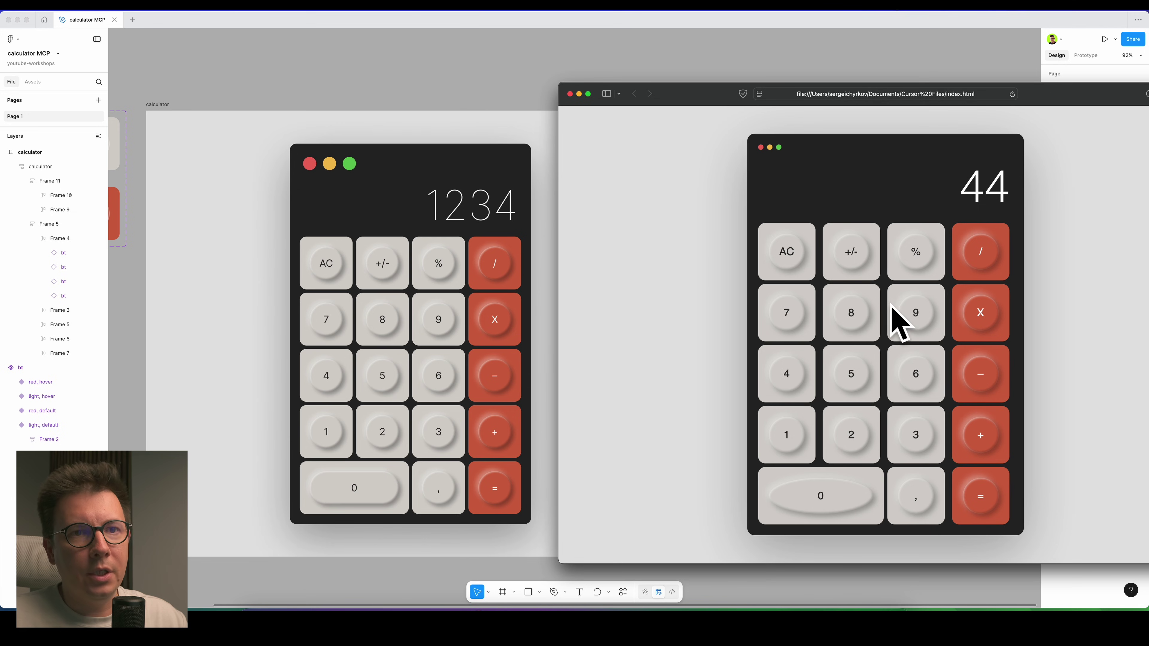
{"action": "left_click", "coordinate": [788, 257]}
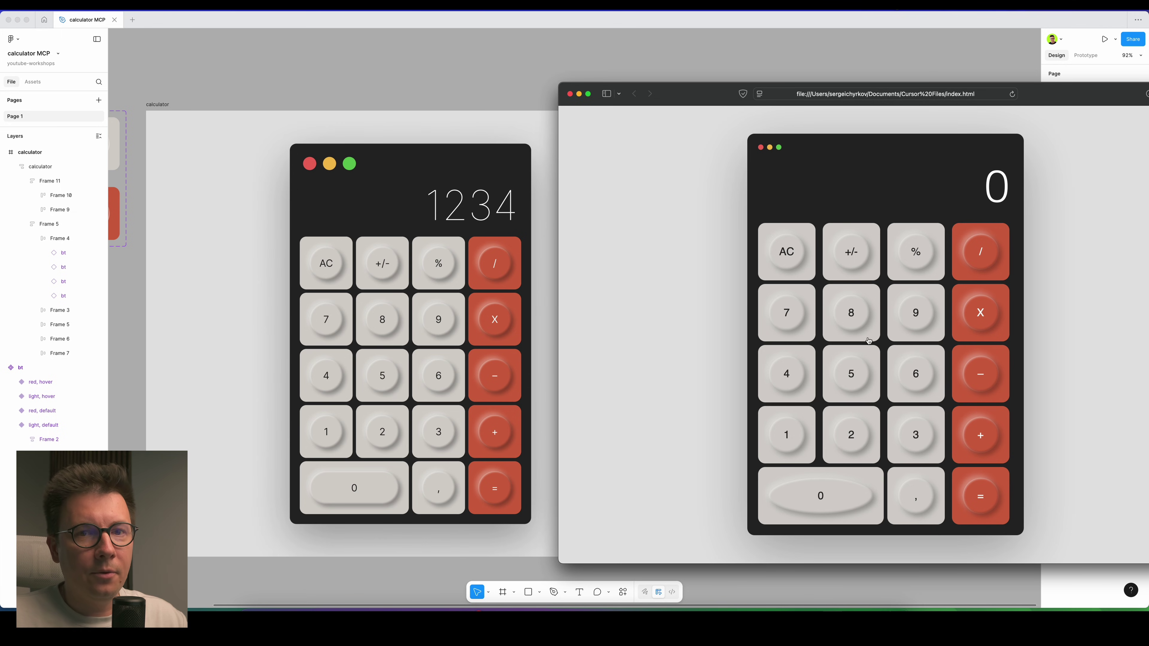